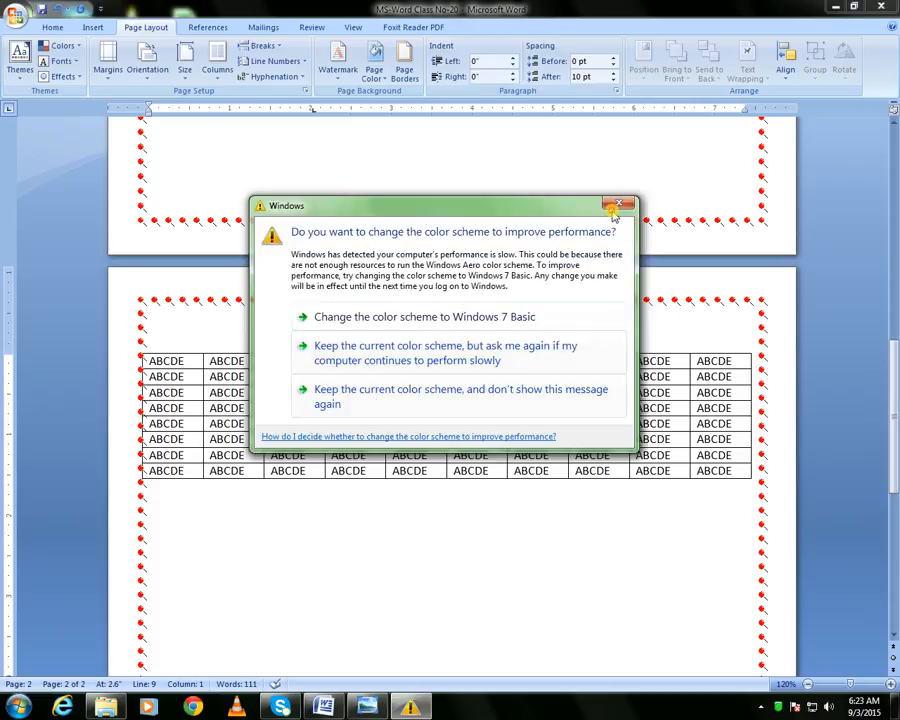
- Dismiss the Windows color scheme warning and select the second cell in the table's first row
left_click(617, 204)
left_click(168, 362)
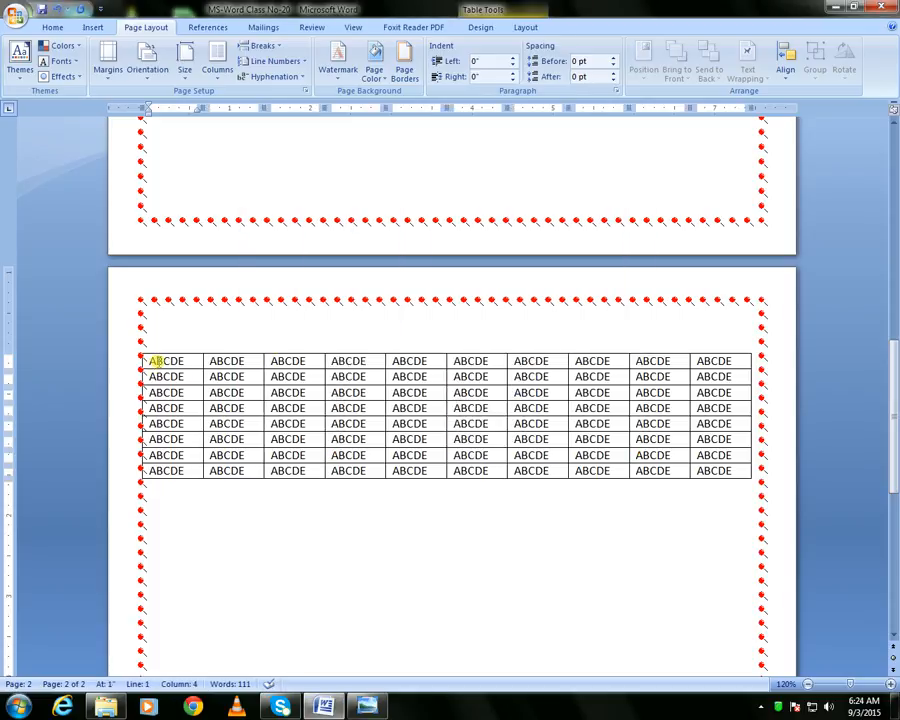
left_click(220, 361)
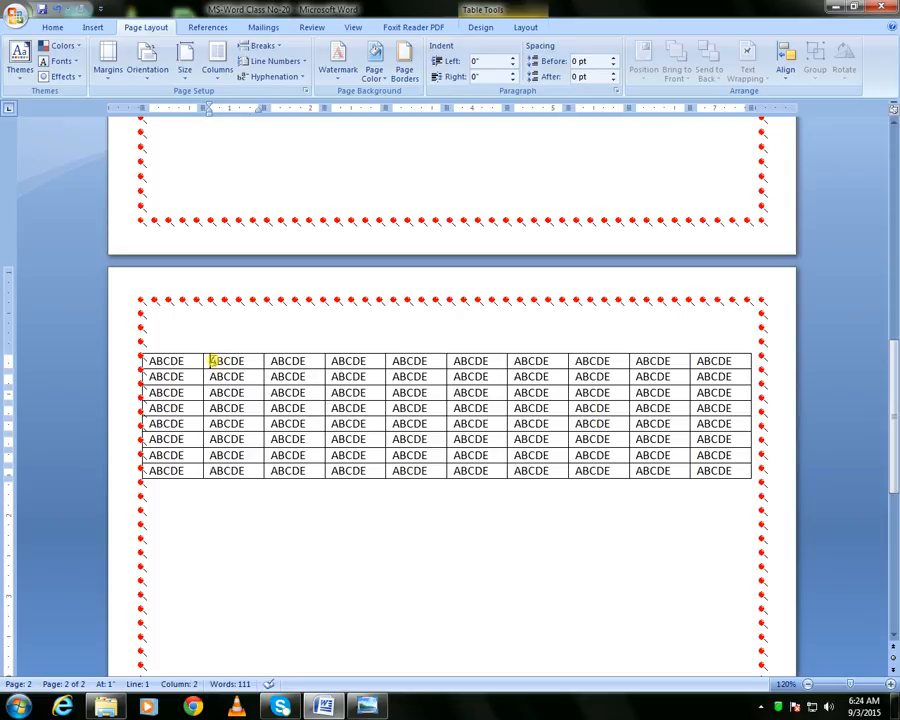
triple_click(212, 361)
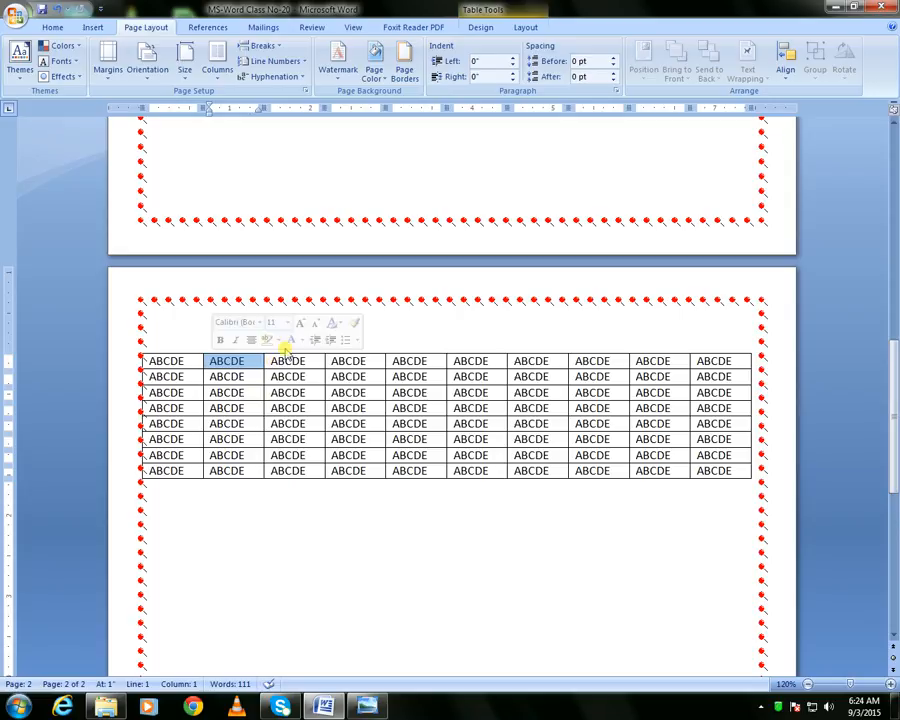
left_click(277, 376)
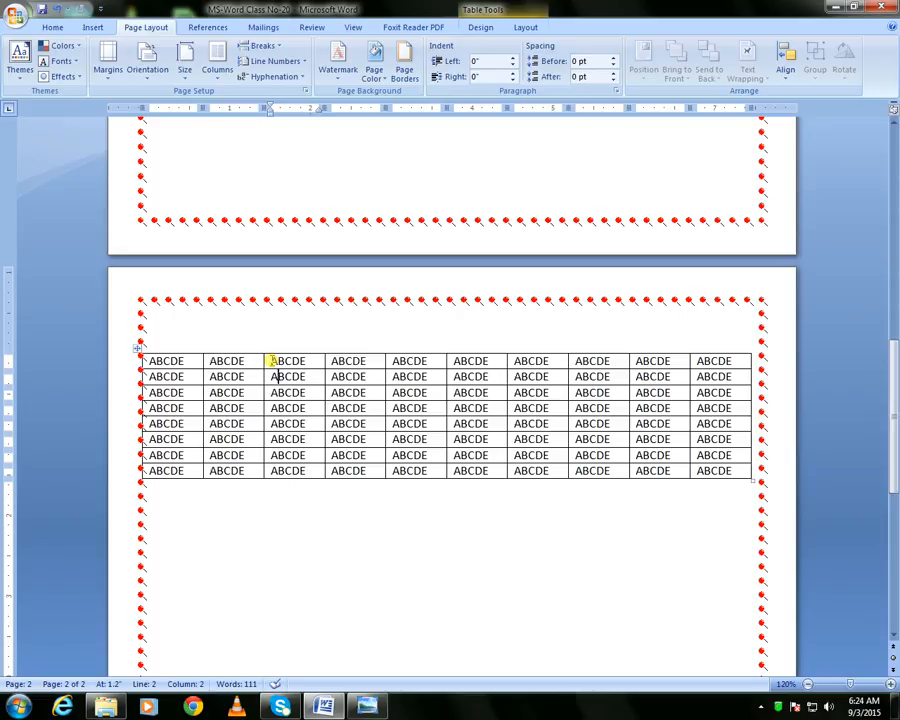
- Select the third through seventh cells of the table's first row, one cell at a time
double_click(271, 361)
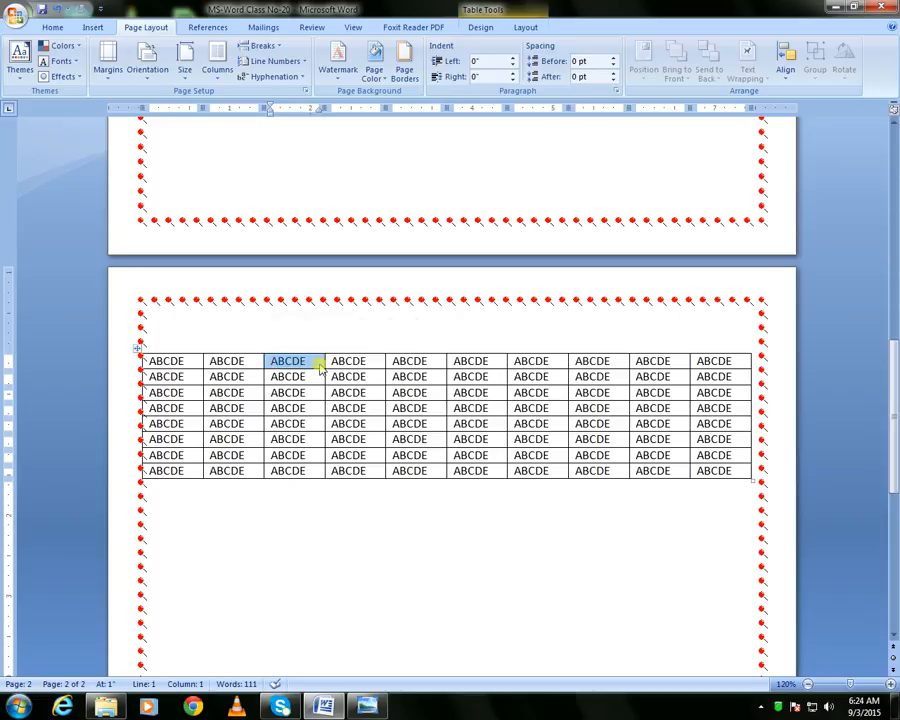
double_click(333, 362)
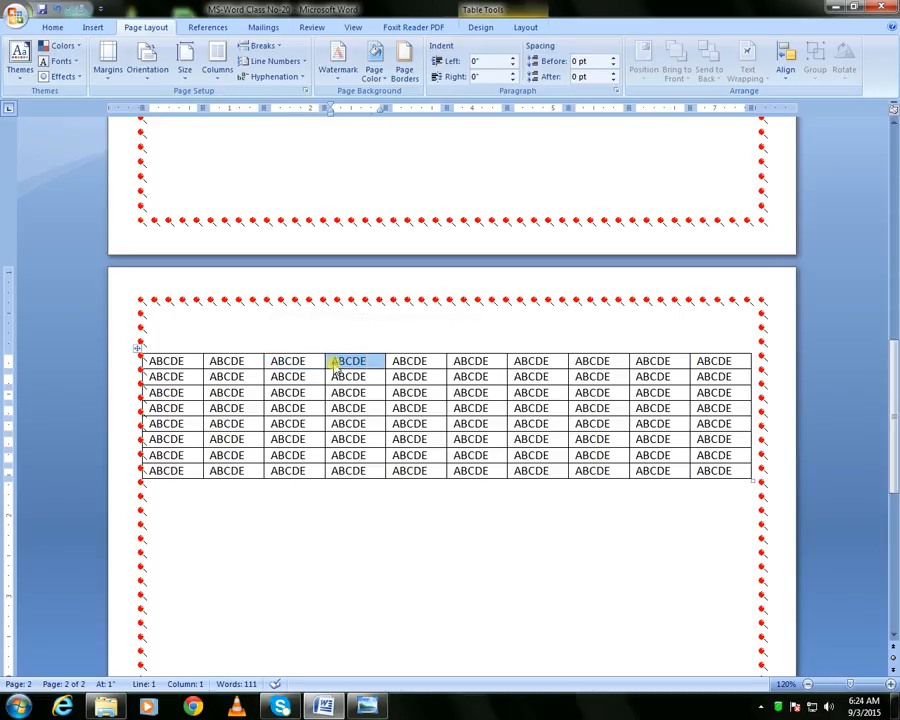
double_click(410, 361)
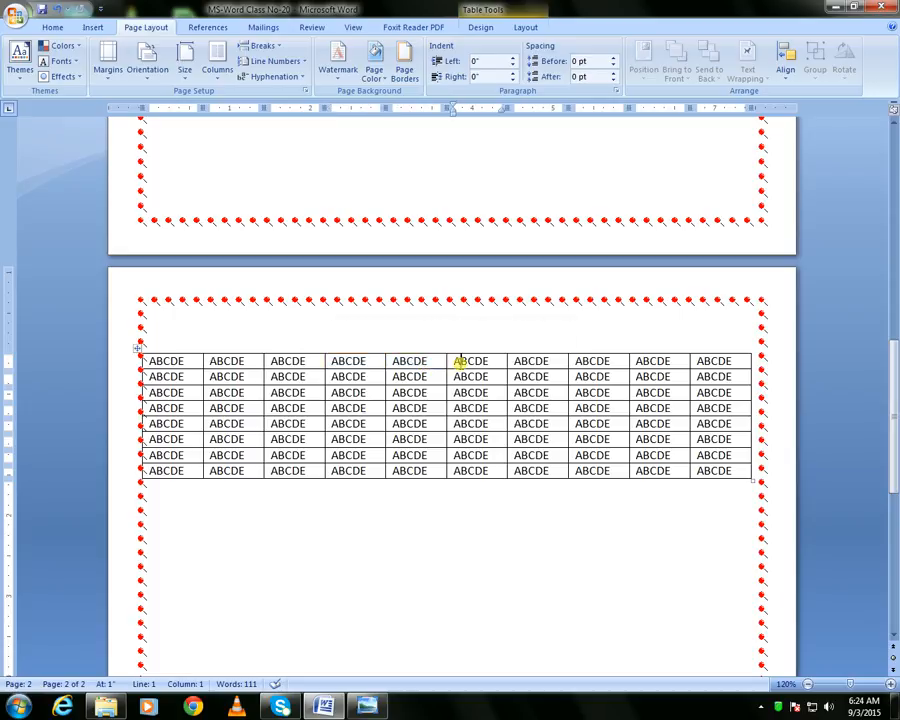
double_click(466, 363)
double_click(527, 363)
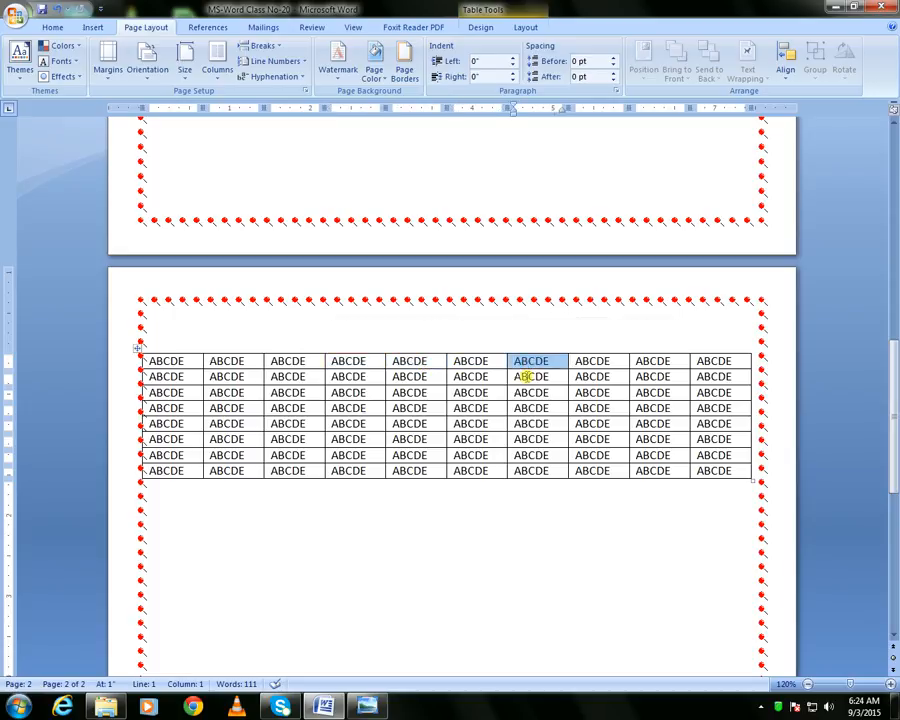
- Select single cells of the table's second row one at a time, from the seventh back to the second
double_click(528, 376)
left_click(475, 376)
double_click(476, 376)
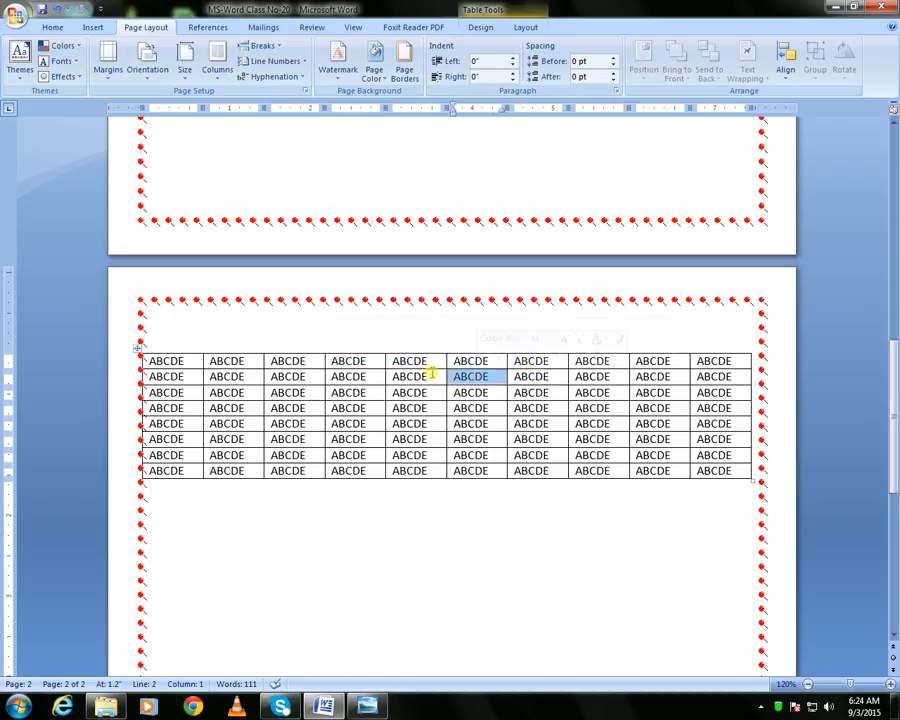
double_click(400, 377)
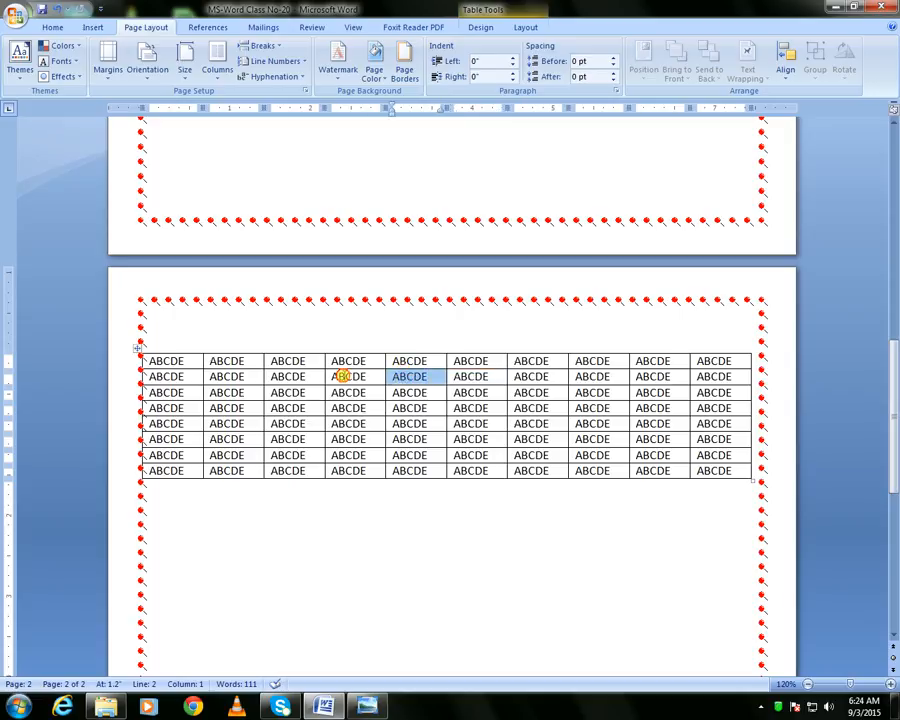
double_click(349, 377)
double_click(297, 377)
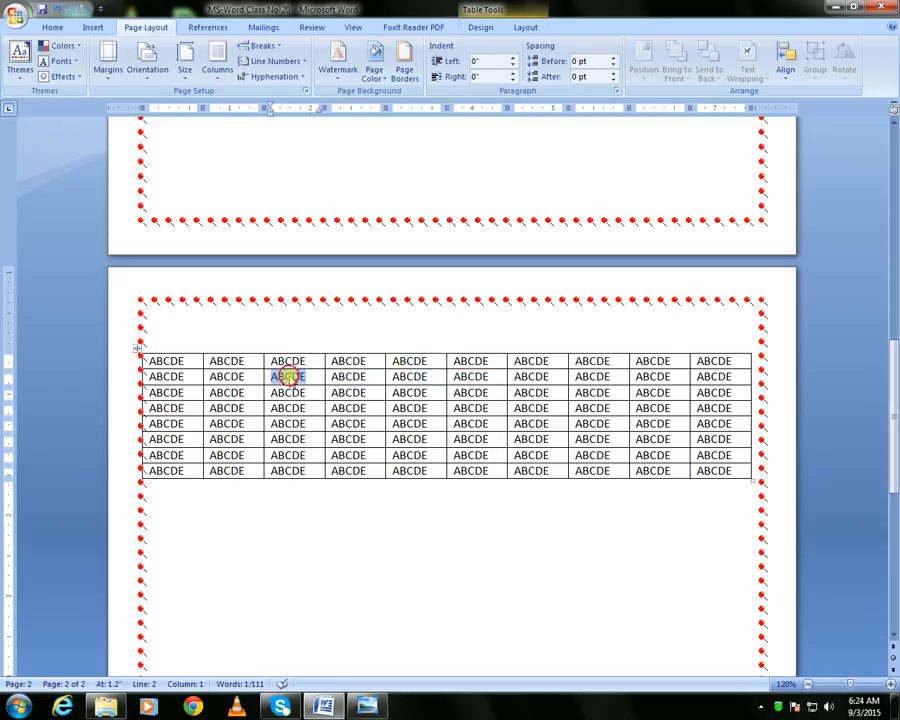
left_click(238, 376)
double_click(238, 376)
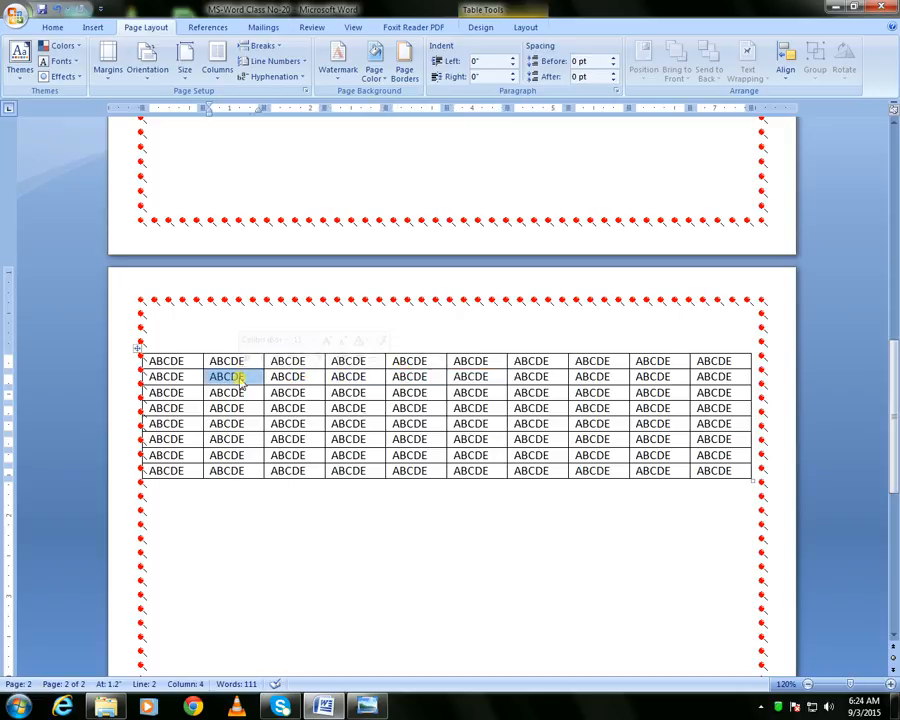
- Select the third and fourth cells of the table's third row, one at a time
double_click(297, 393)
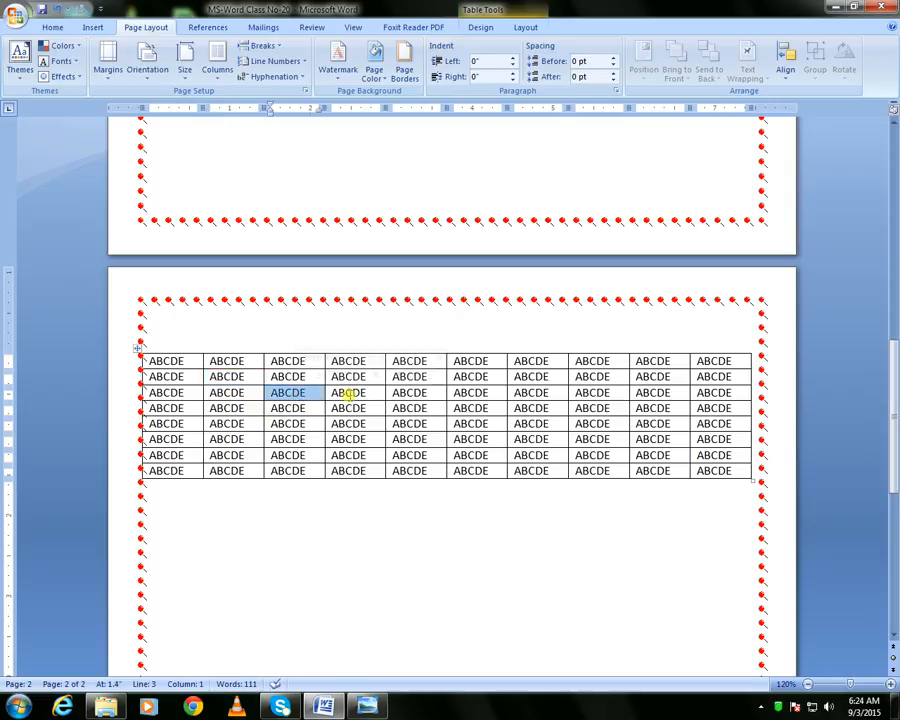
double_click(348, 392)
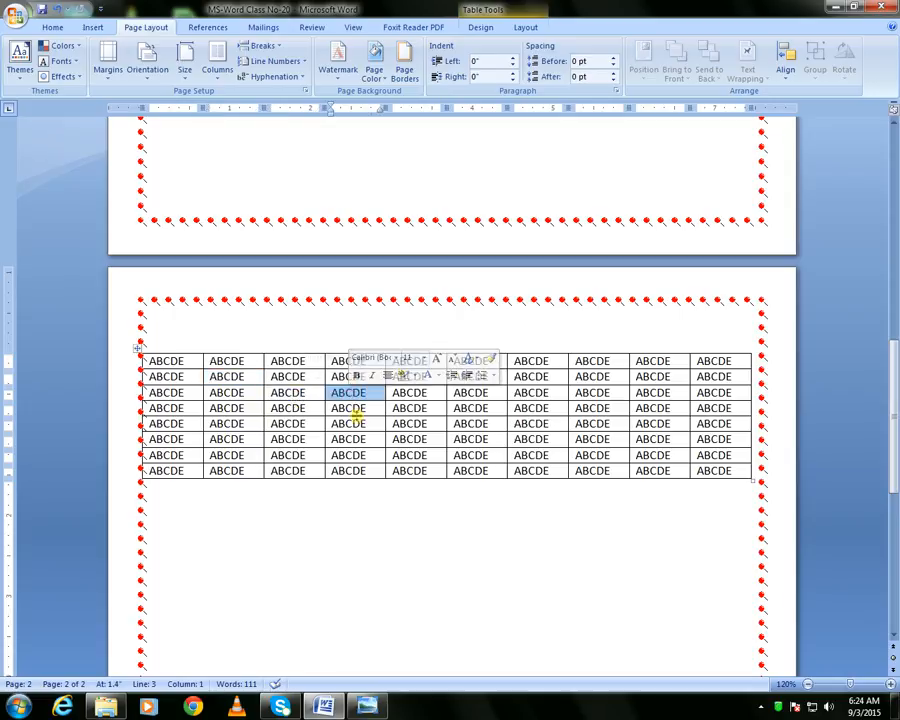
left_click(372, 408)
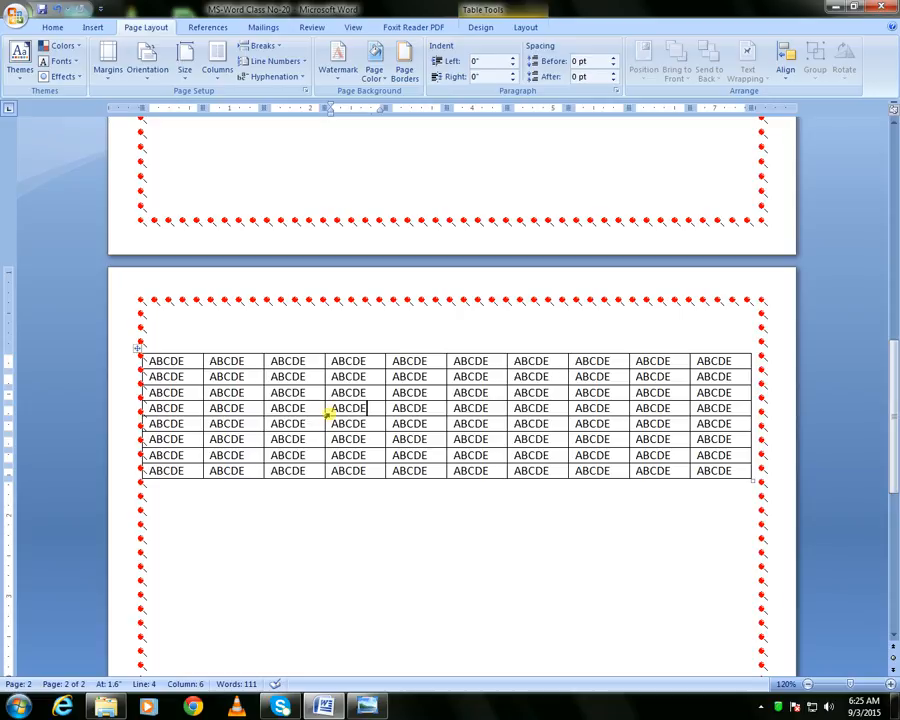
- Select the fourth, third and second cells of the table's fourth row, one at a time
left_click(327, 412)
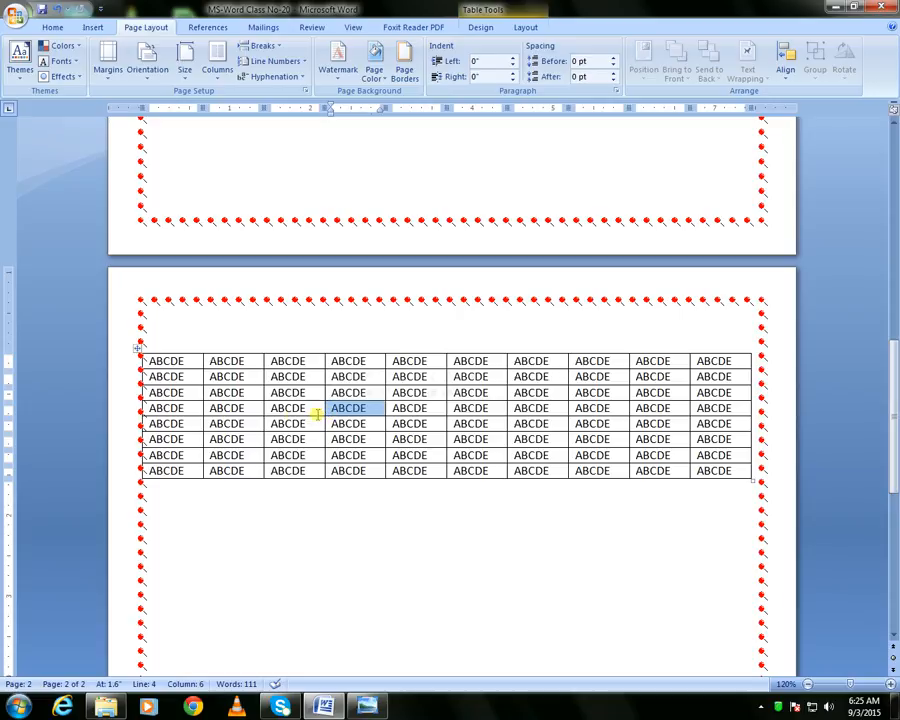
left_click(266, 413)
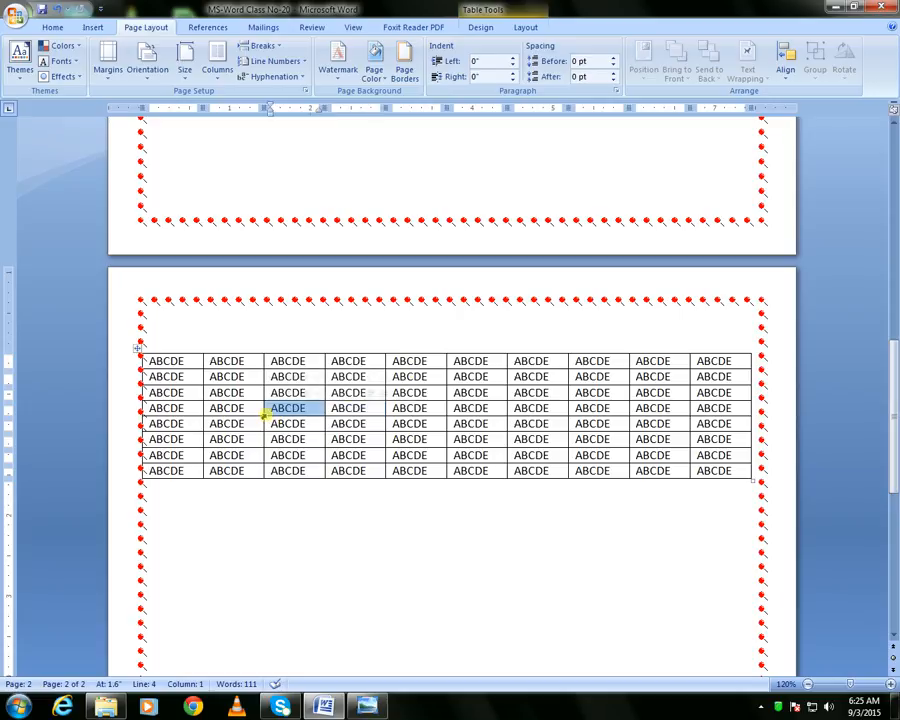
left_click(204, 412)
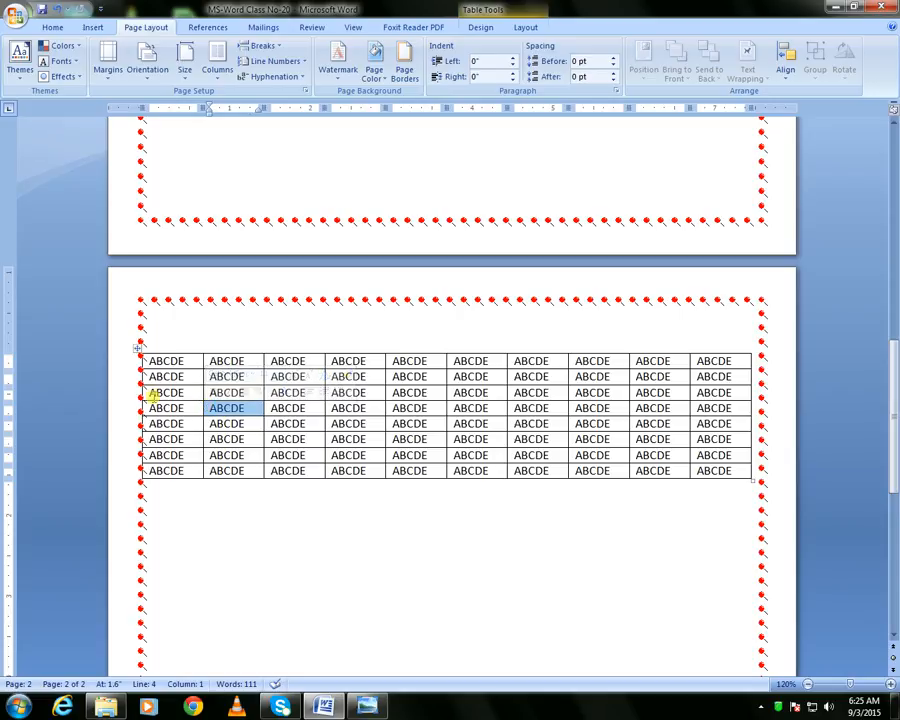
- Select the first cell and the third through eighth cells of the table's third row, one at a time
left_click(145, 393)
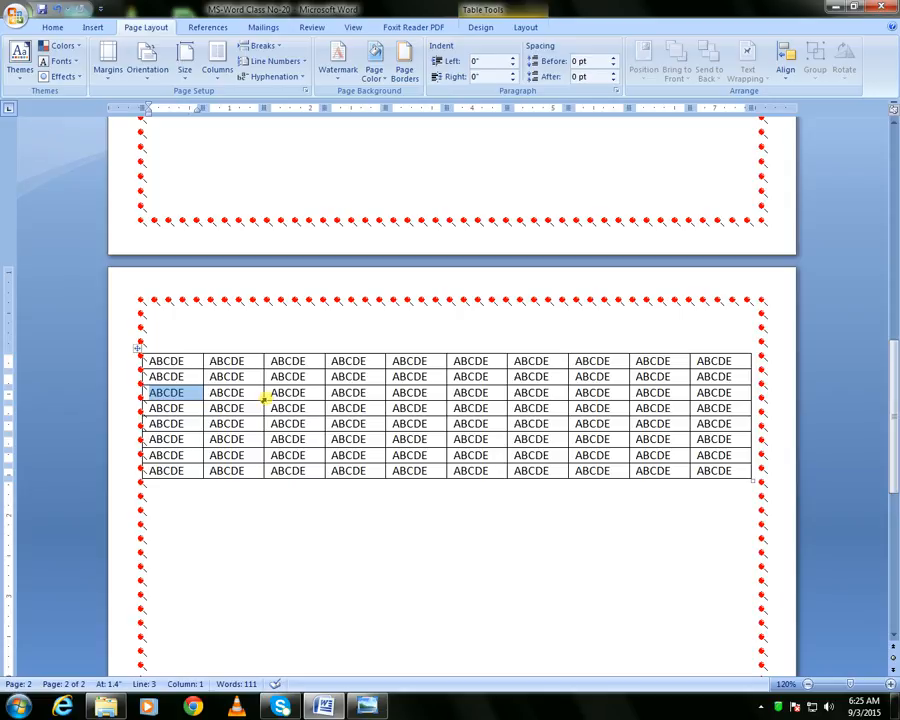
left_click(265, 398)
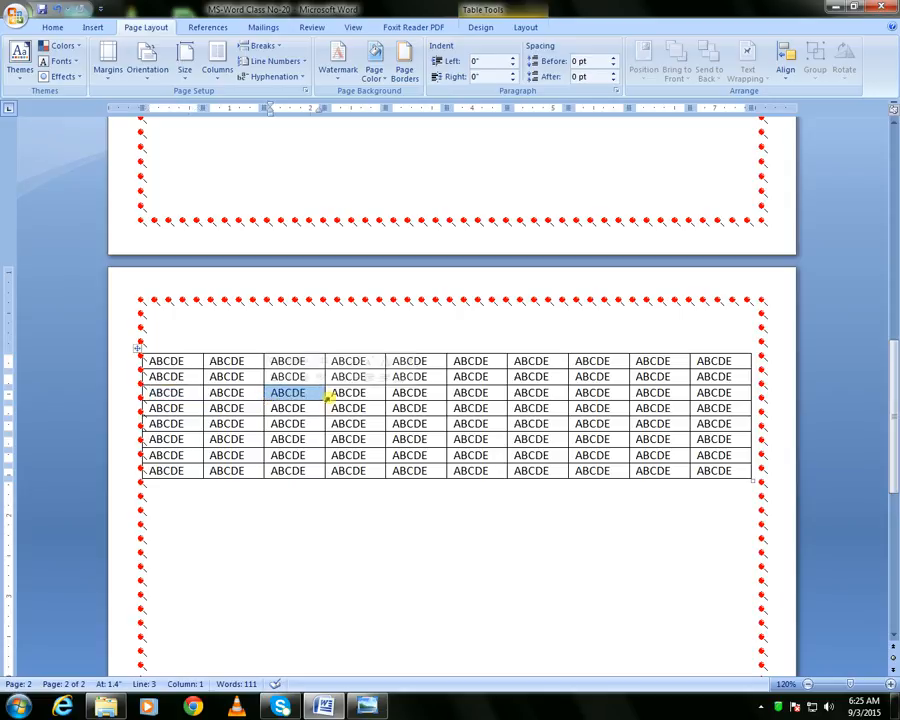
left_click(327, 397)
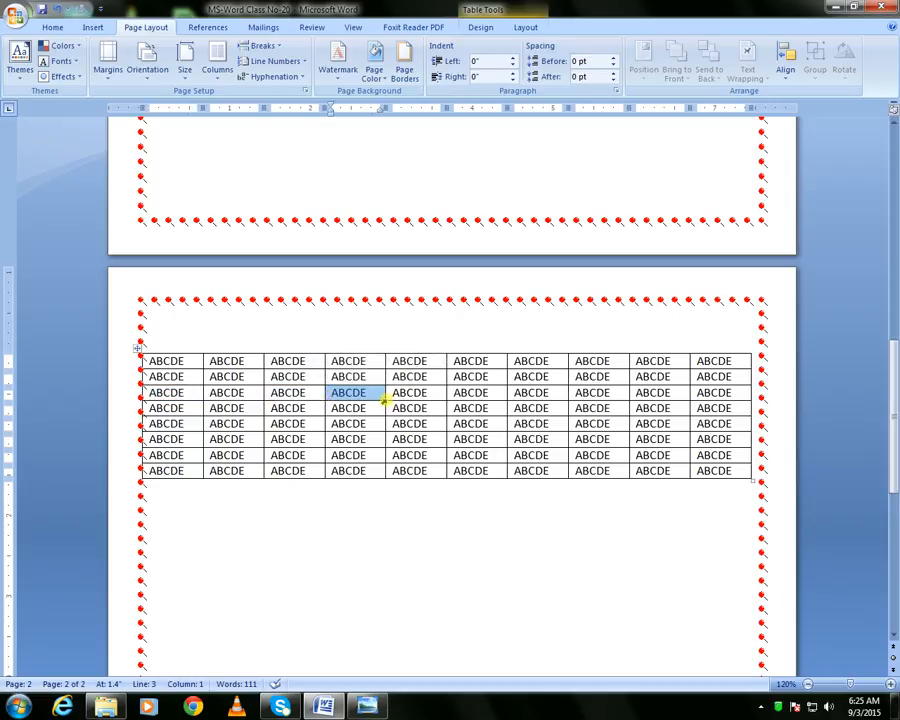
left_click(388, 398)
left_click(449, 398)
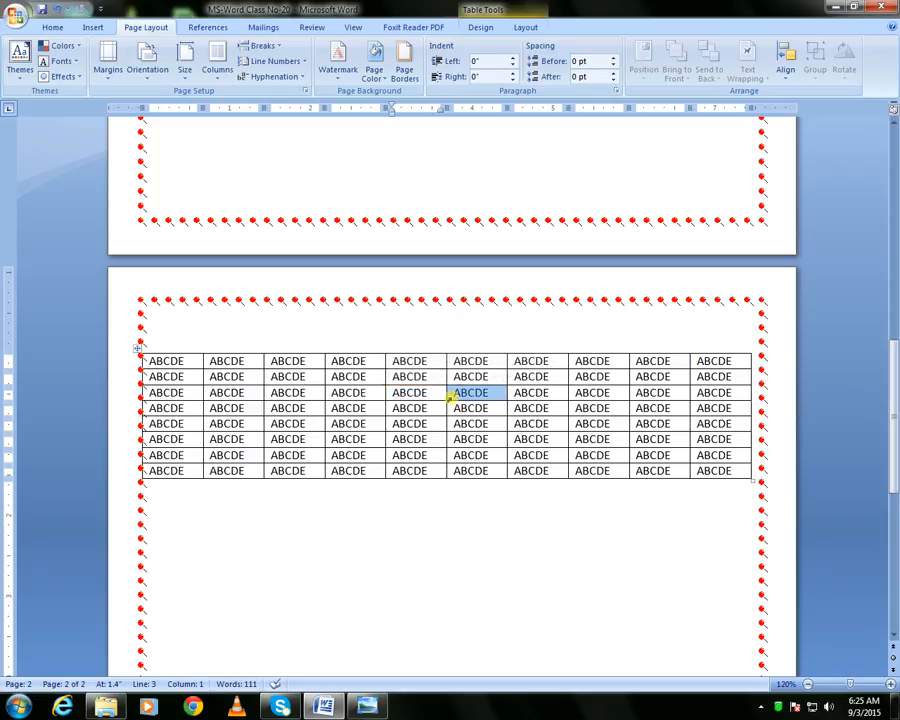
left_click(510, 398)
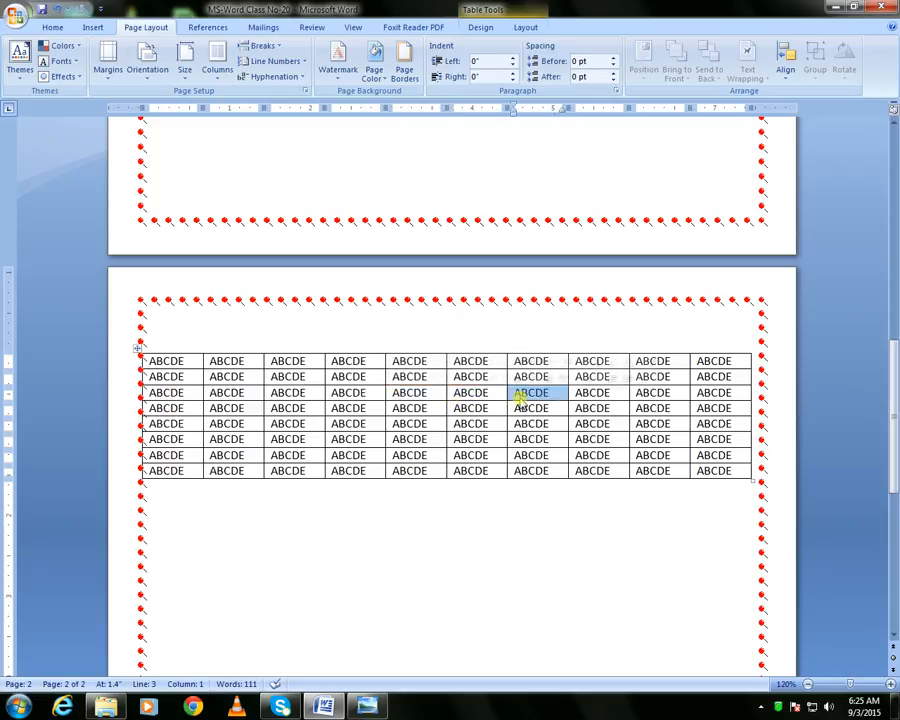
left_click(570, 397)
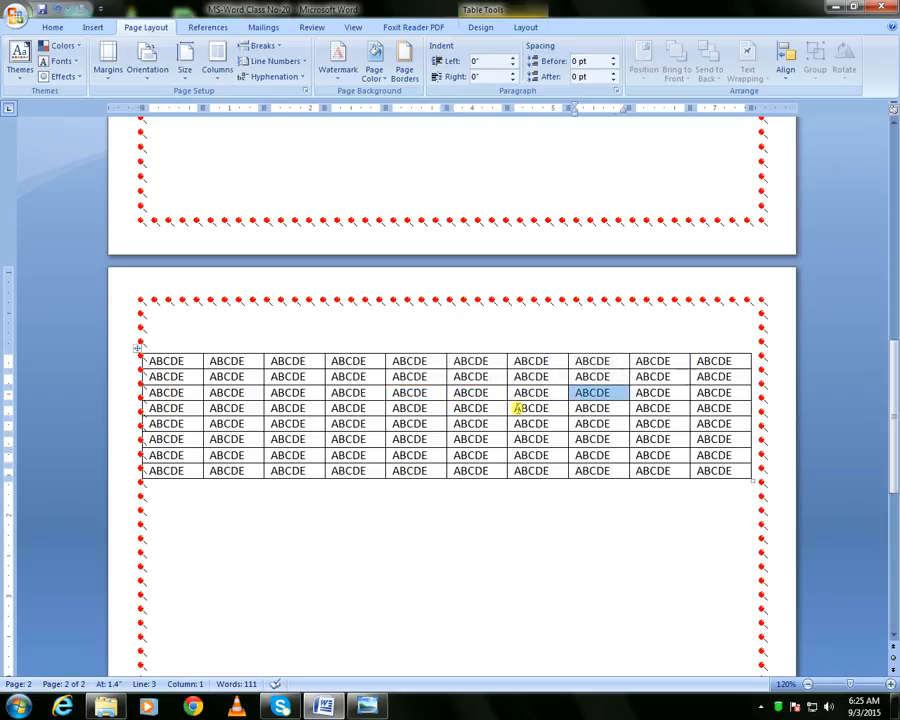
- Select the third cell of the table's third row with the Select Cell command
left_click(307, 395)
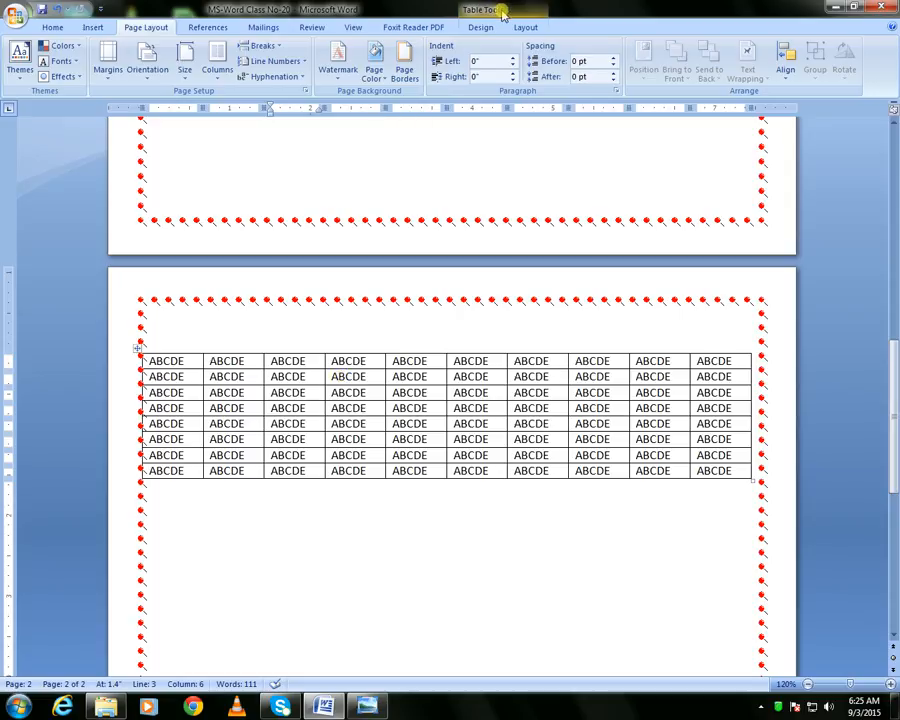
left_click(526, 27)
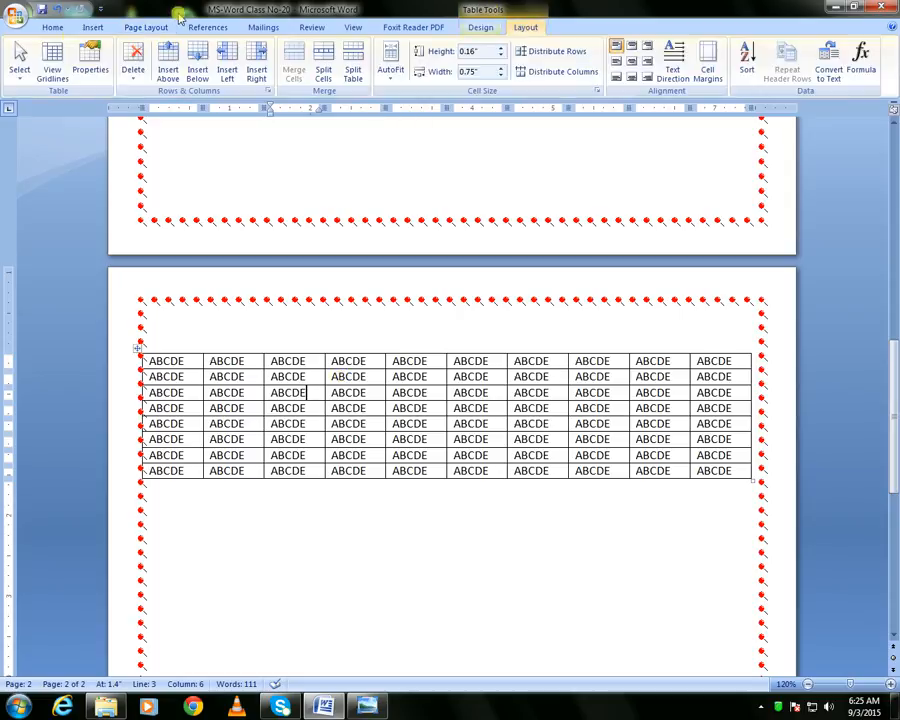
left_click(22, 78)
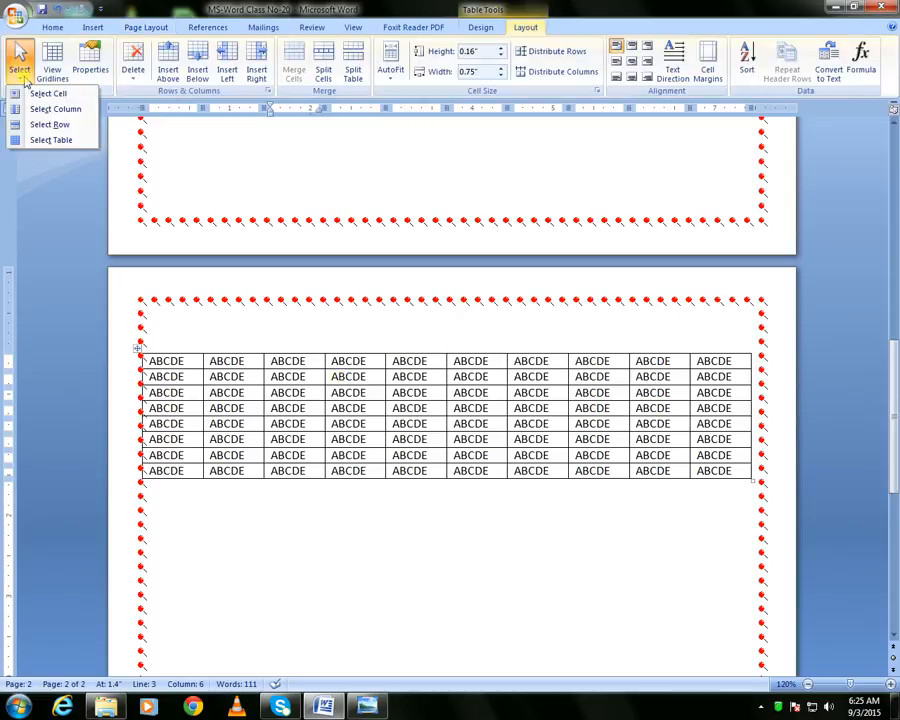
left_click(60, 94)
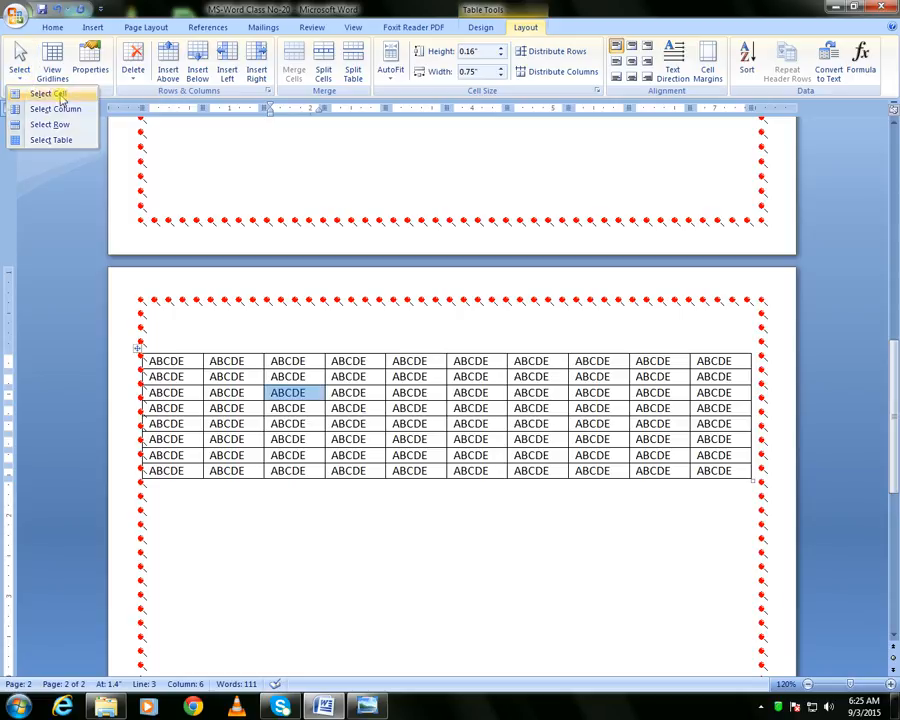
- Use the Select Cell command on the fifth and sixth cells of the table's third row, one at a time
left_click(396, 393)
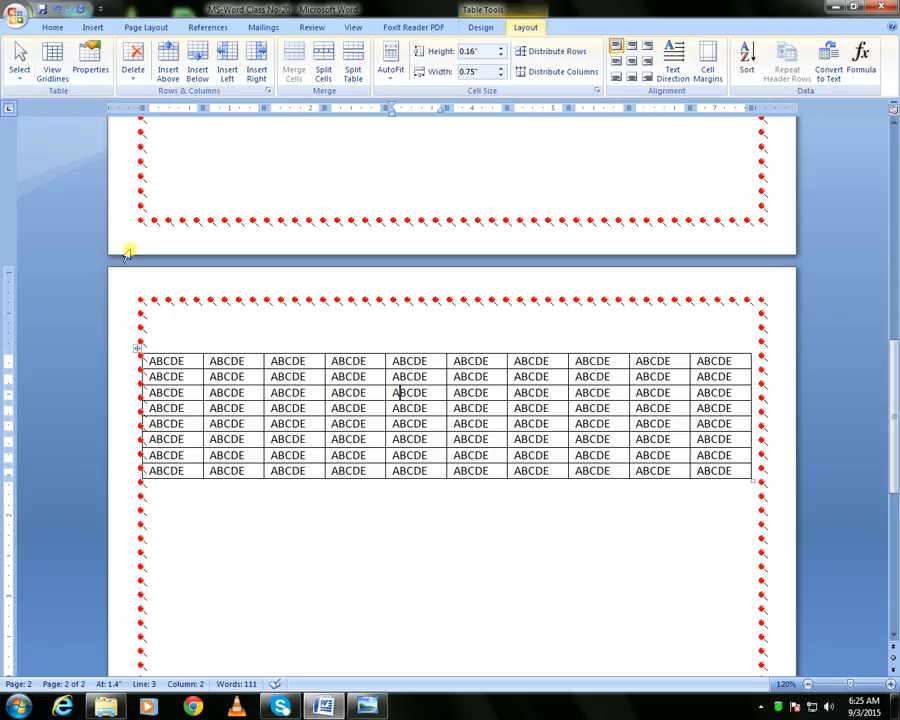
left_click(19, 70)
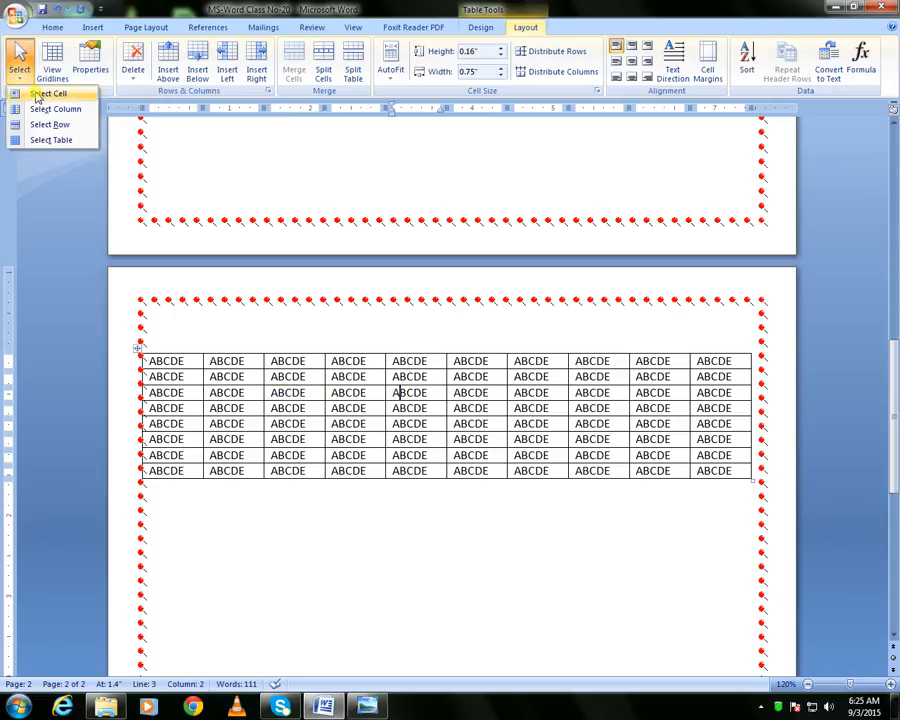
left_click(37, 94)
left_click(490, 393)
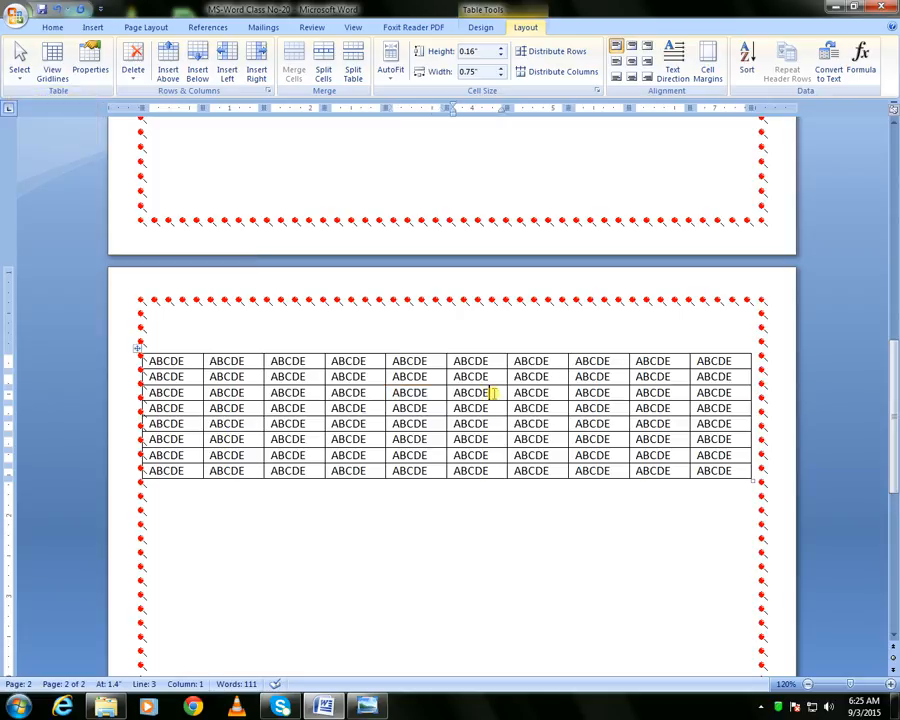
left_click(19, 70)
left_click(37, 93)
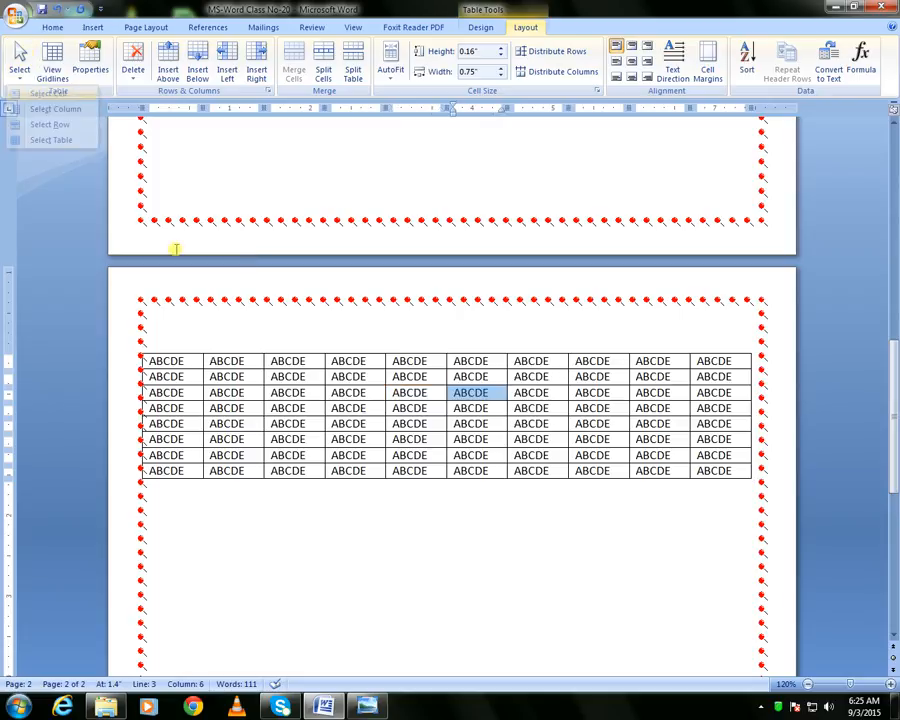
- Select the third cell of the table's fourth row directly, and its fourth cell with the Select Cell command
left_click(261, 401)
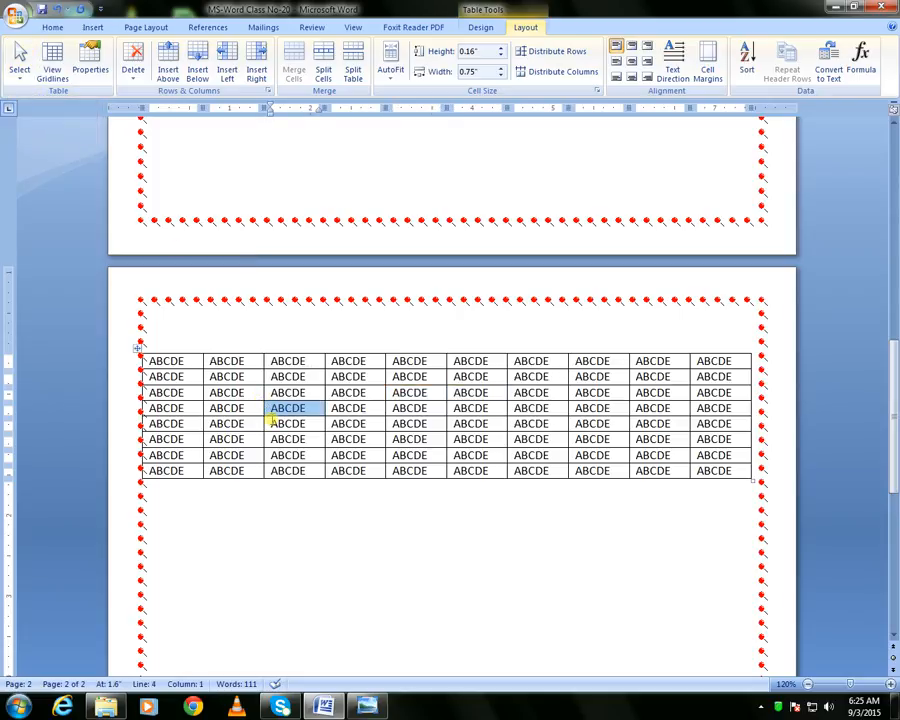
left_click(350, 410)
left_click(19, 68)
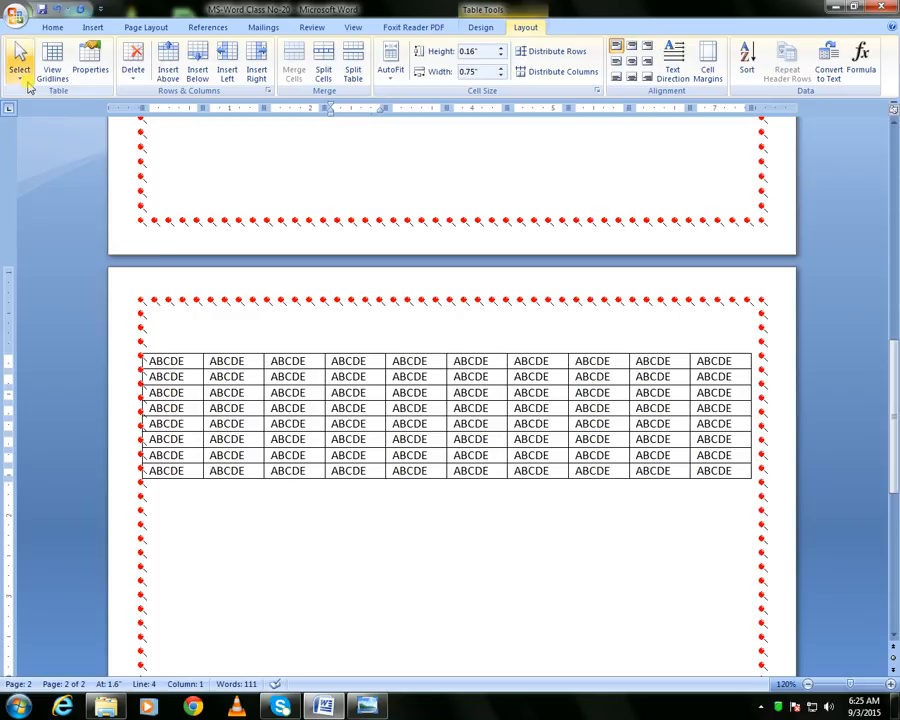
left_click(40, 92)
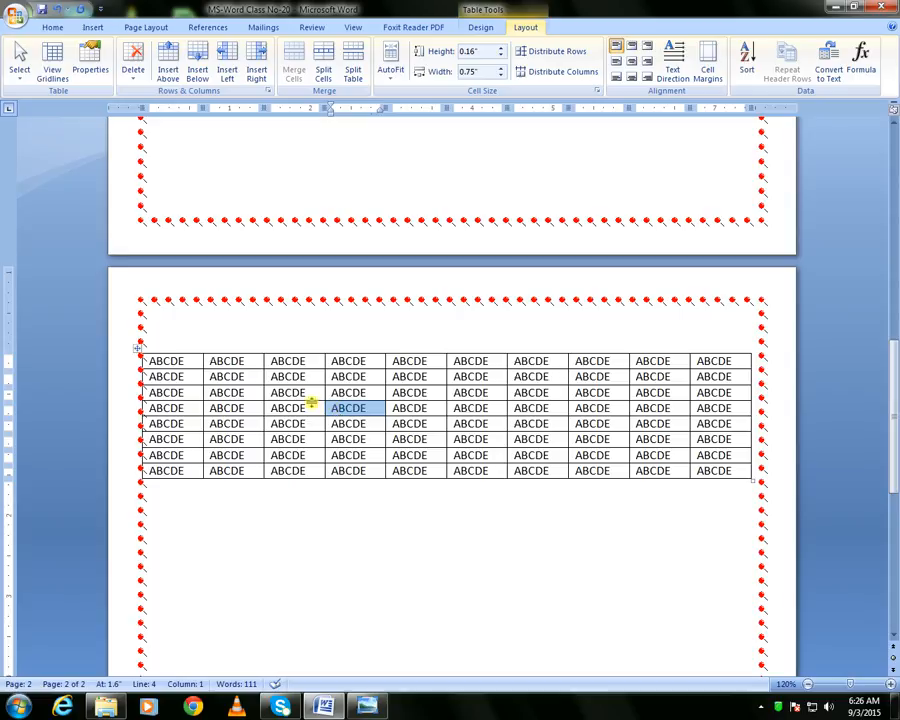
- Select columns one to four, five to seven, and three to five across rows one to six, one block at a time, and dismiss the Windows color-scheme prompt
left_click(277, 392)
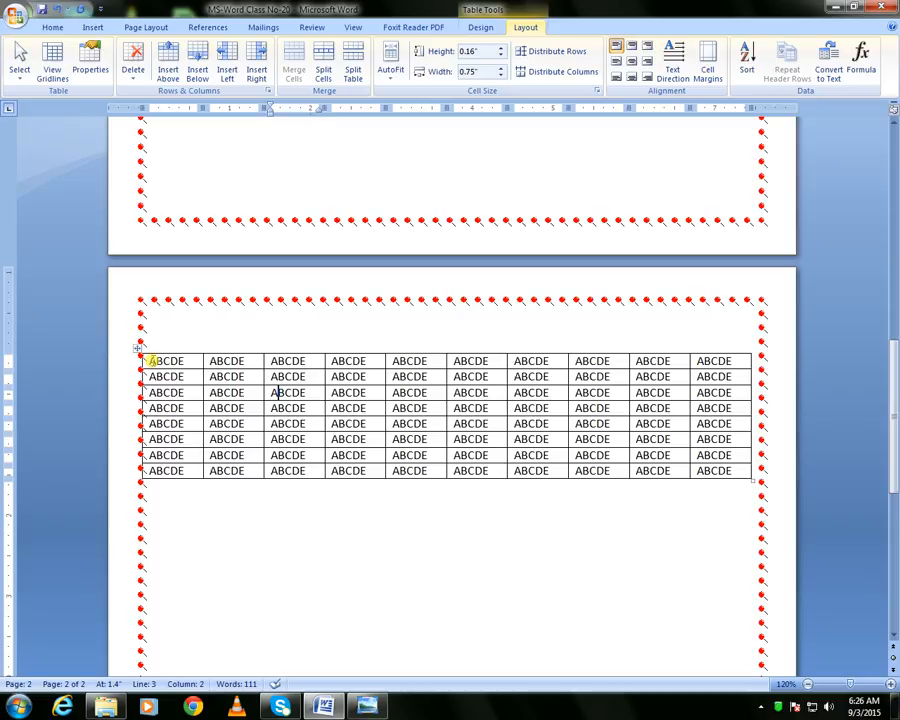
left_click_drag(151, 361, 371, 432)
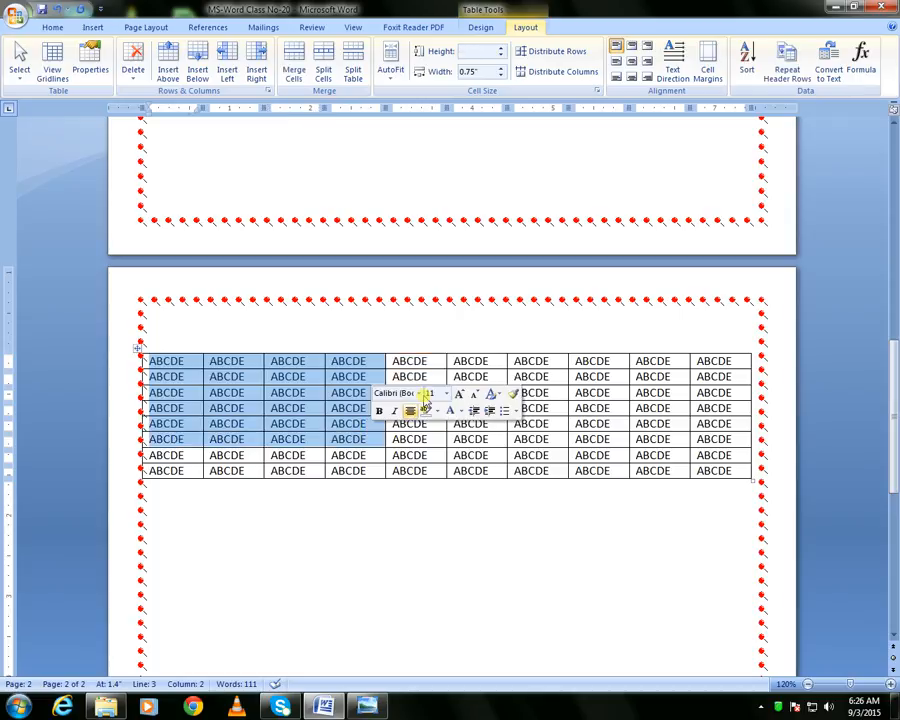
left_click_drag(405, 362, 525, 442)
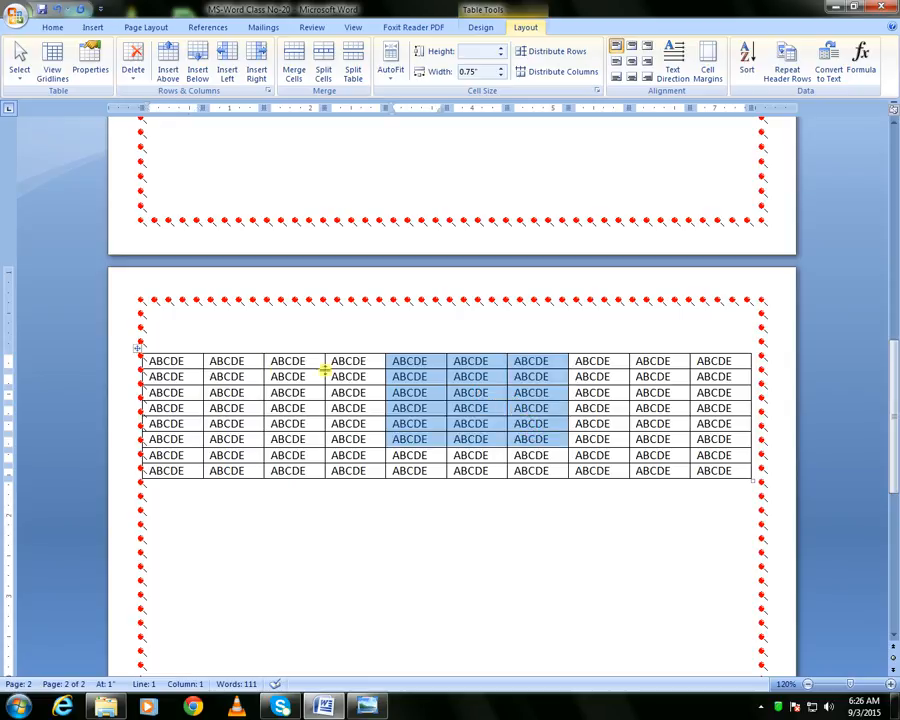
left_click_drag(272, 362, 432, 440)
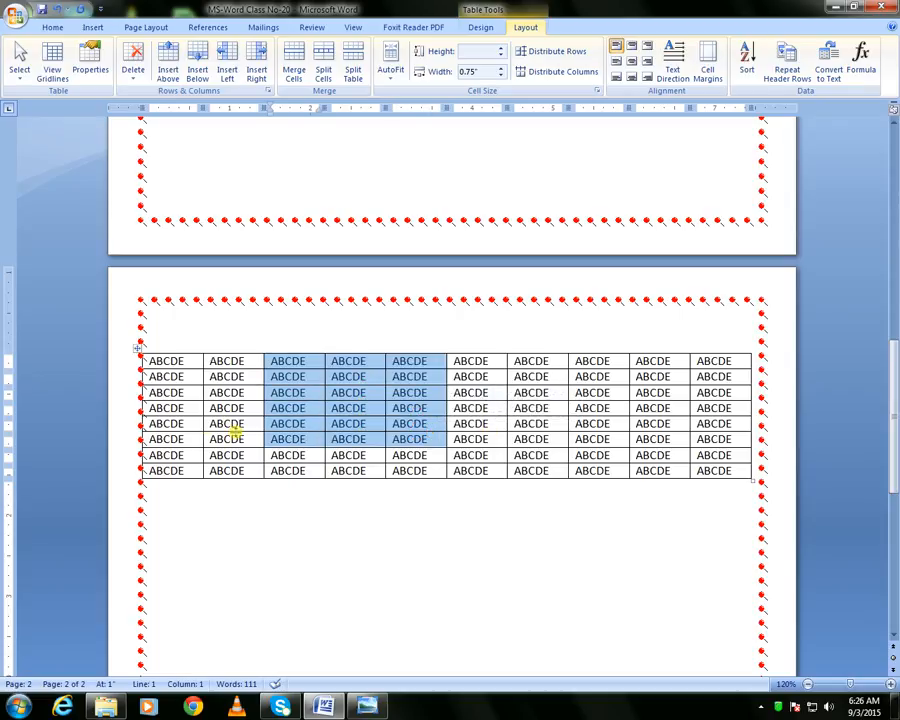
left_click(249, 423)
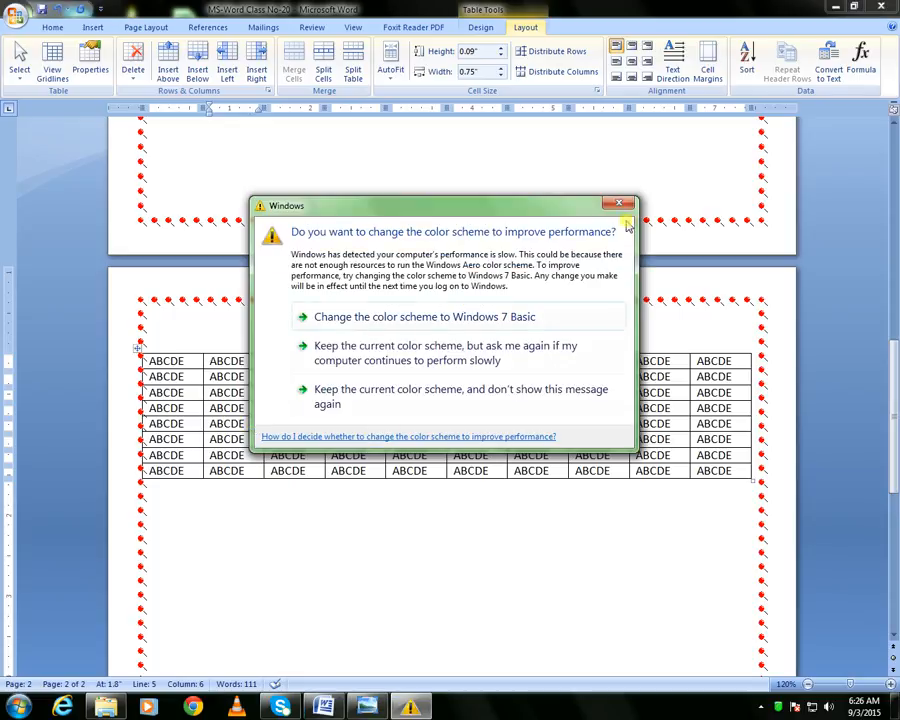
left_click(619, 204)
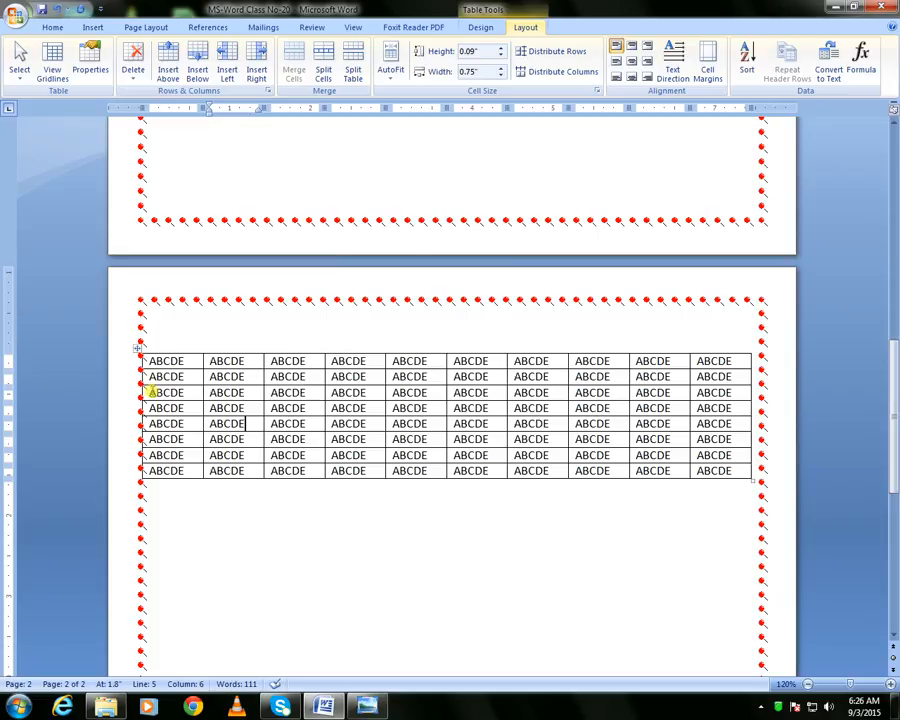
- Place the cursor at the start of the third row's second cell, and briefly view the keyboard picture in Windows Photo Viewer before returning to Word
left_click(212, 392)
key("alt+Tab")
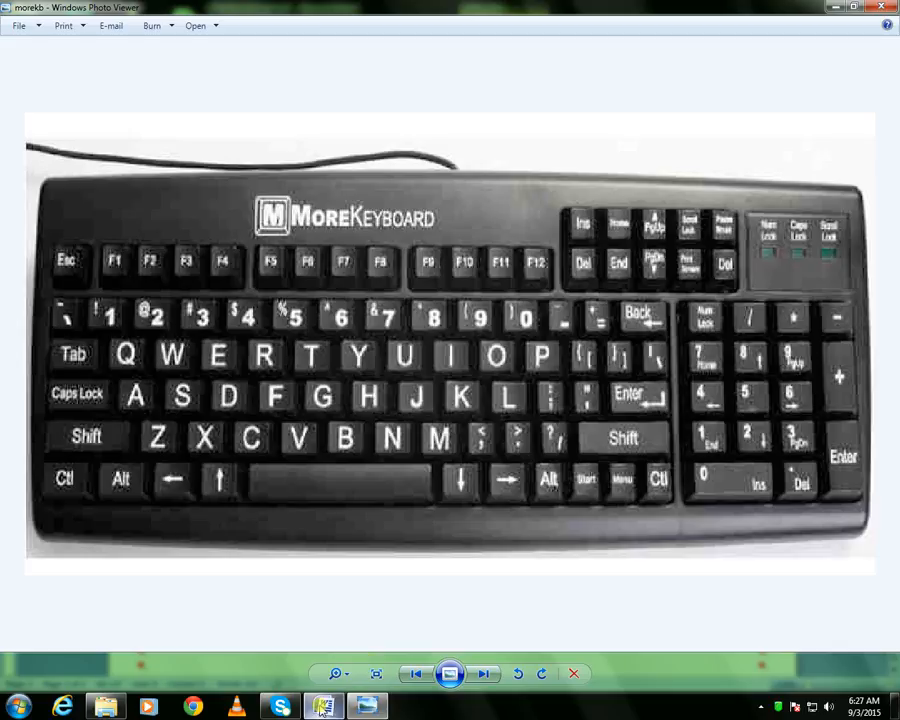
key("alt+Tab")
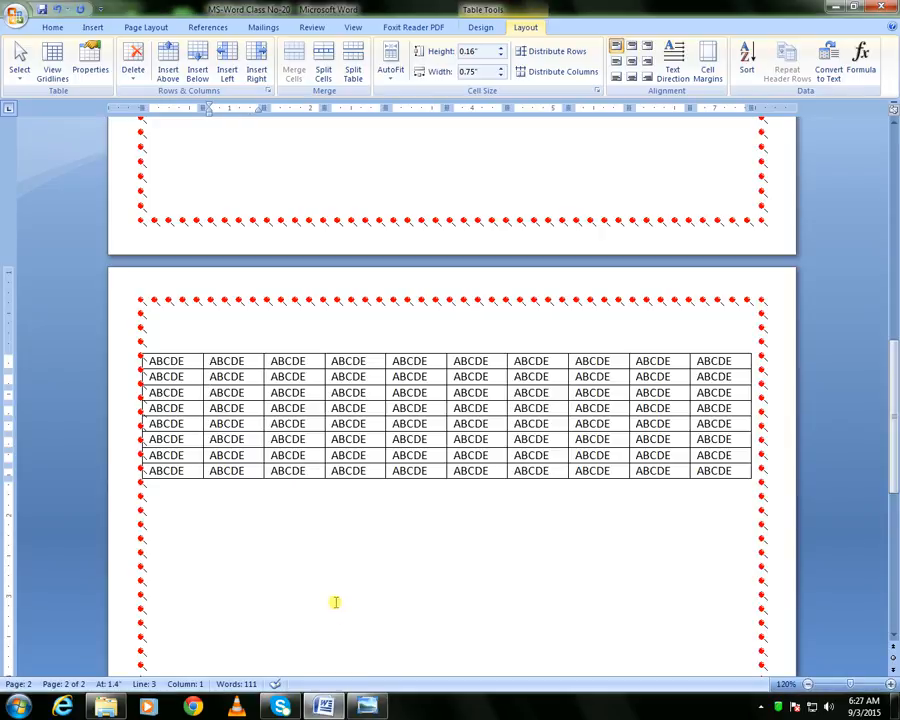
- Extend the selection from the third row's second cell to the sixth row's eighth cell, and clear it
key("shift+Right")
key("shift+Right")
key("shift+Right")
key("shift+Right")
key("shift+Right")
key("shift+Right")
key("shift+Right")
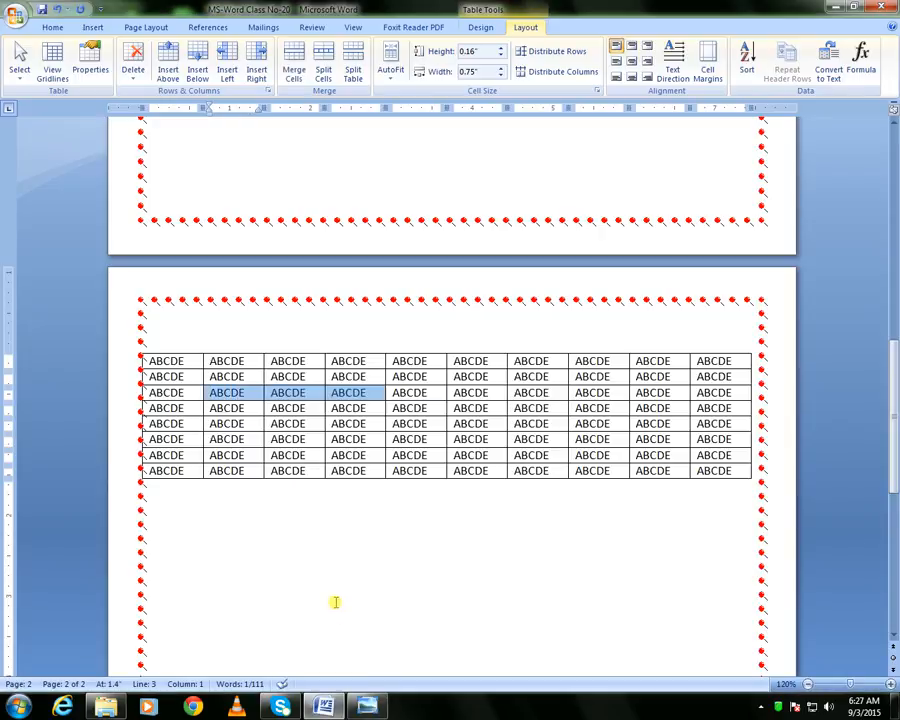
key("shift+Down")
key("shift+Down")
key("shift+Down")
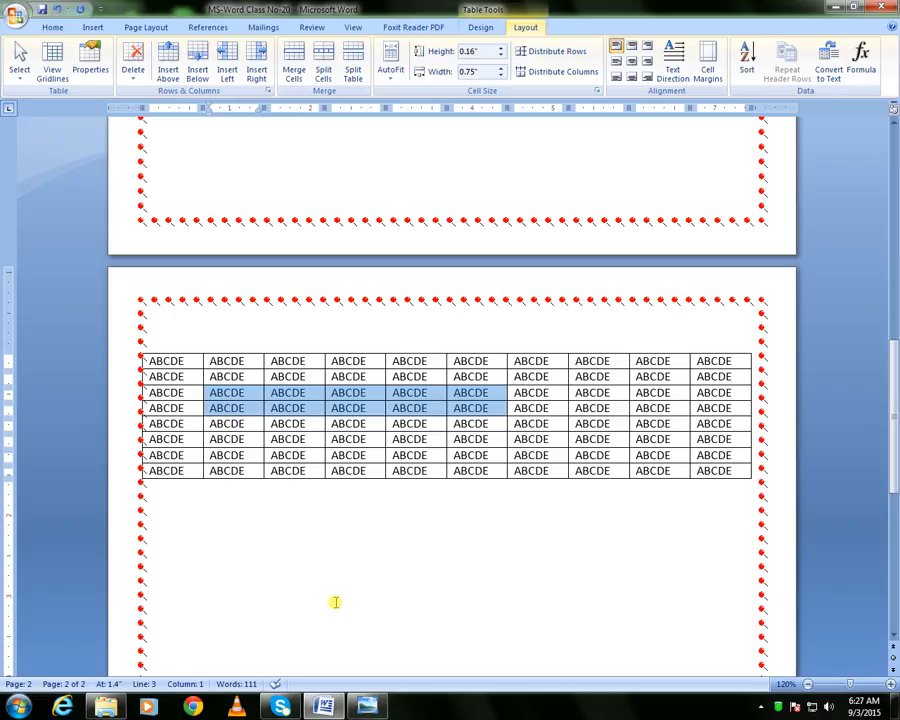
key("shift+Right")
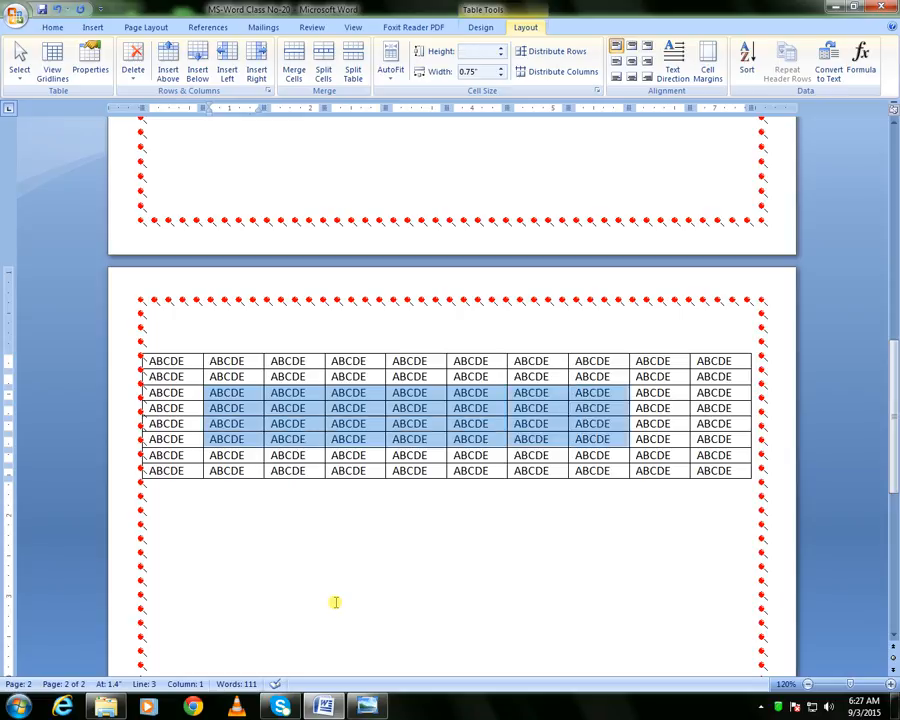
left_click(197, 407)
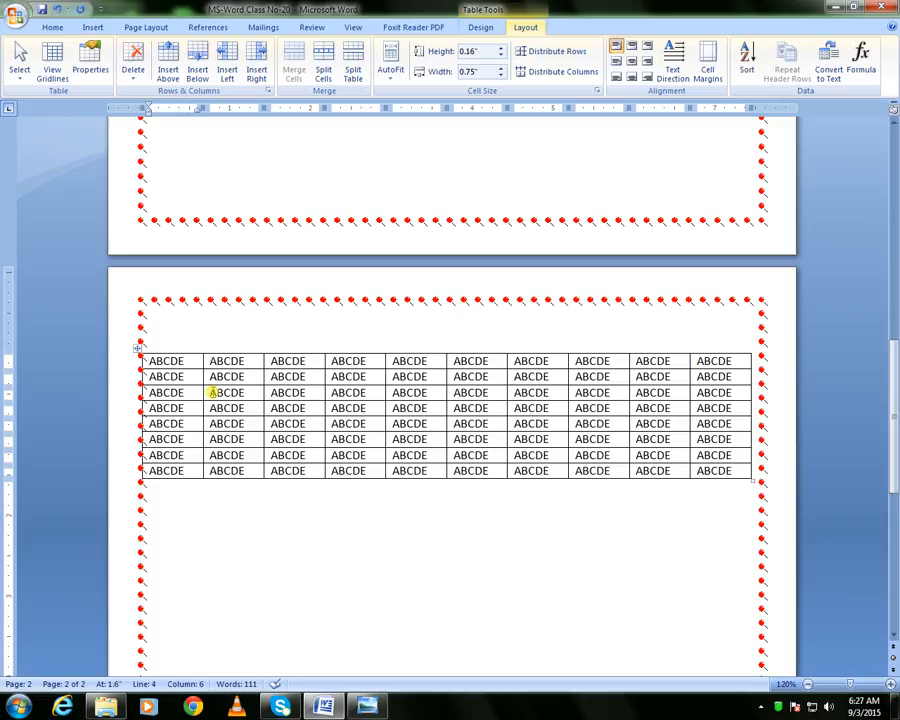
- Select the second to fourth cells of rows three to five, and separately the text in the second row's second cell, clearing each selection
left_click_drag(215, 390, 325, 426)
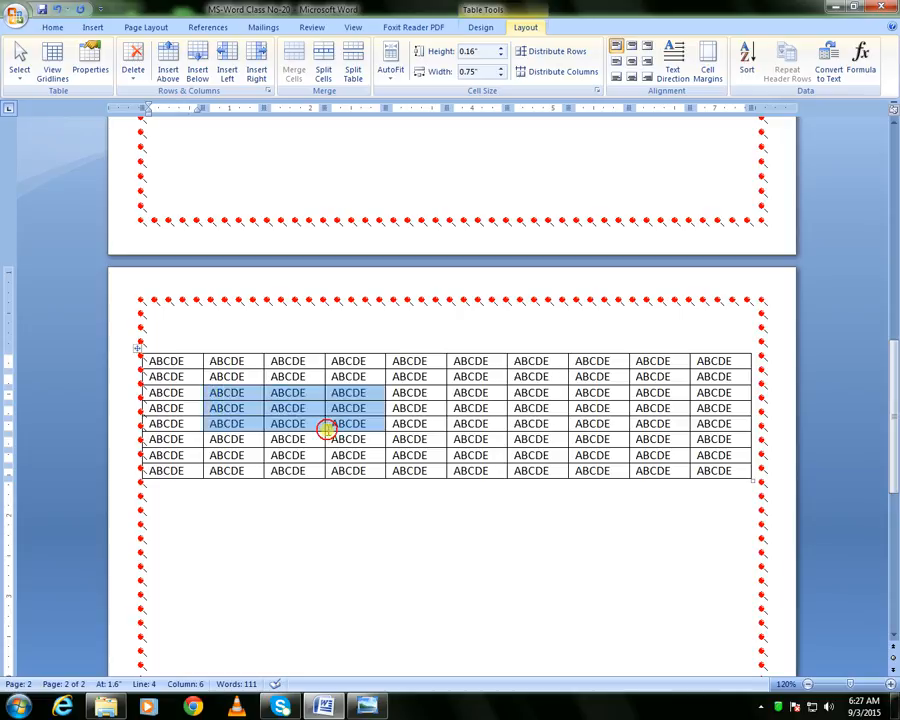
left_click(195, 405)
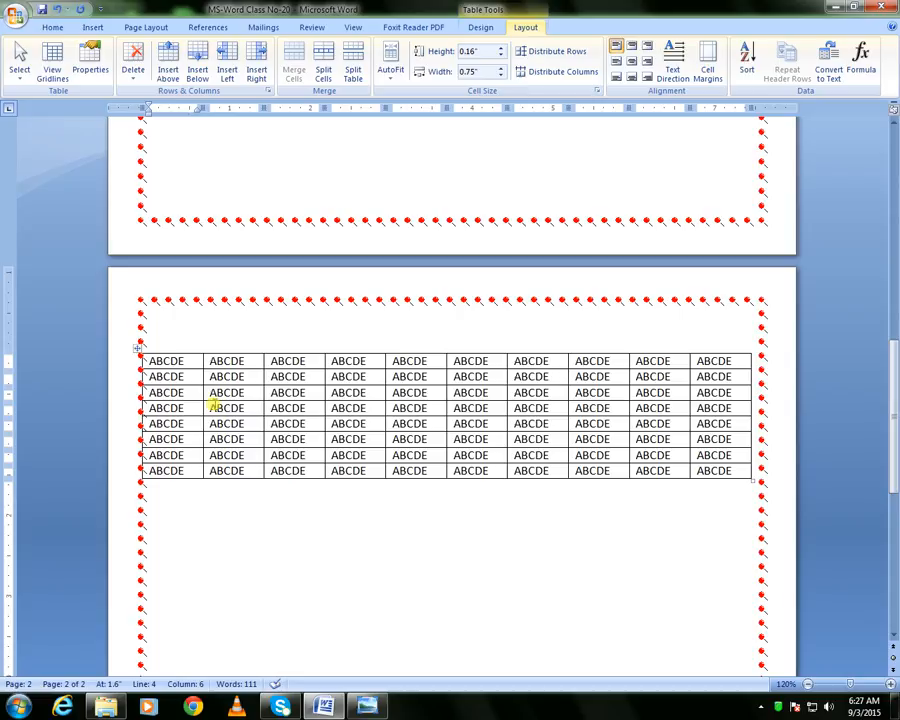
left_click_drag(211, 376, 253, 379)
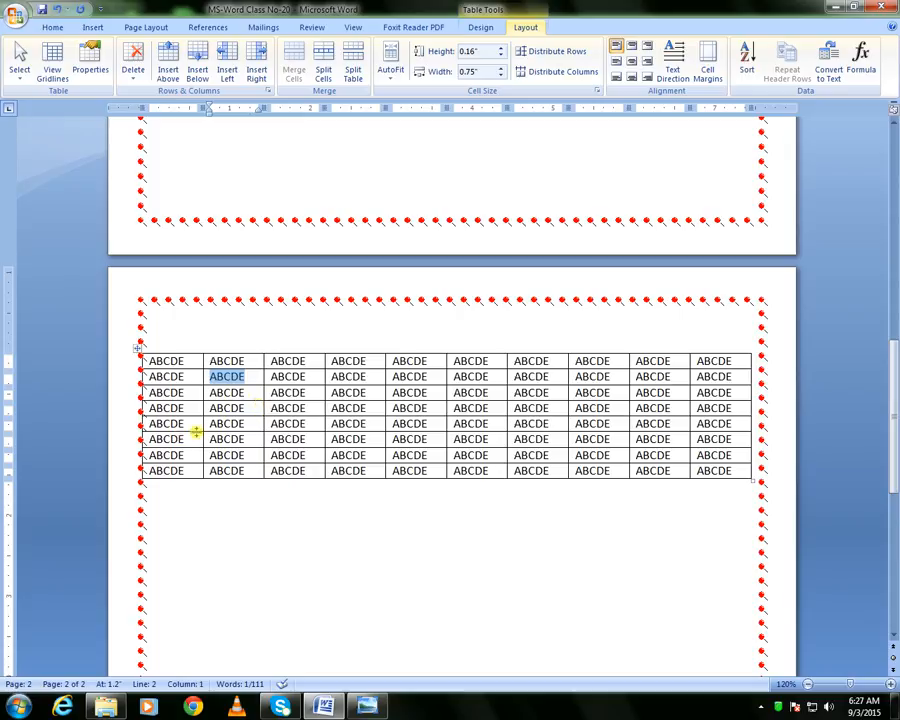
left_click(248, 393)
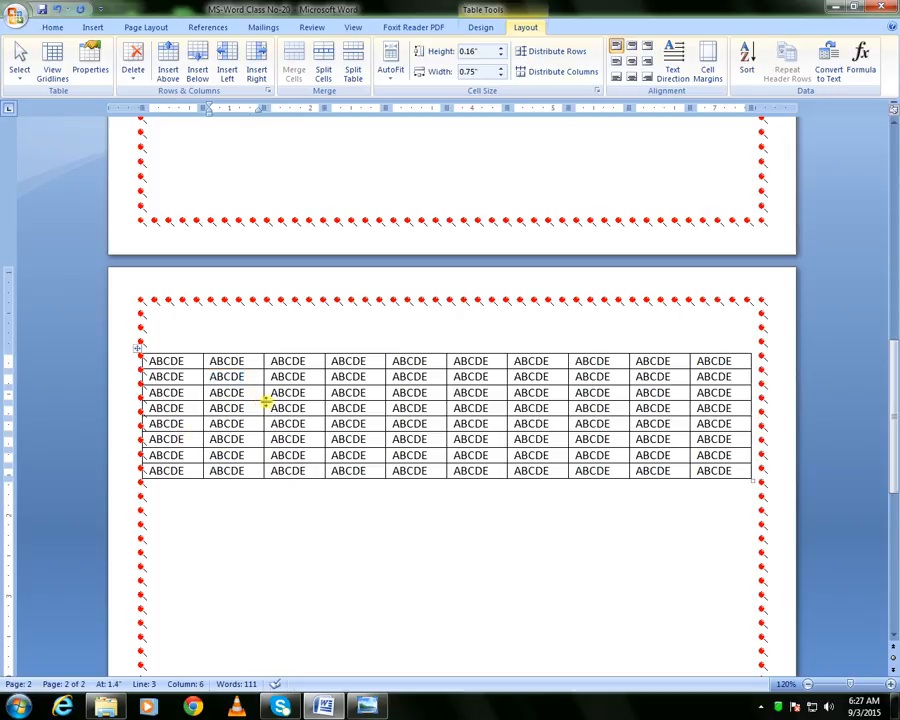
- Select the third and fifth cells of row three together with the sixth and seventh cells of row four
left_click(264, 397)
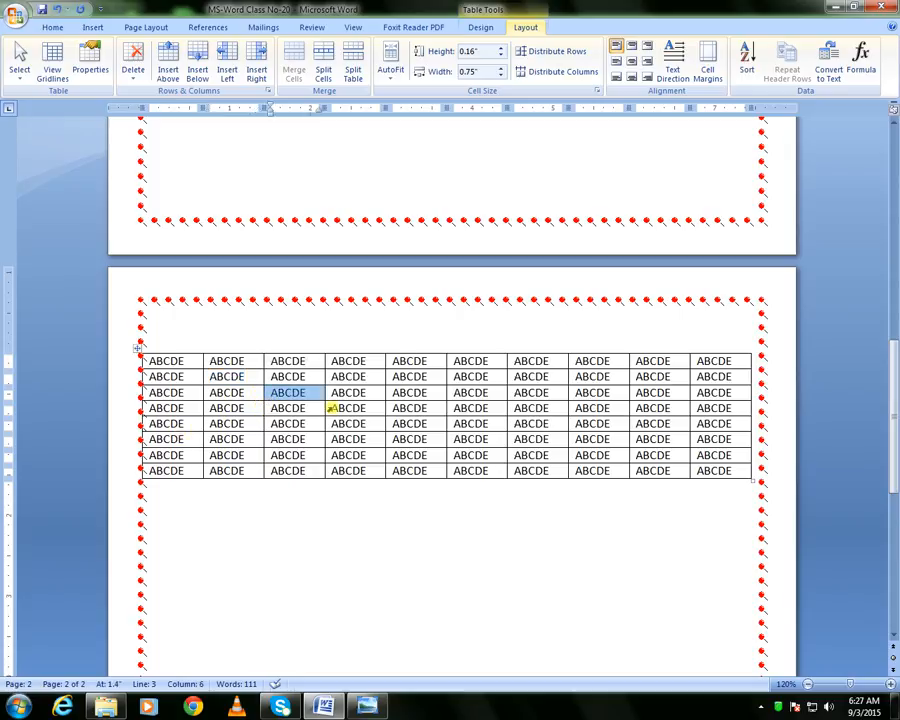
left_click(388, 397, "ctrl")
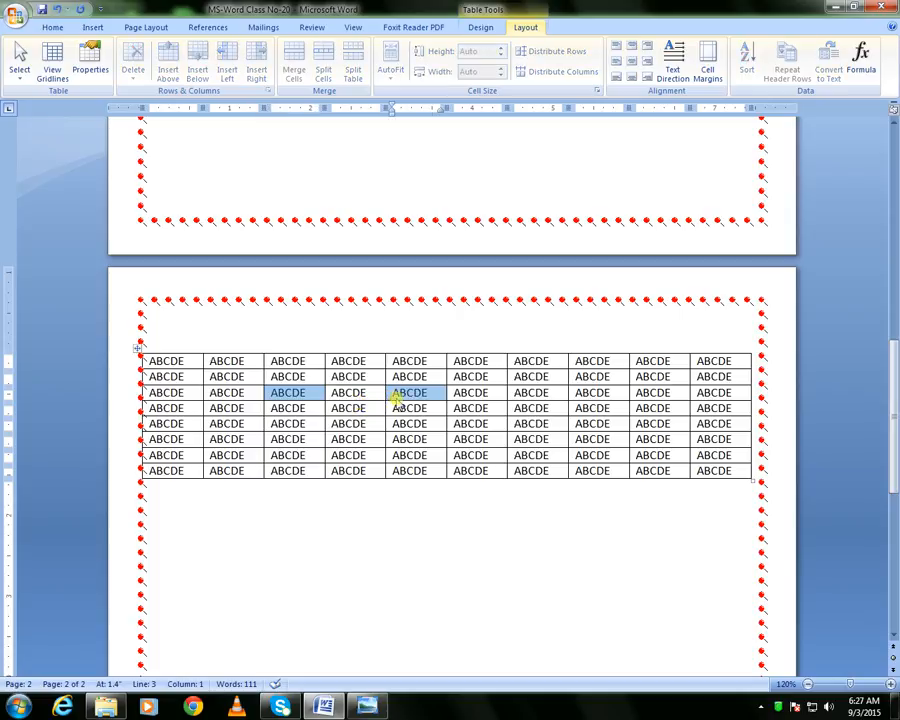
left_click(466, 408, "ctrl")
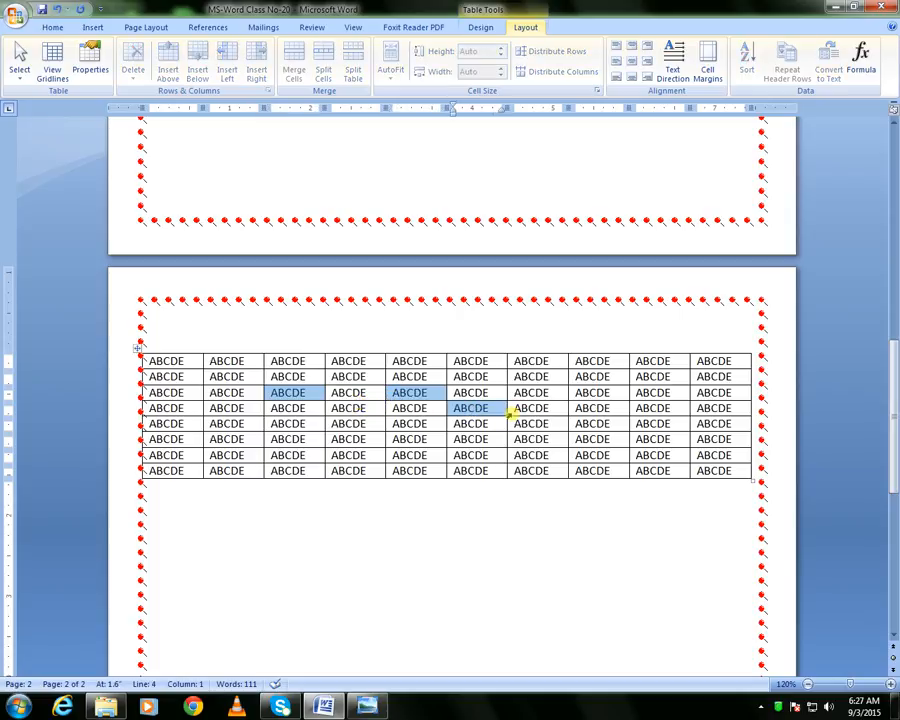
left_click(511, 410, "ctrl")
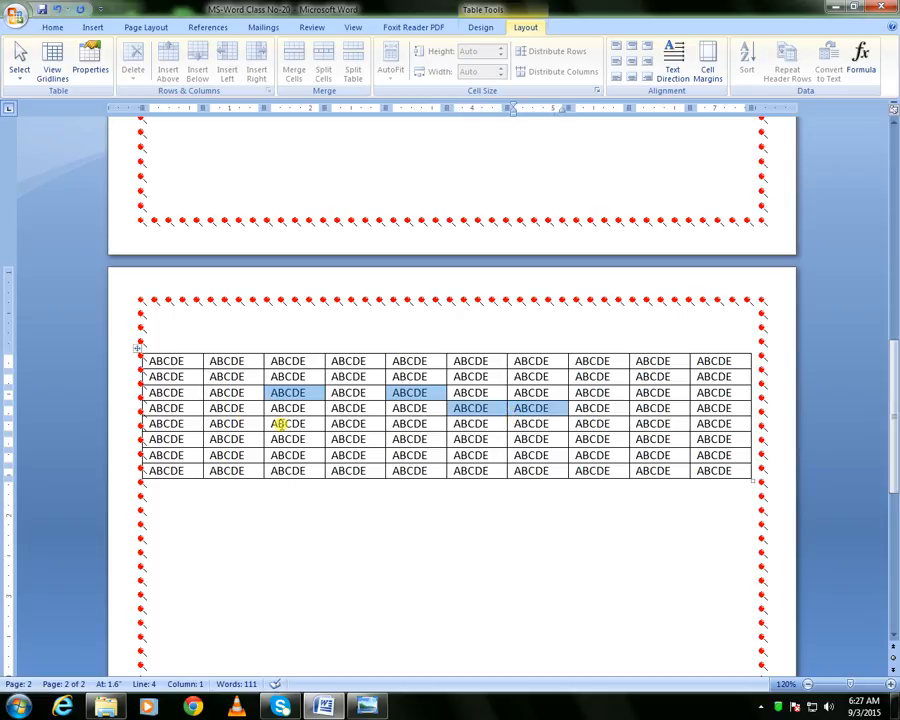
- Add row five's third cell, row seven's fourth and seventh cells, row three's ninth cell and row one's eighth cell to the selection
left_click(279, 423, "ctrl")
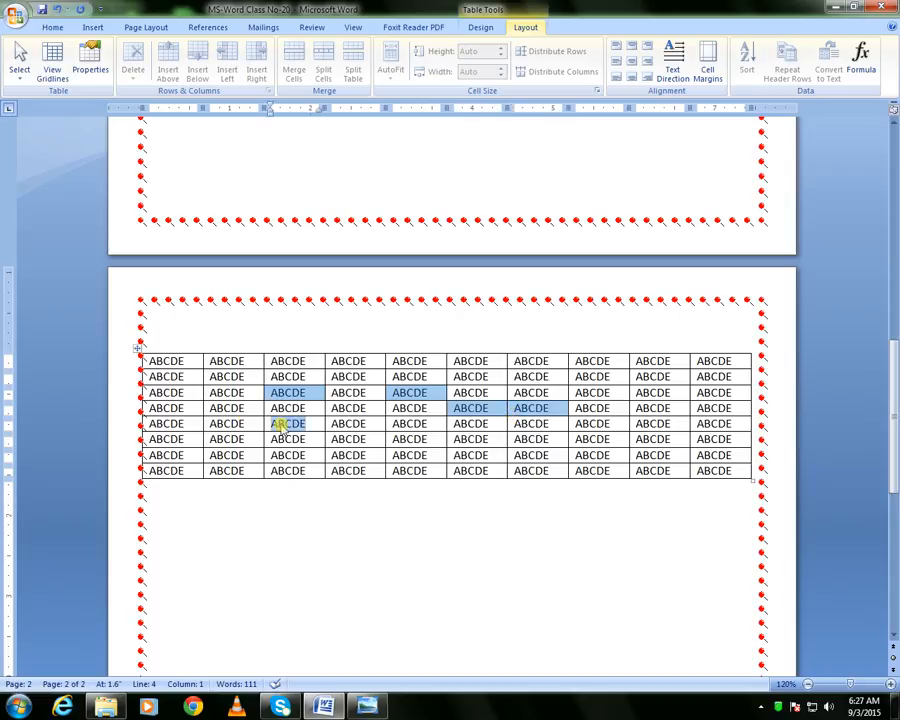
left_click(369, 455, "ctrl")
left_click(534, 455, "ctrl")
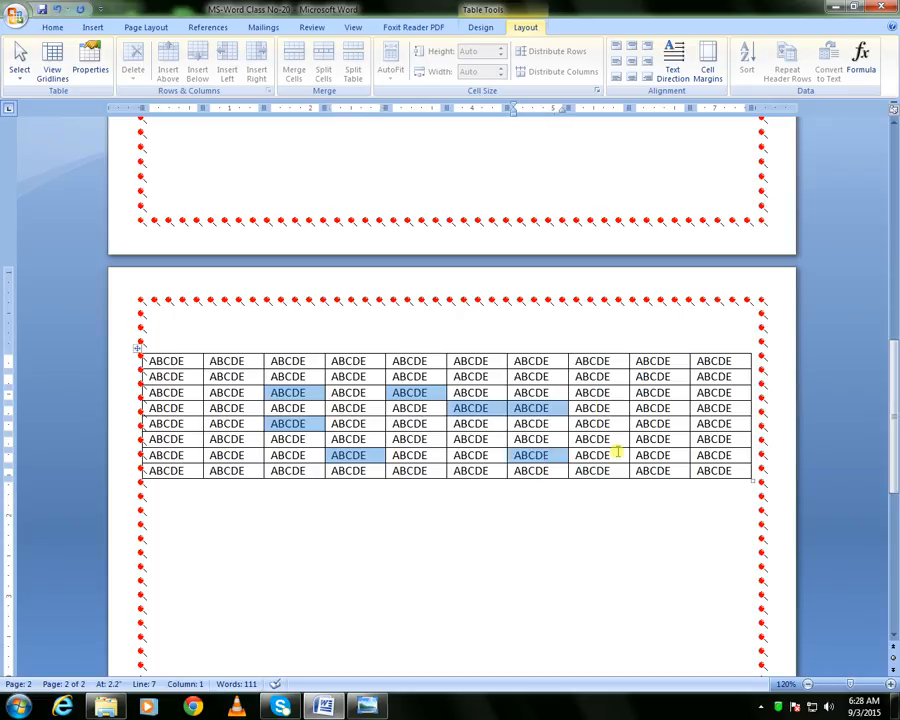
left_click(660, 390, "ctrl")
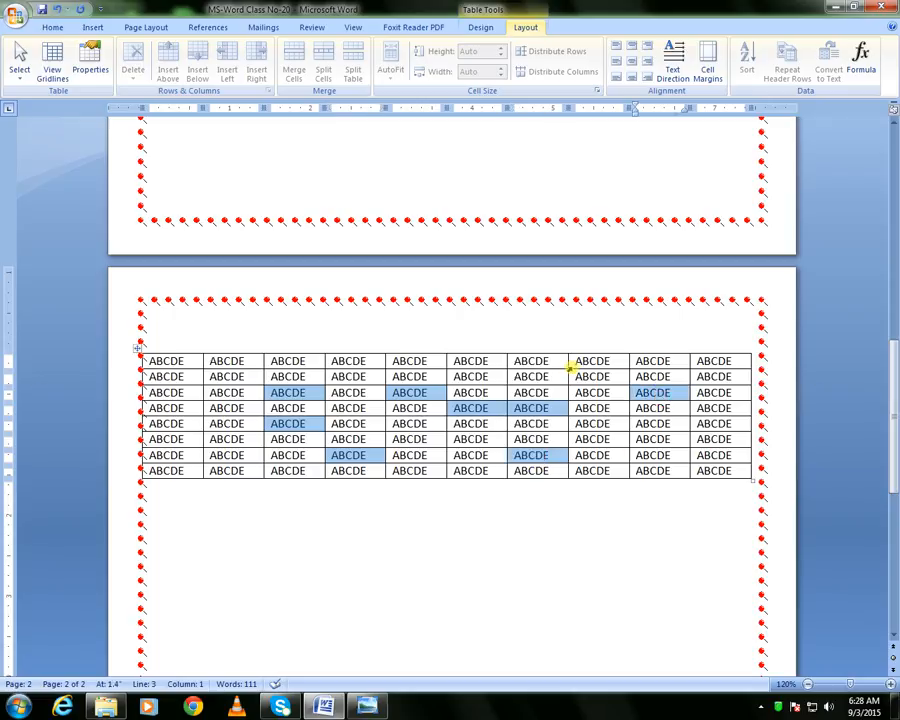
left_click(575, 362, "ctrl")
- View the keyboard picture in Windows Photo Viewer again, return to the Word document and clear the multi-cell selection
key("alt+Tab")
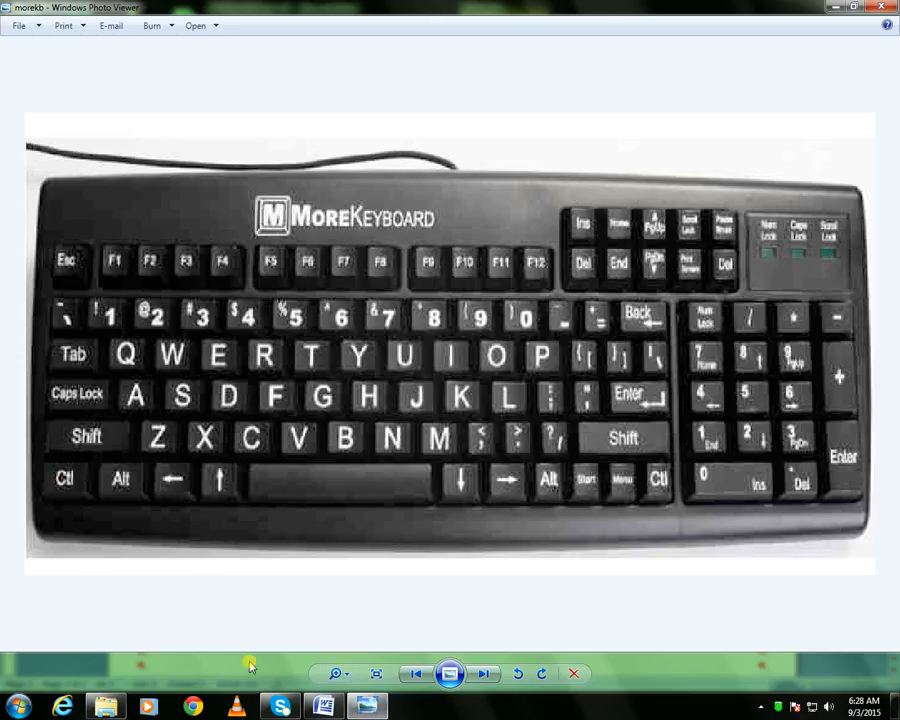
key("alt+Tab")
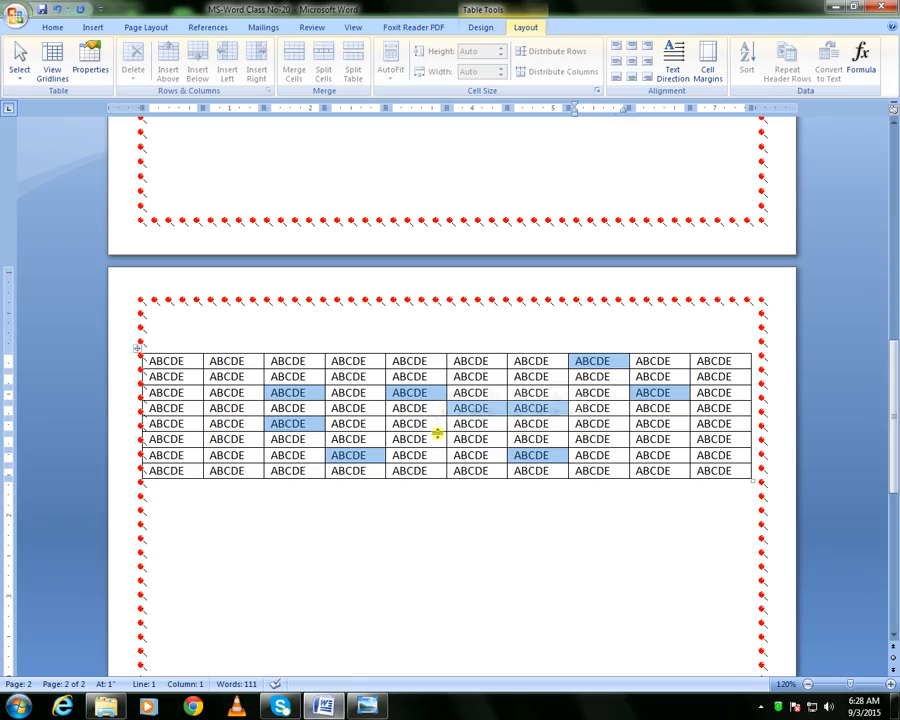
left_click(421, 425)
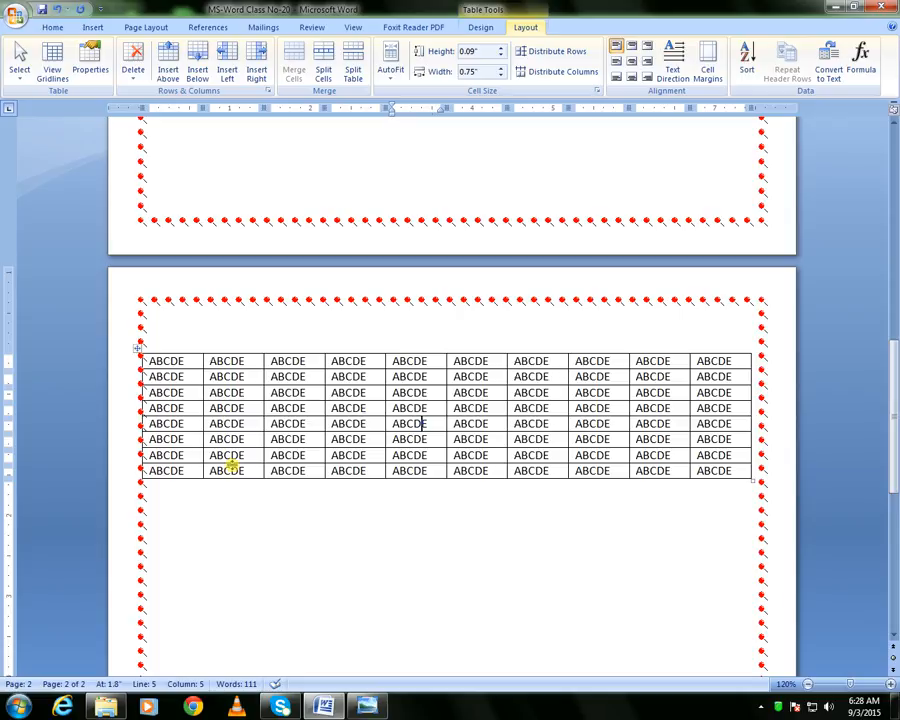
- Select the table's first through eighth columns directly, one at a time
left_click(169, 326)
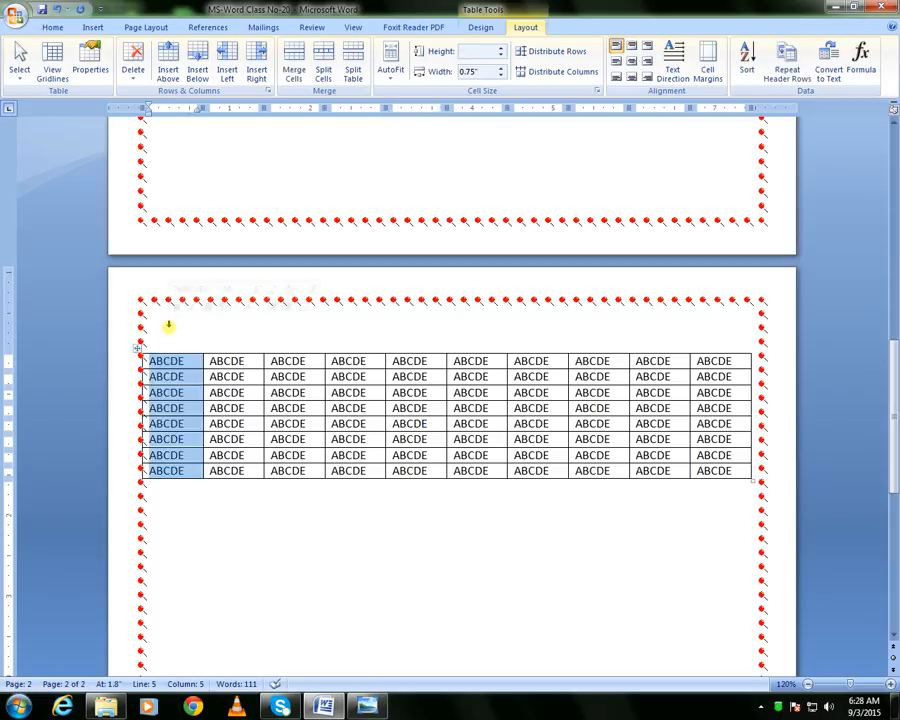
left_click(258, 323)
left_click(306, 332)
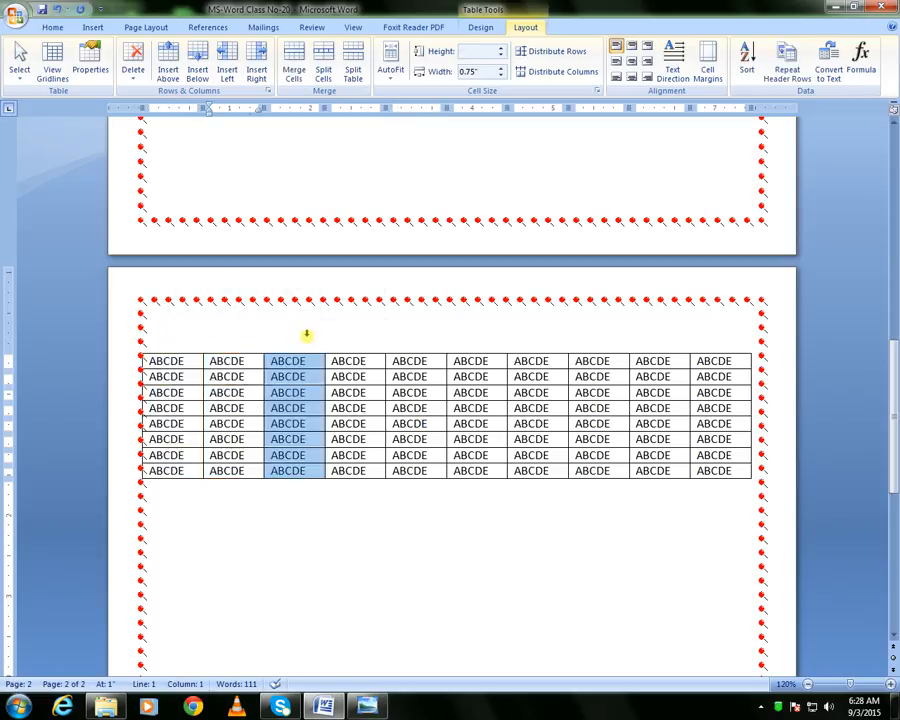
left_click(369, 343)
left_click(412, 334)
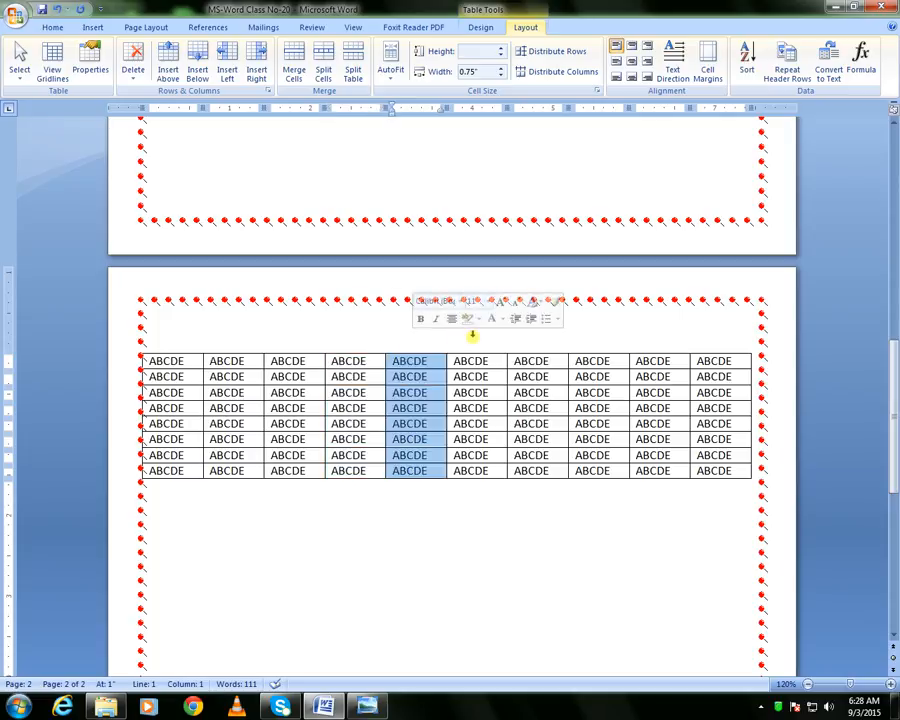
left_click(478, 334)
left_click(534, 337)
left_click(585, 335)
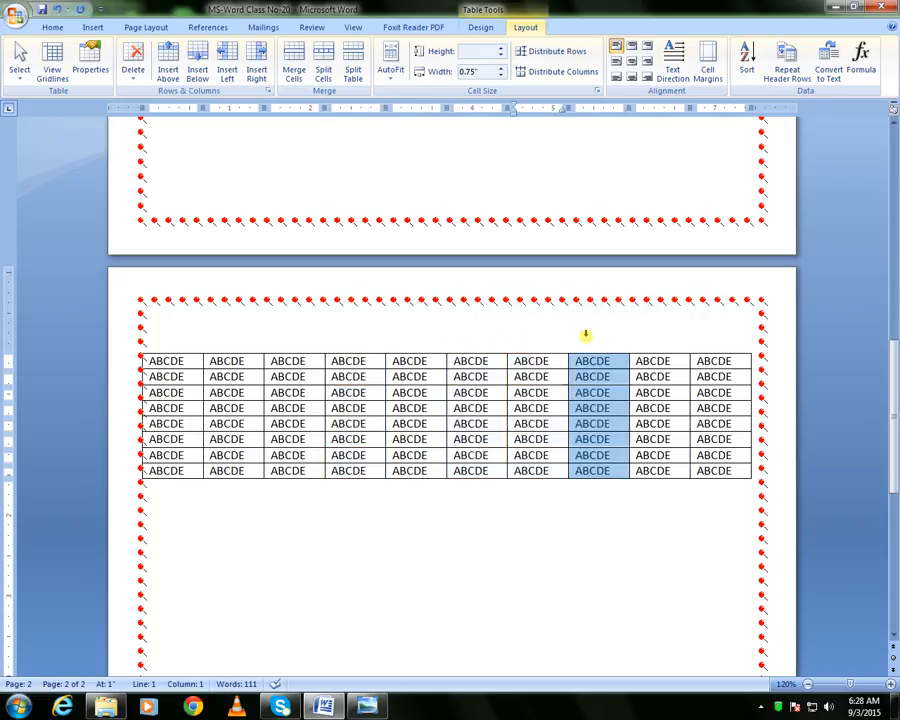
- Select the table's sixth, fifth, fourth, third and second columns directly, one at a time in that order
left_click(490, 320)
left_click(390, 322)
left_click(354, 333)
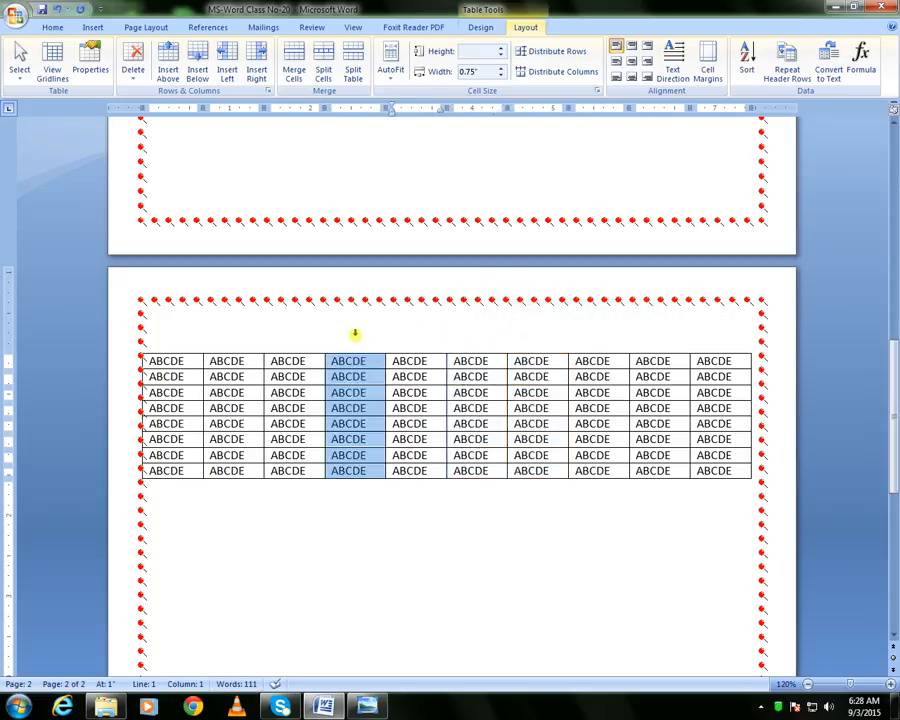
left_click(287, 339)
left_click(213, 341)
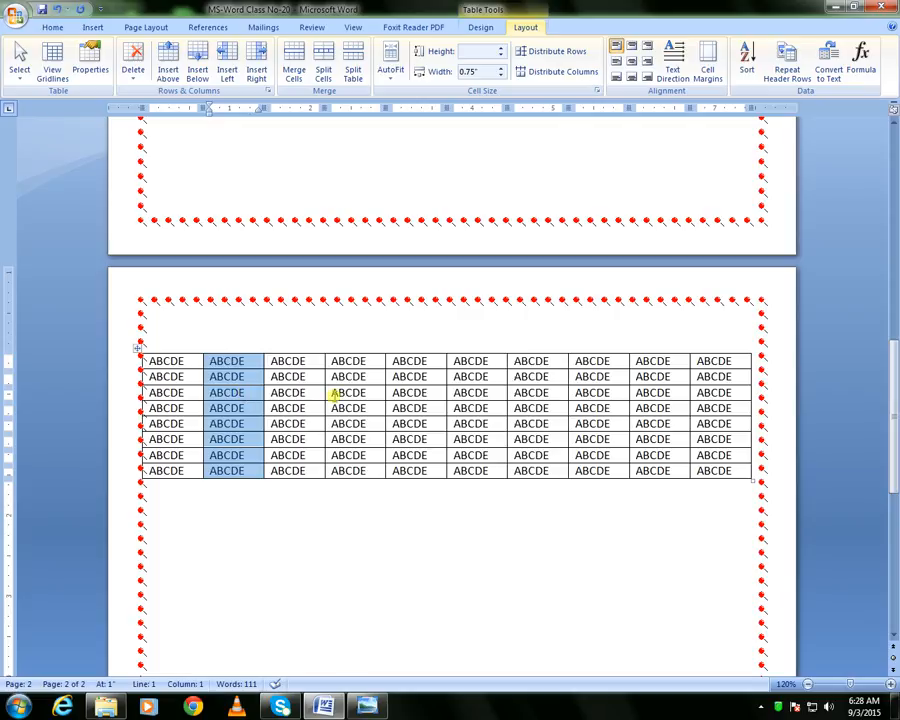
- Select the table's third column with the Select Column command, starting from its third-row cell
left_click(311, 393)
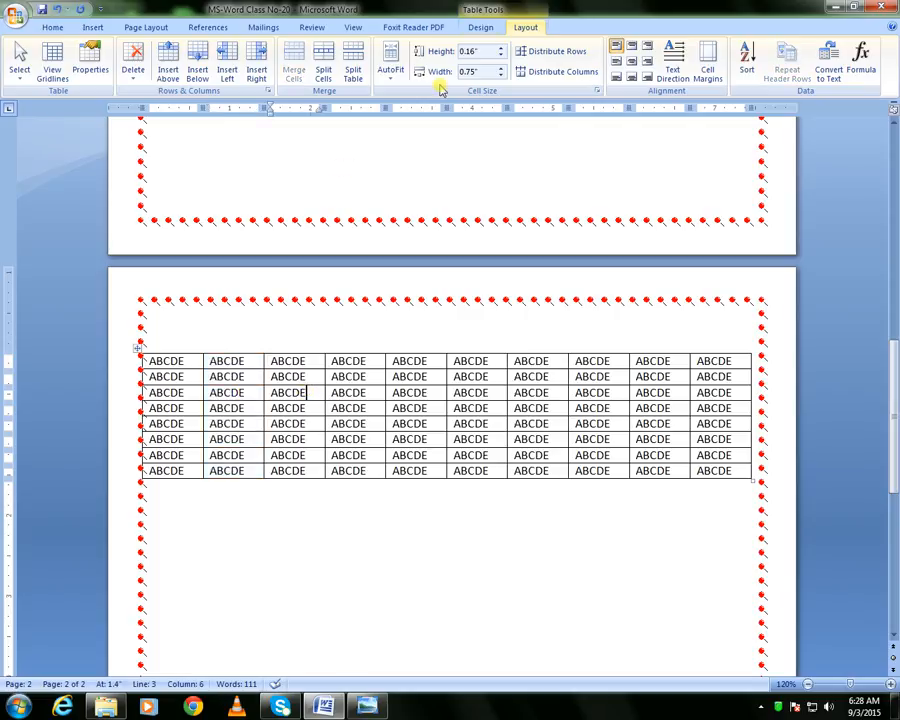
left_click(19, 64)
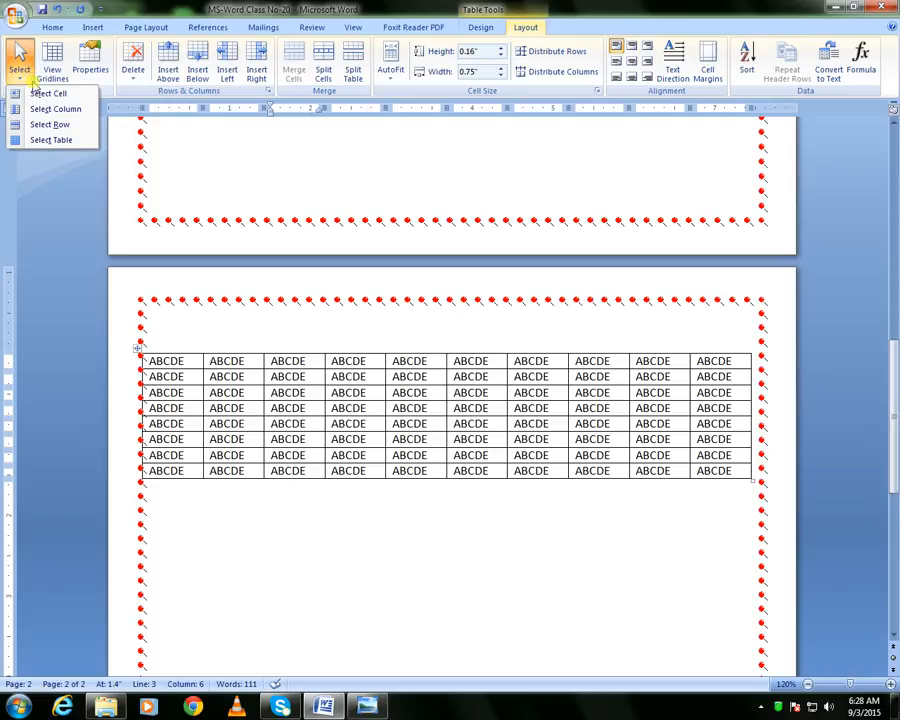
left_click(64, 116)
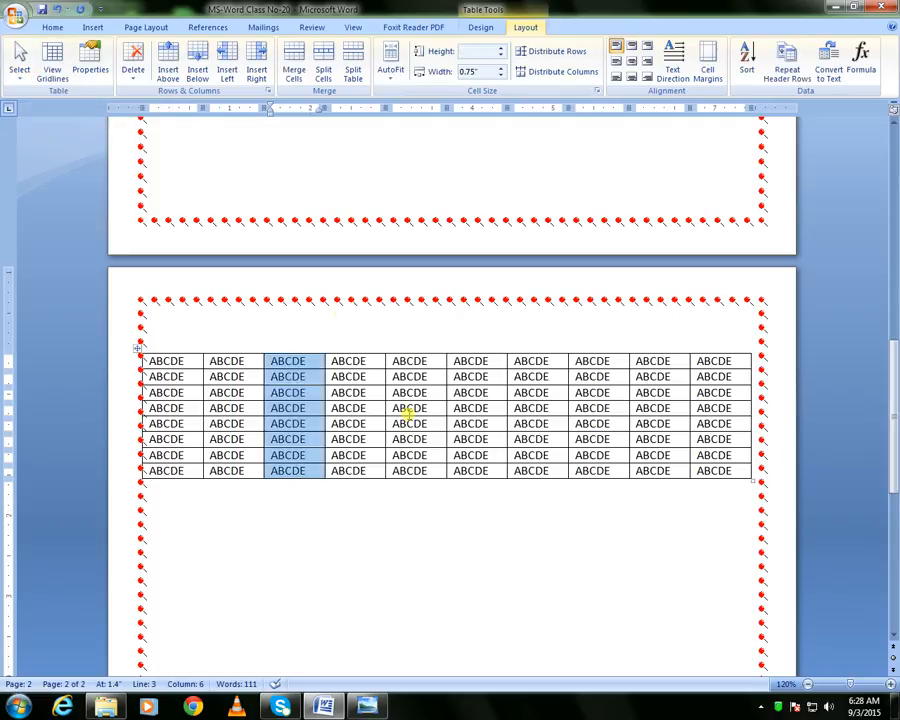
- Select the table's fifth column with the Select Column command, starting from its fourth-row cell
left_click(412, 408)
left_click(19, 64)
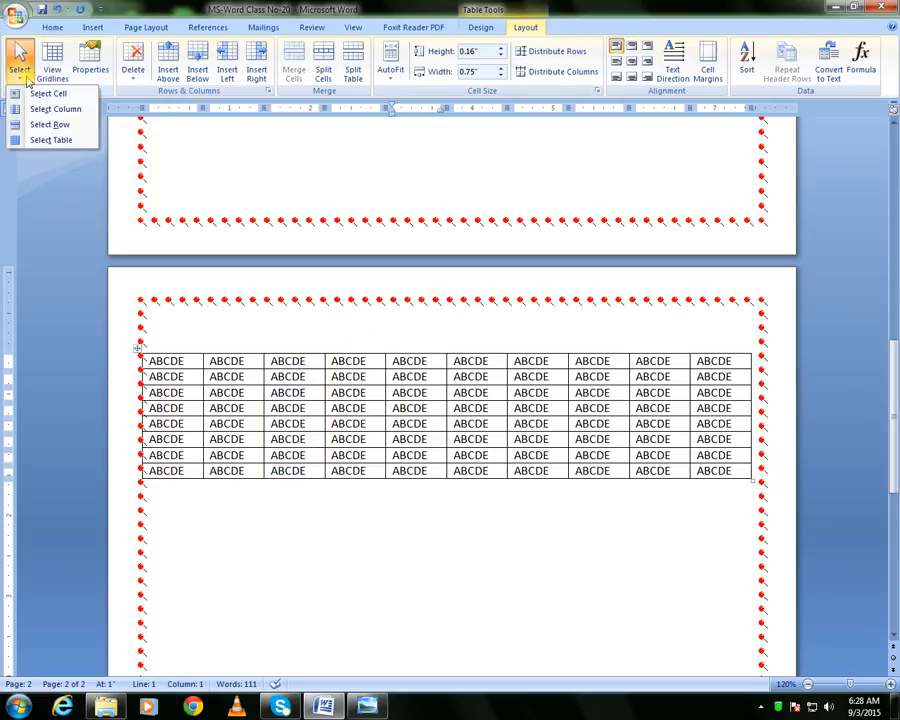
left_click(62, 112)
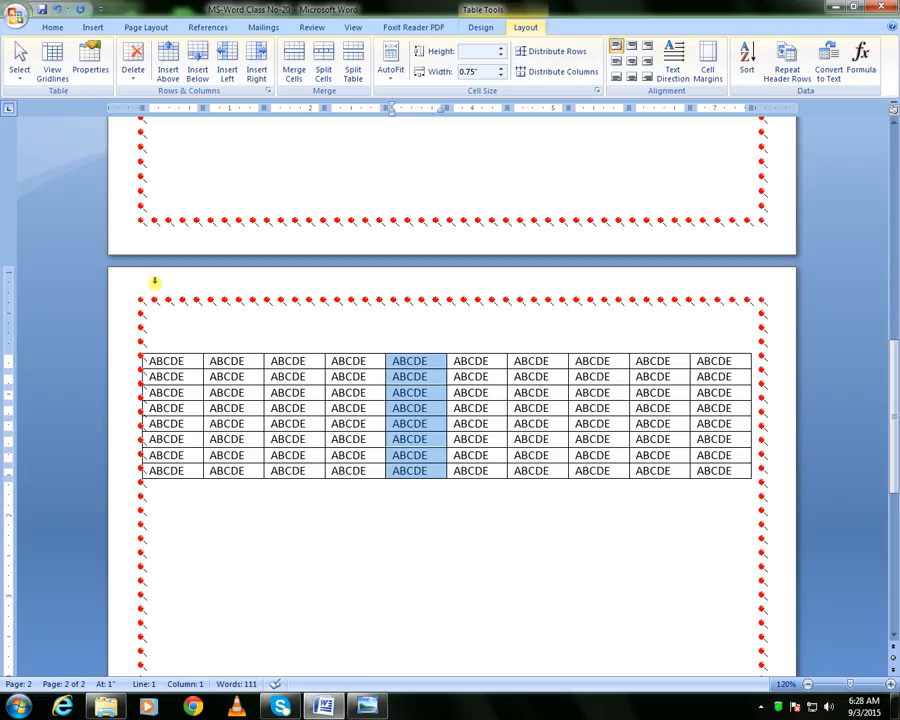
- Dismiss the Windows colour-scheme prompt and select the table's first column by extending the selection downward from its top cell
left_click(195, 363)
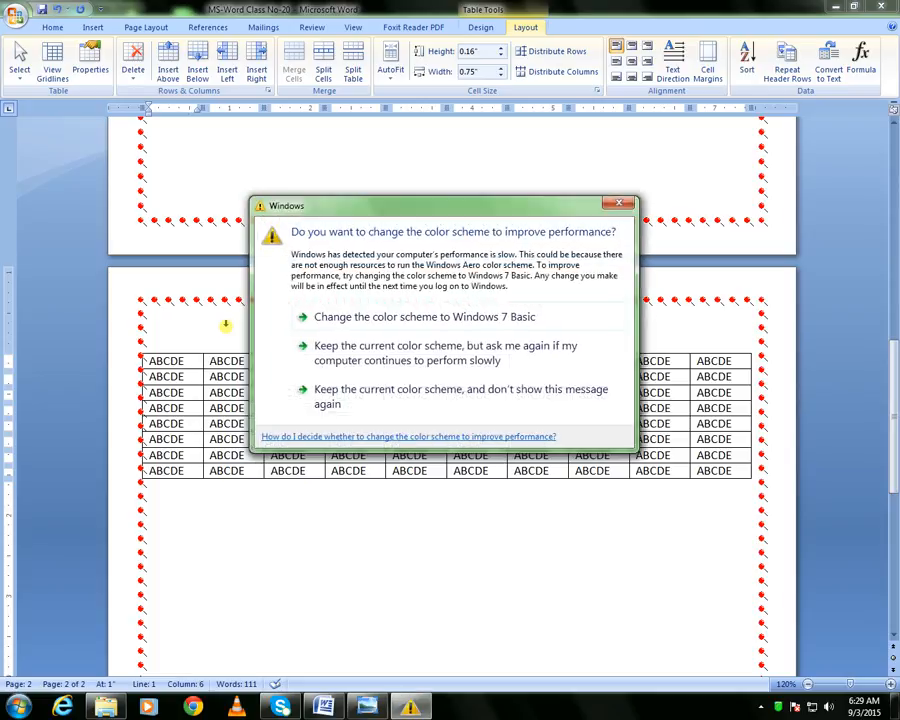
left_click(619, 204)
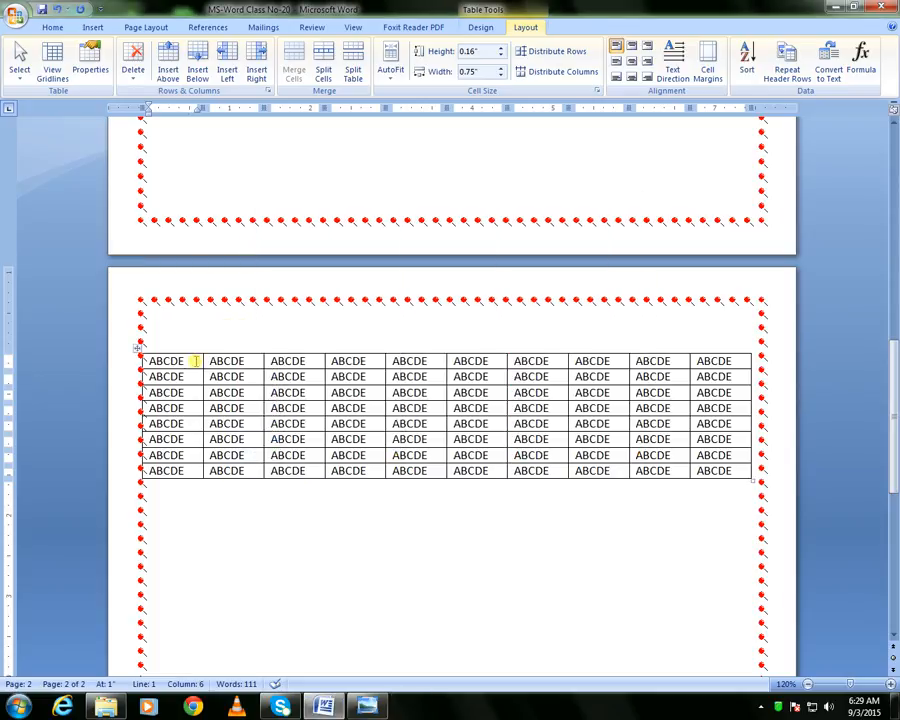
key("shift+Down")
key("shift+Down")
key("shift+Down")
key("shift+Down")
key("shift+Down")
key("shift+Down")
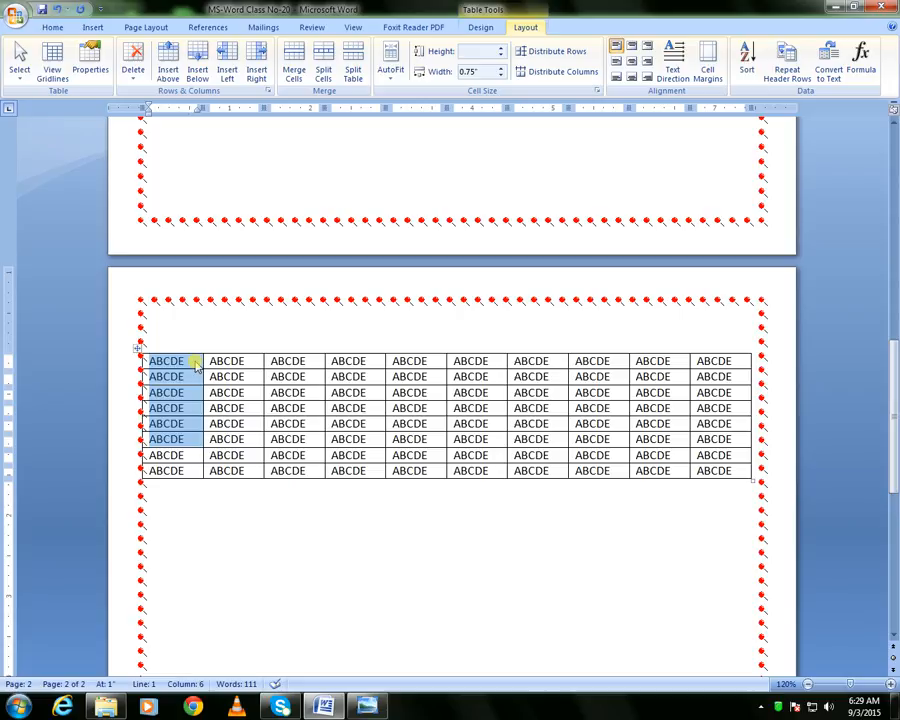
key("shift+Down")
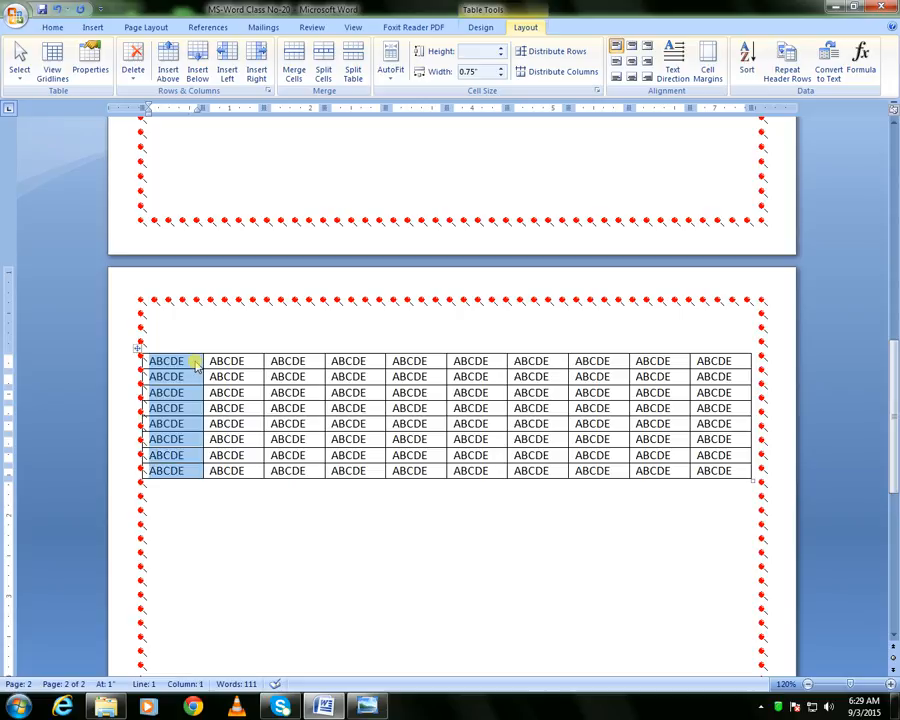
- Select the table's third column by extending the selection from its top cell down to the last row
left_click(312, 362)
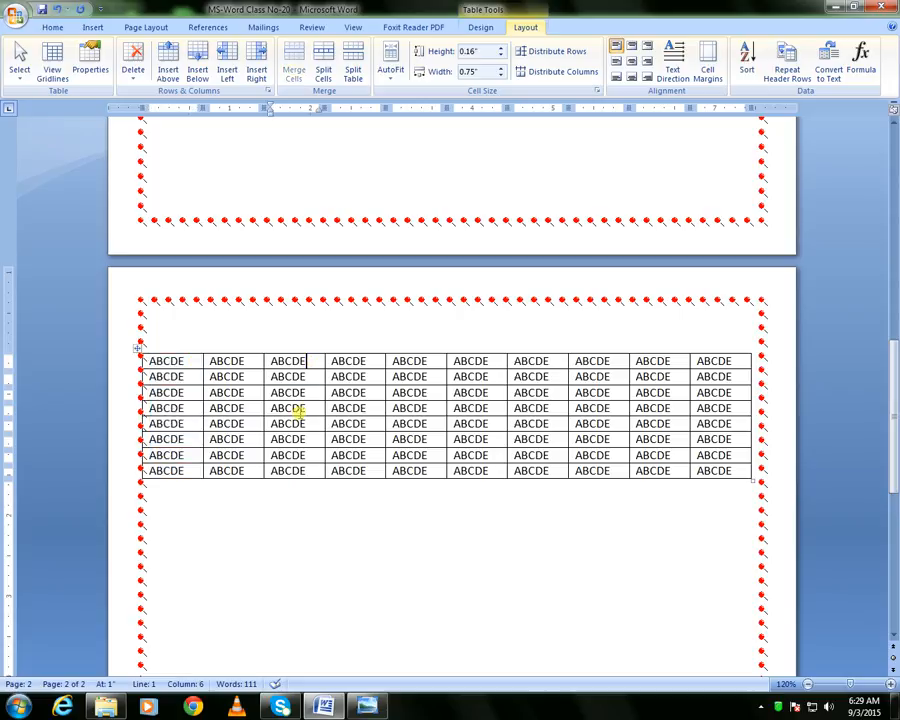
key("shift+Down")
key("shift+Down")
key("shift+Down")
key("shift+Down")
key("shift+Down")
key("shift+Down")
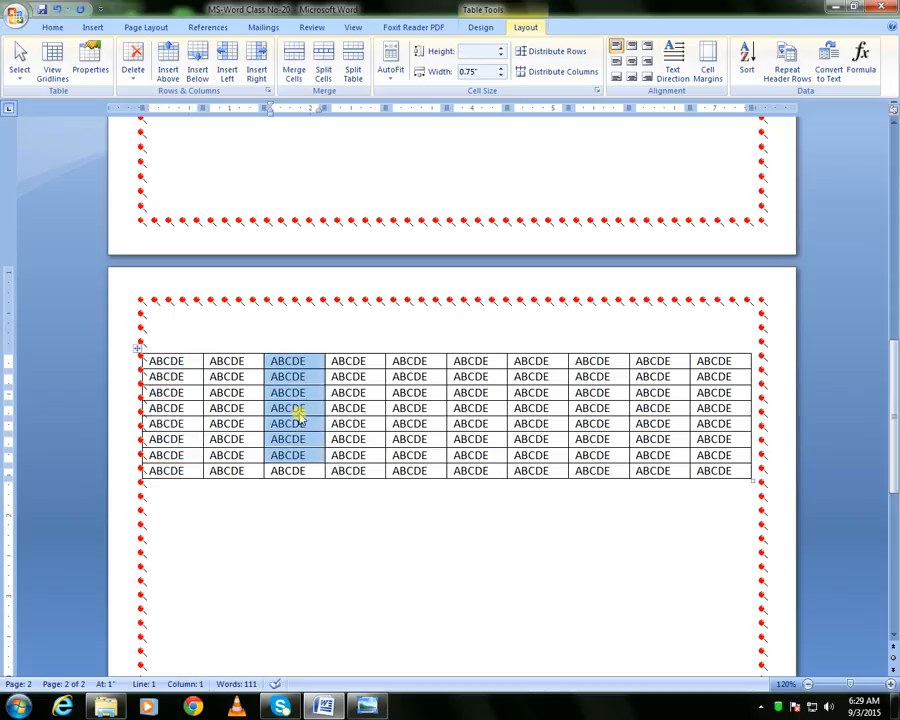
key("shift+Down")
- Select the table's fourth column by extending the selection from its top cell down to the last row
left_click(358, 364)
key("shift+Down")
key("shift+Down")
key("shift+Down")
key("shift+Down")
key("shift+Down")
key("shift+Down")
key("shift+Down")
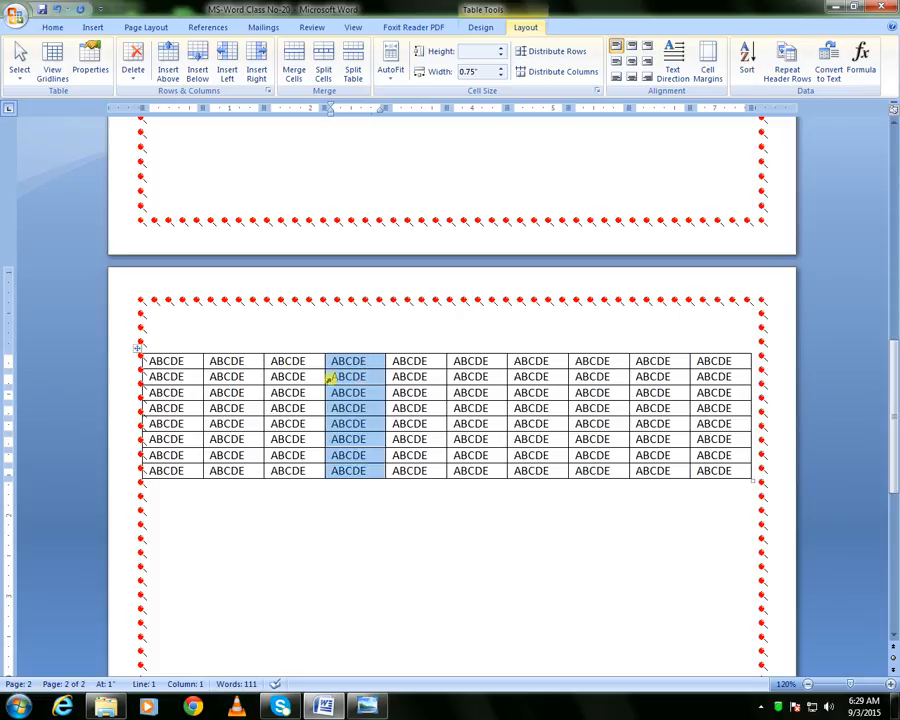
- Select the table's first column directly, sweep across to select the first seven columns together, and clear the selection
left_click(292, 346)
left_click(212, 408)
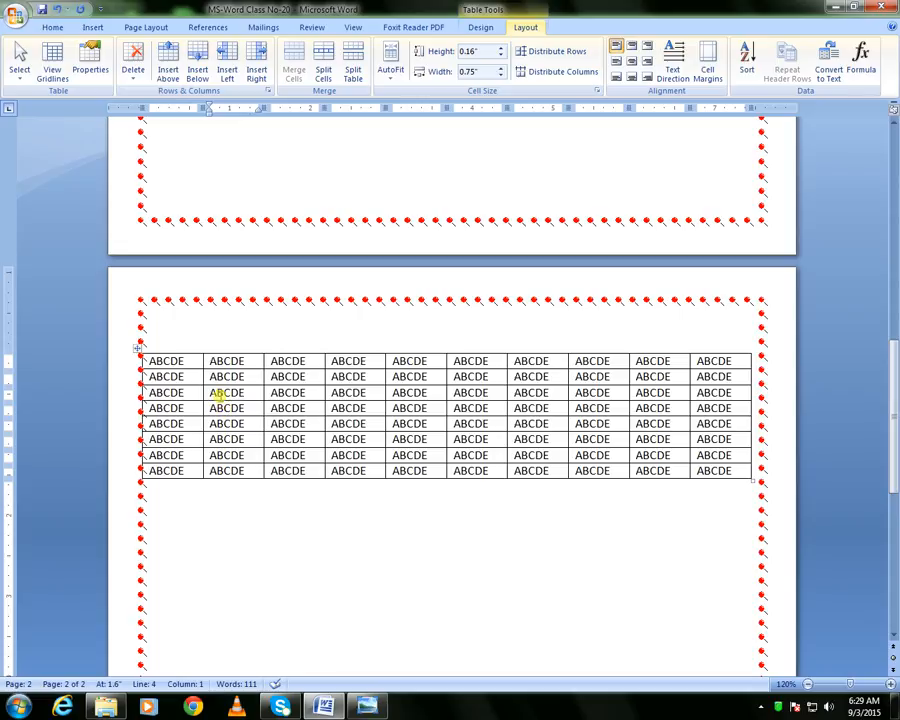
left_click(169, 330)
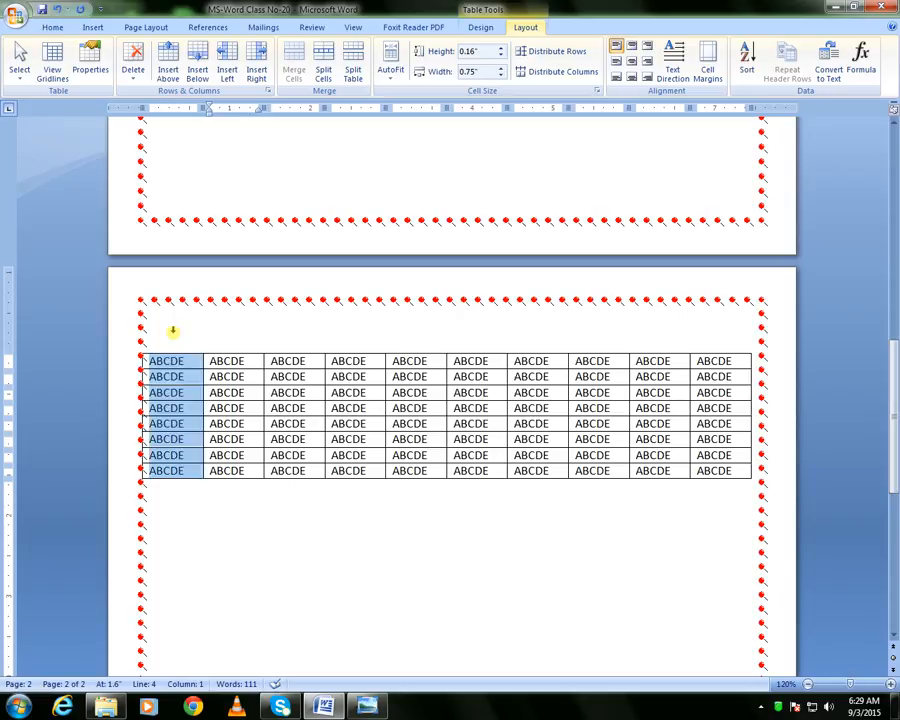
left_click_drag(190, 337, 504, 334)
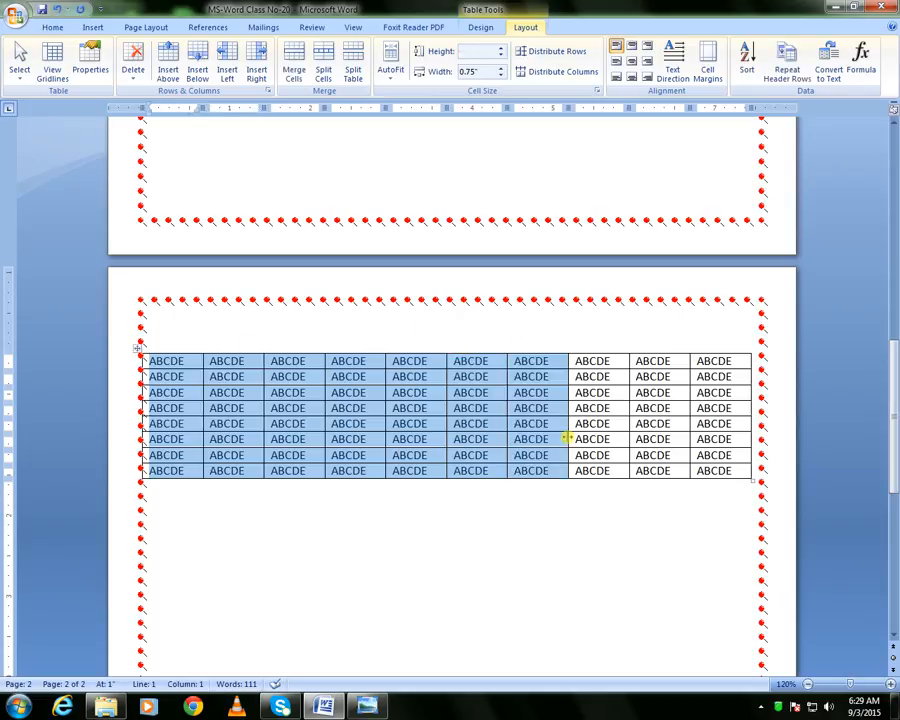
left_click(595, 424)
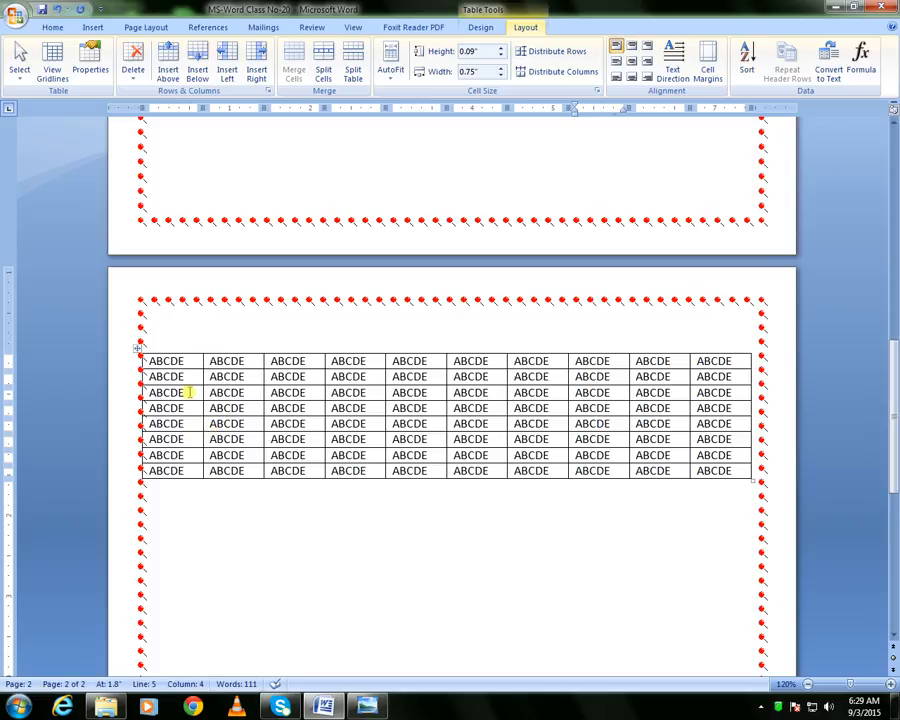
- Select the whole first column again by extending from its top cell down to the last row
left_click(185, 361)
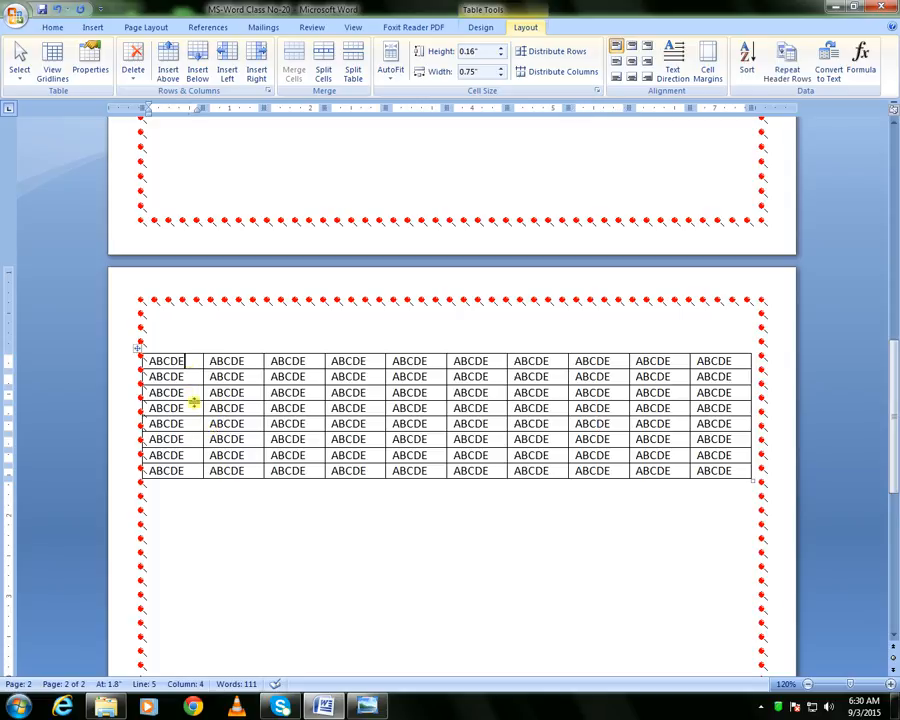
key("shift+Down")
key("shift+Down")
key("shift+Down")
key("shift+Down")
key("shift+Down")
key("shift+Down")
key("shift+Down")
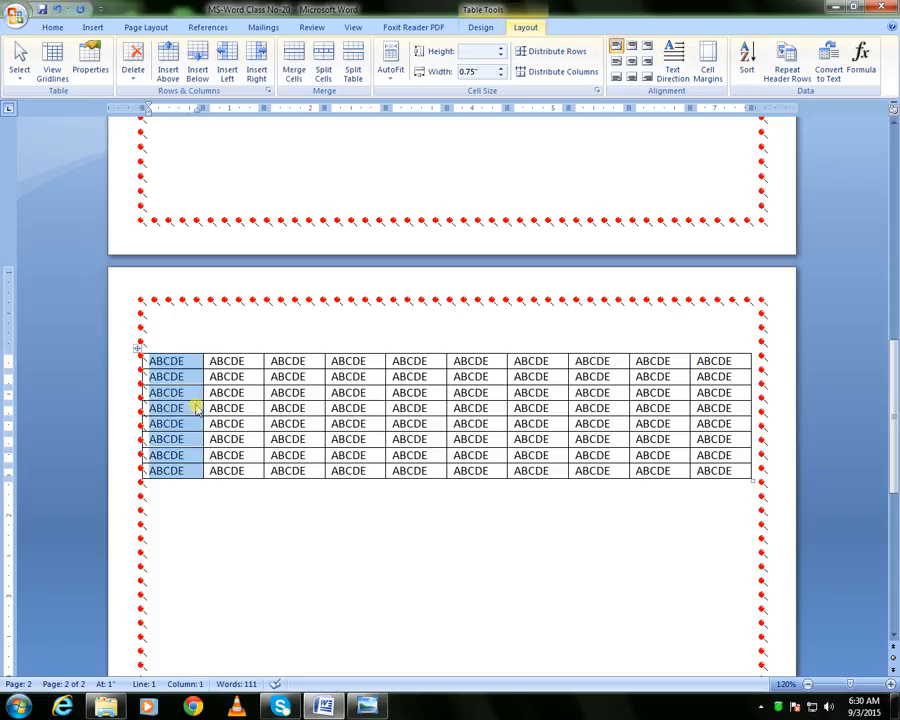
- Extend the first-column selection one column at a time to cover the first seven columns
key("shift+Right")
key("shift+Right")
key("shift+Right")
key("shift+Right")
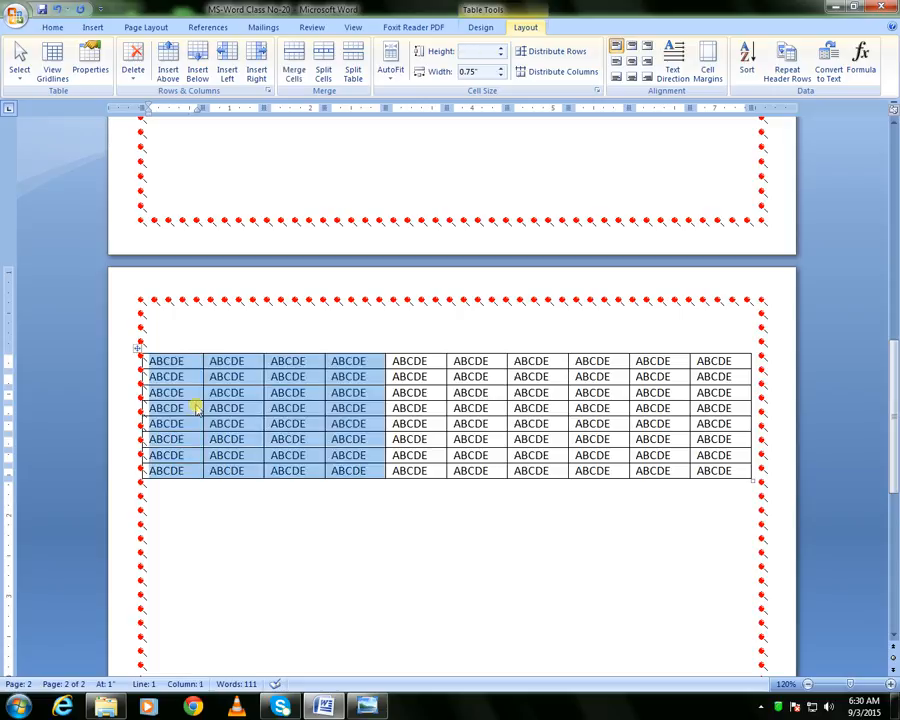
key("shift+Right")
key("shift+Right")
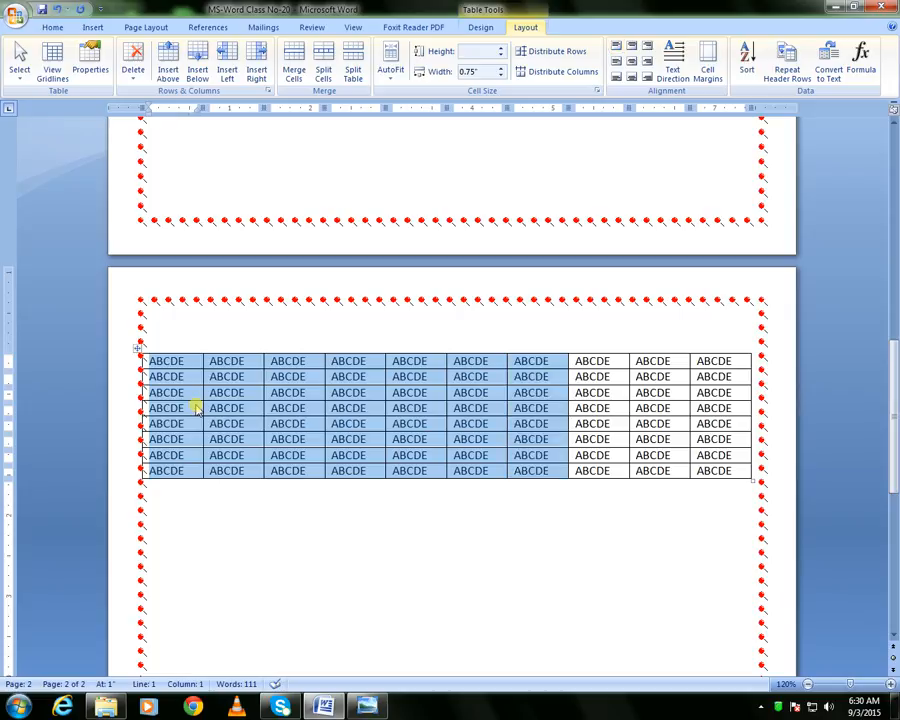
- Select the table's third column directly, then clear the selection
left_click(322, 327)
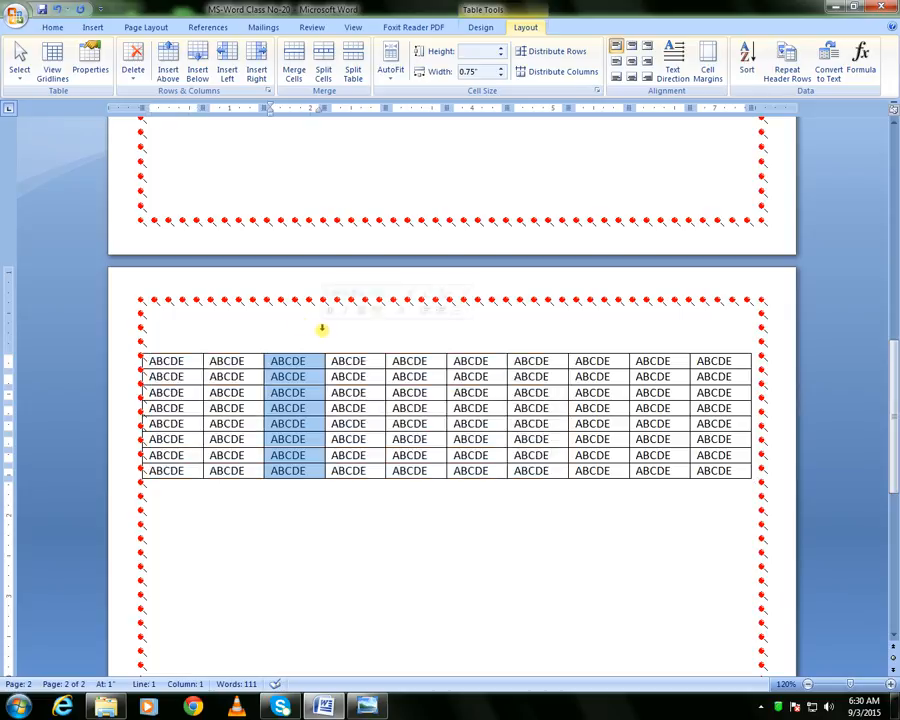
left_click(628, 205)
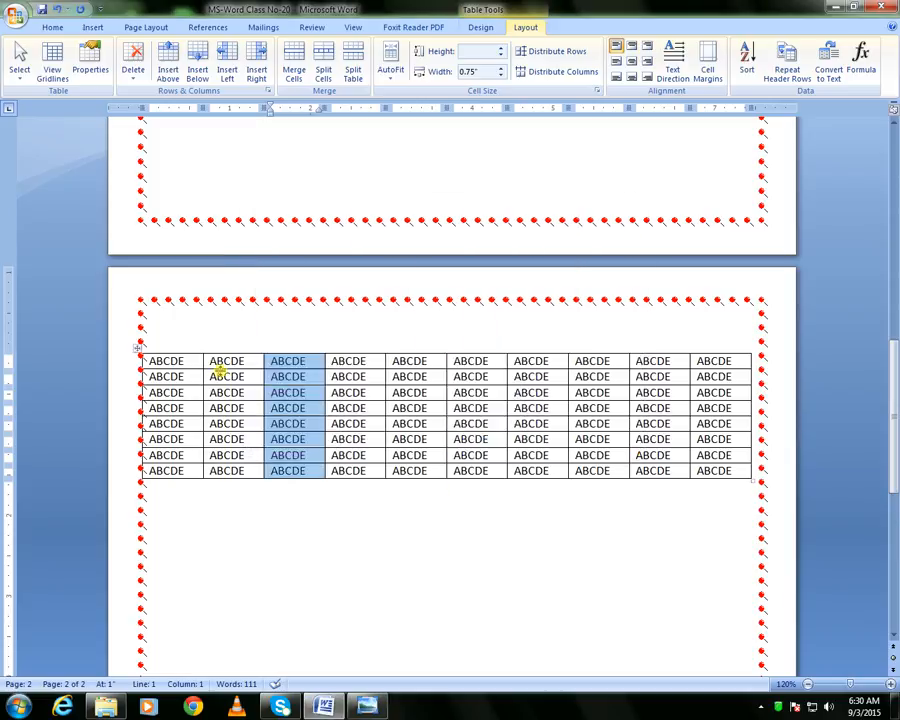
left_click(240, 405)
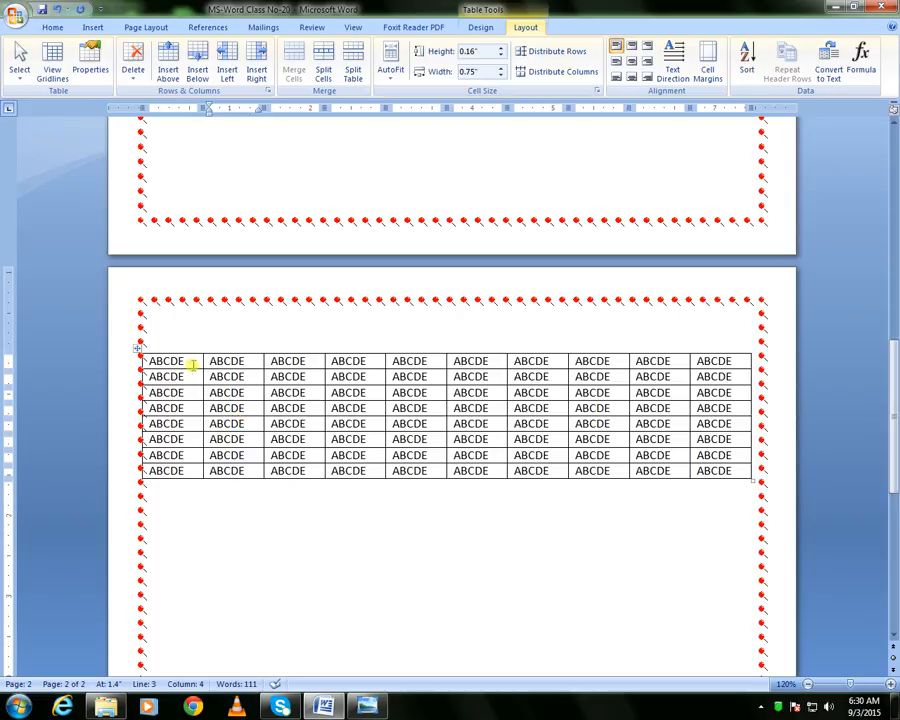
- Select the first, second and third columns one at a time by sweeping through their cells from top to bottom, undoing any accidental table change
left_click_drag(187, 357, 187, 469)
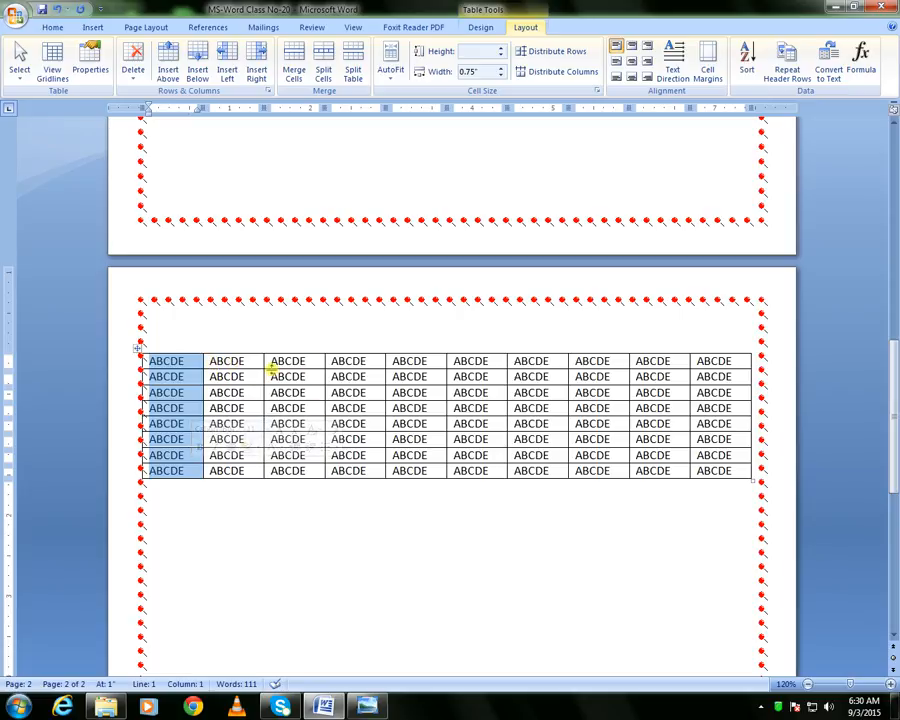
left_click(233, 364)
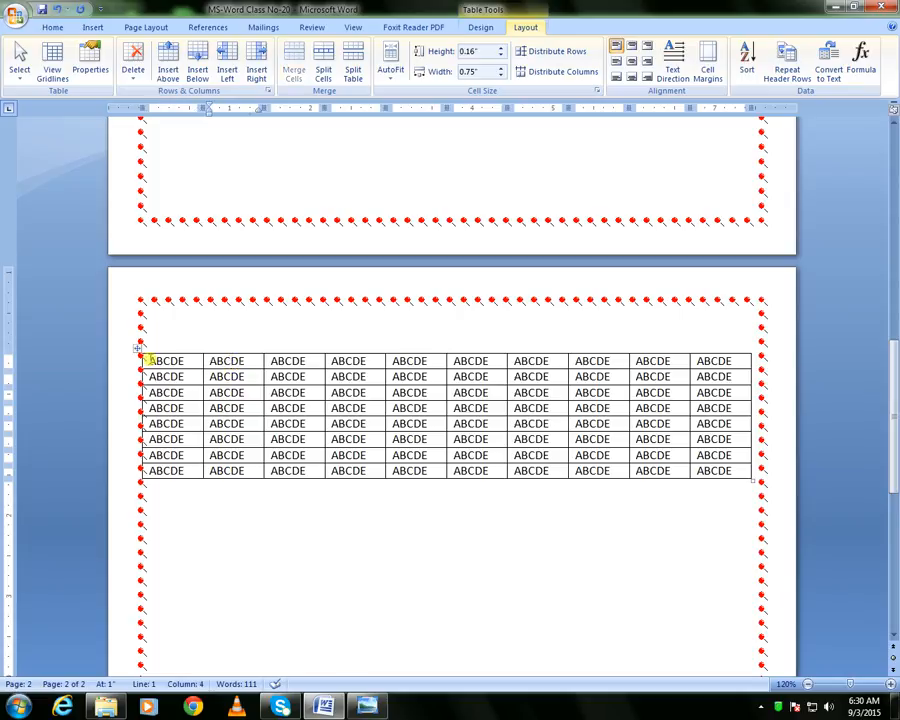
left_click_drag(156, 359, 189, 471)
left_click_drag(233, 354, 238, 440)
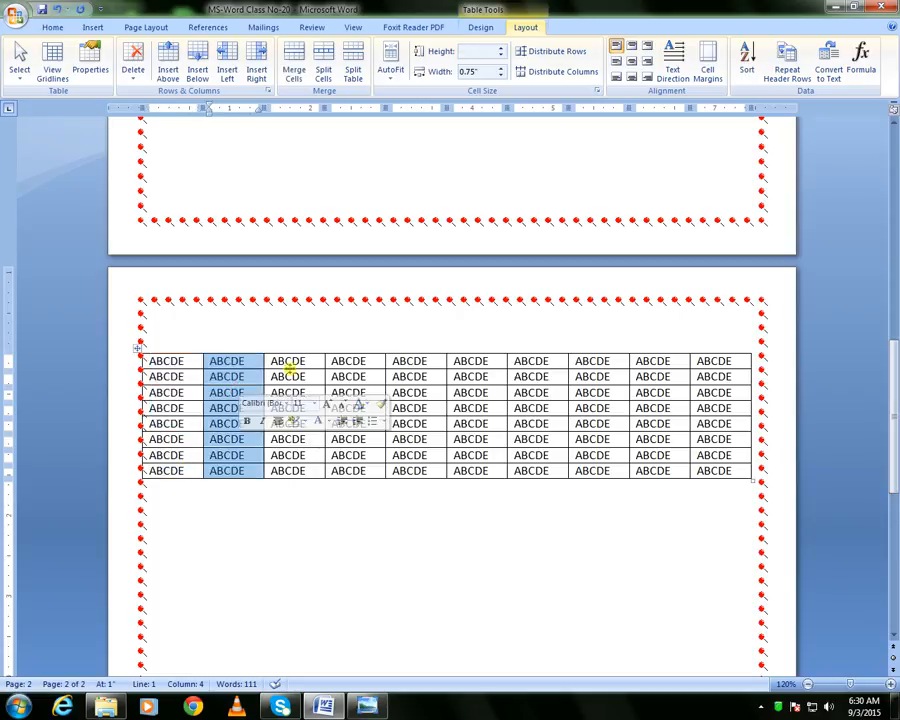
left_click_drag(291, 364, 297, 472)
left_click_drag(352, 368, 355, 466)
key("ctrl+z")
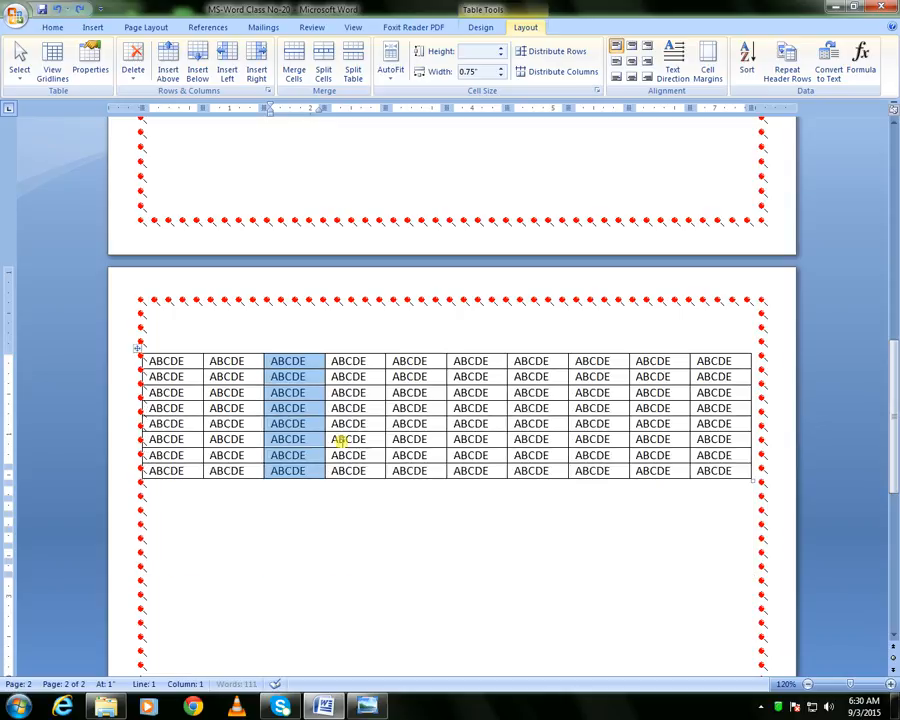
left_click(182, 375)
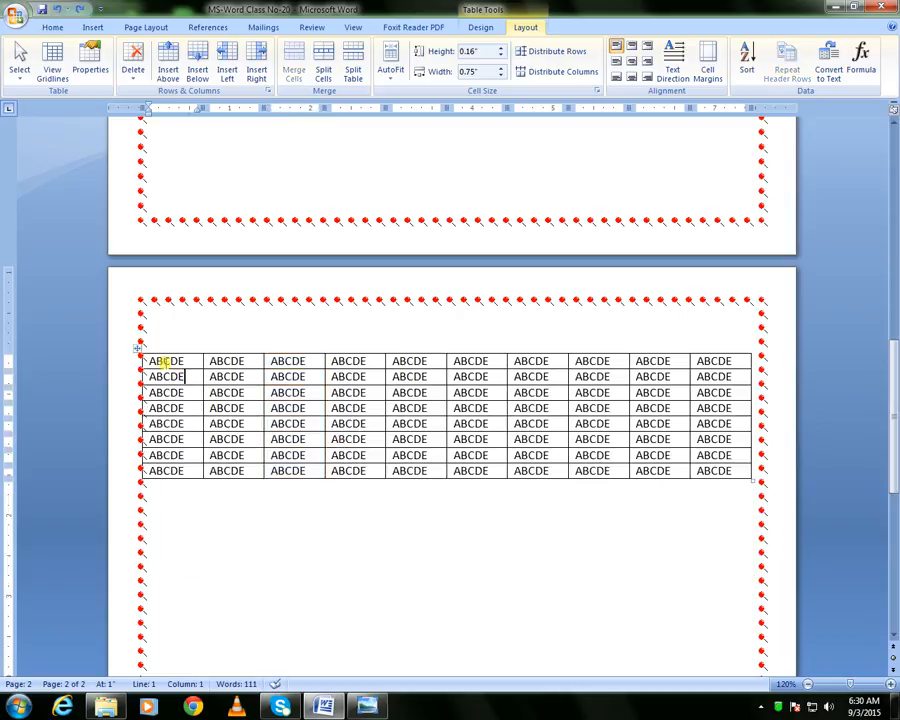
- Select the table's first two columns together by sweeping across them from above the table, then clear the selection
left_click(164, 334)
left_click_drag(164, 334, 232, 335)
left_click(284, 407)
- Select the first column from its top cell, extend the selection column by column through the seventh column, and clear it
left_click(162, 376)
left_click(183, 348, "shift")
left_click(183, 348)
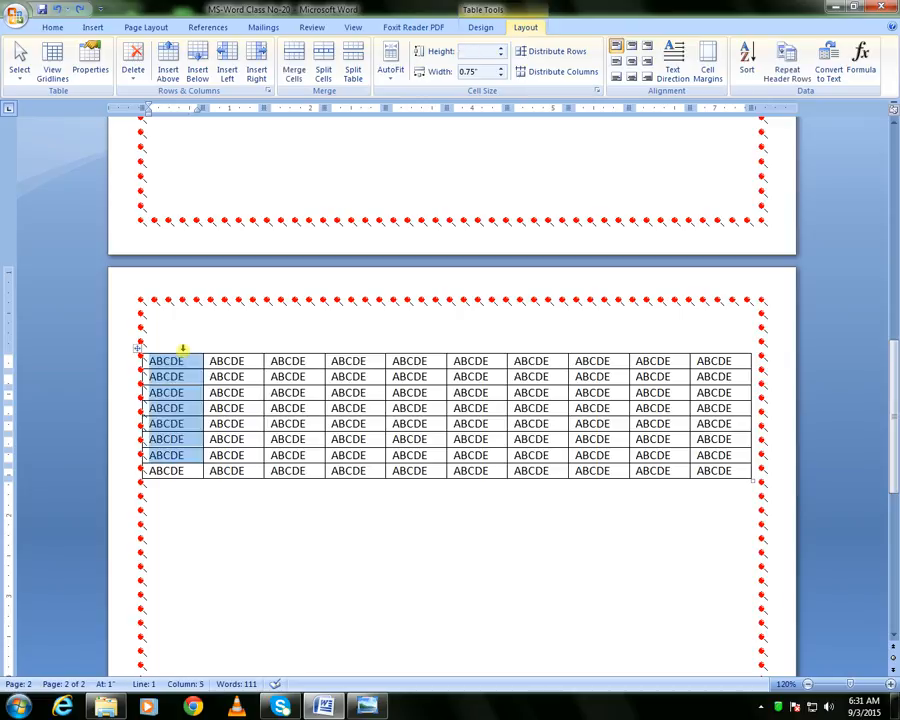
key("shift+Right")
key("shift+Right")
key("shift+Right")
key("shift+Right")
key("shift+Right")
key("shift+Right")
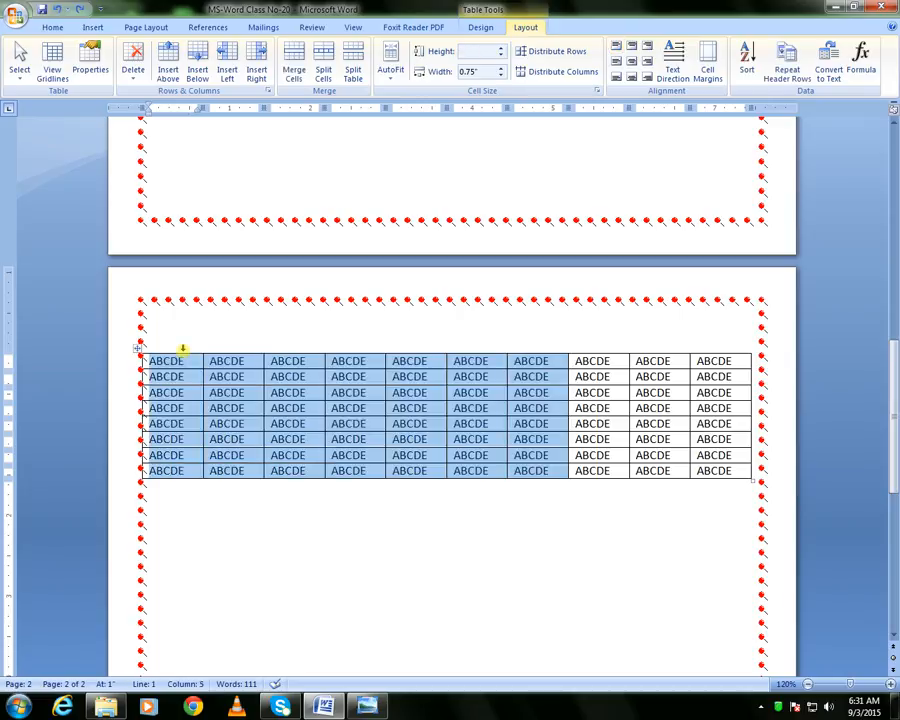
left_click(183, 345)
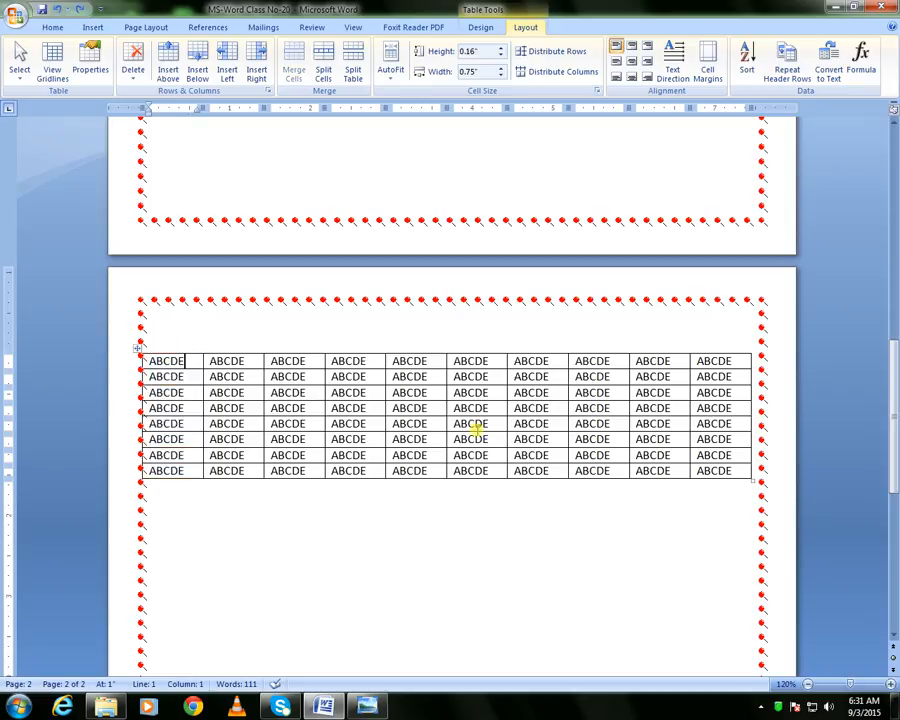
- Select the first column and resize the selection from the top-left cell to blocks of 2 rows by 7 columns and 4 rows by 4 and 5 columns
left_click_drag(186, 358, 187, 471)
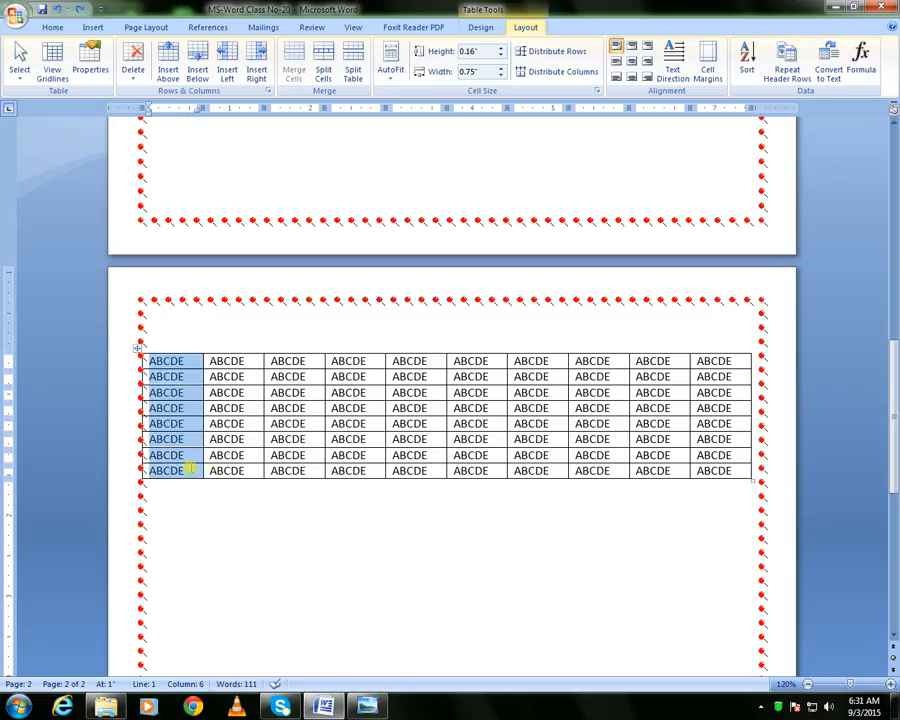
left_click(510, 379, "shift")
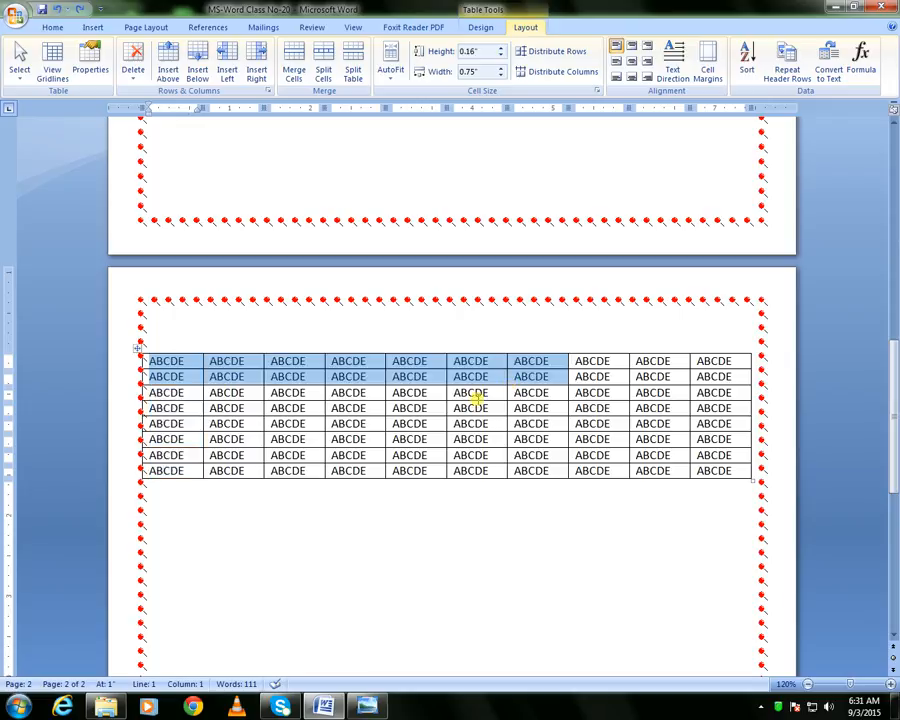
left_click_drag(170, 362, 182, 471)
left_click(362, 408, "shift")
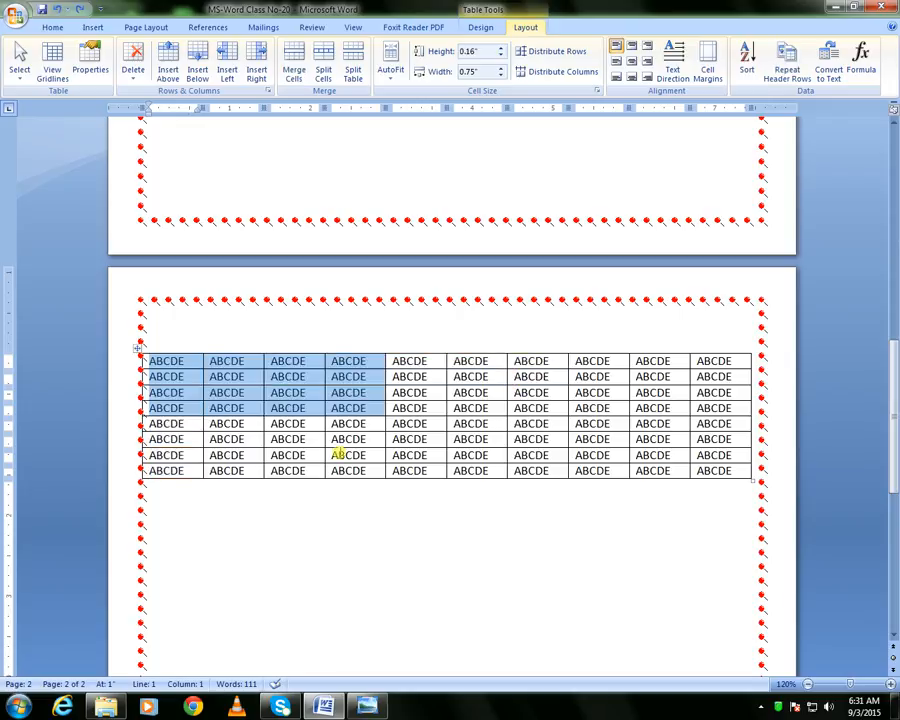
left_click(375, 477, "shift")
left_click(412, 412, "shift")
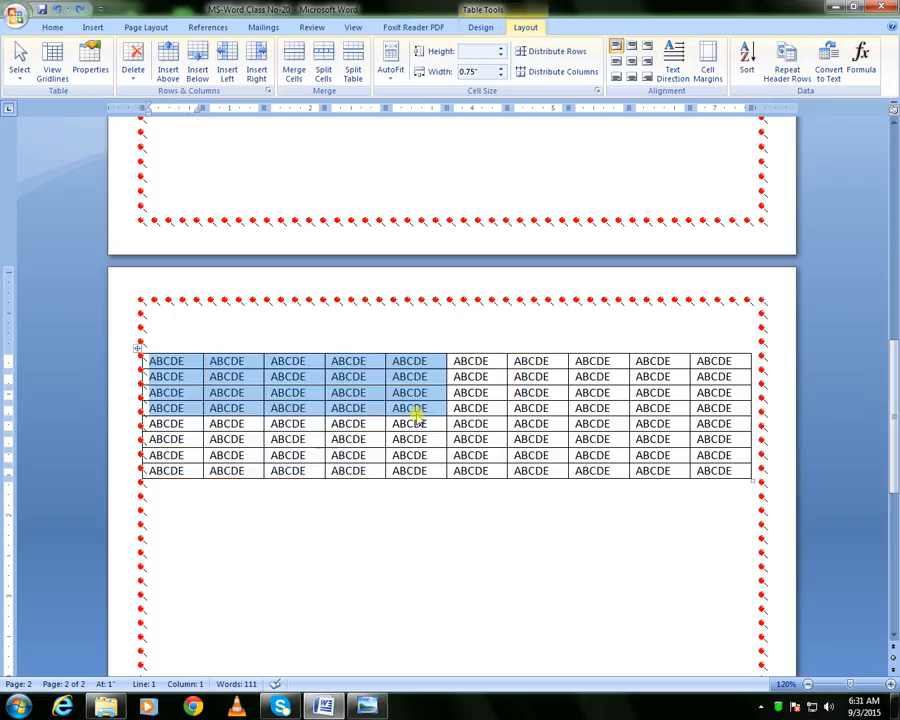
- Select the first column, extend the selection to the sixth column's bottom cell so six whole columns are covered, and clear it
left_click(180, 455)
left_click_drag(181, 364, 190, 469)
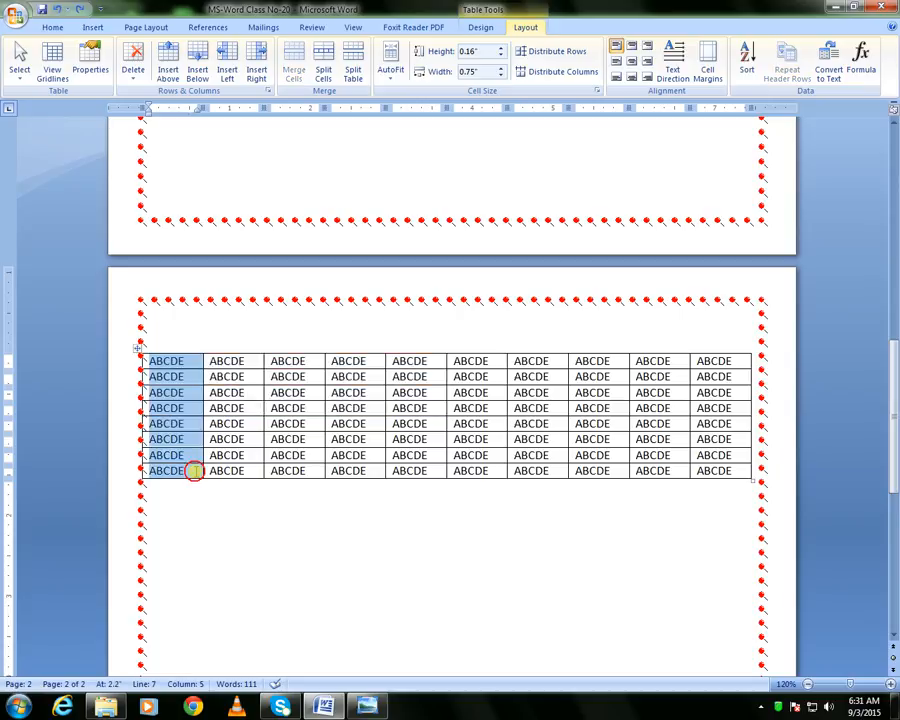
left_click(495, 469, "shift")
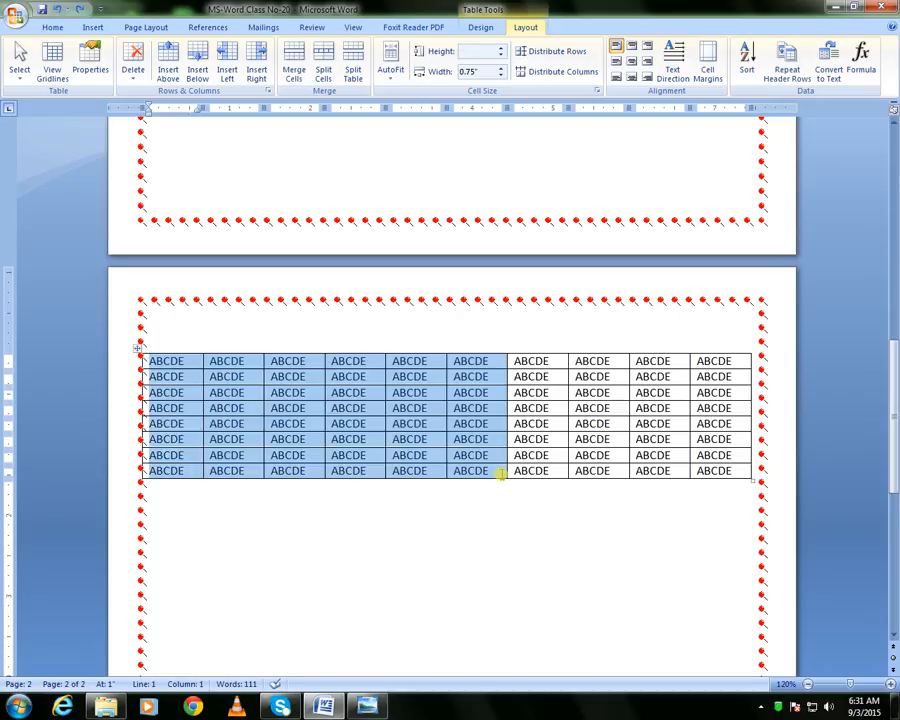
left_click(374, 514)
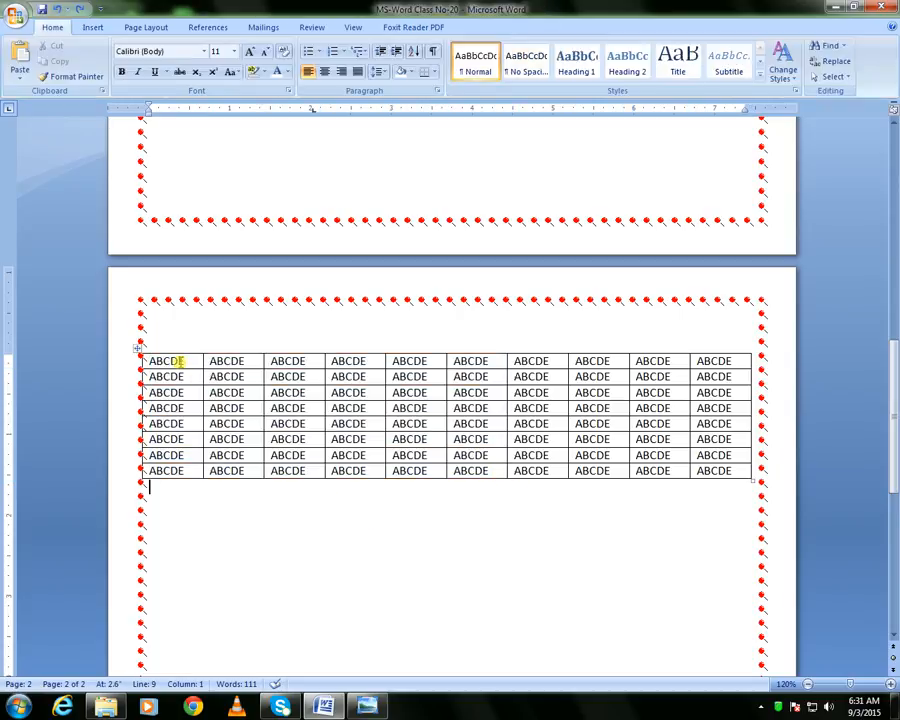
- Select the first column by sweeping from its top to its bottom cell, extend the selection through the fourth column, and clear it
left_click_drag(181, 361, 181, 470)
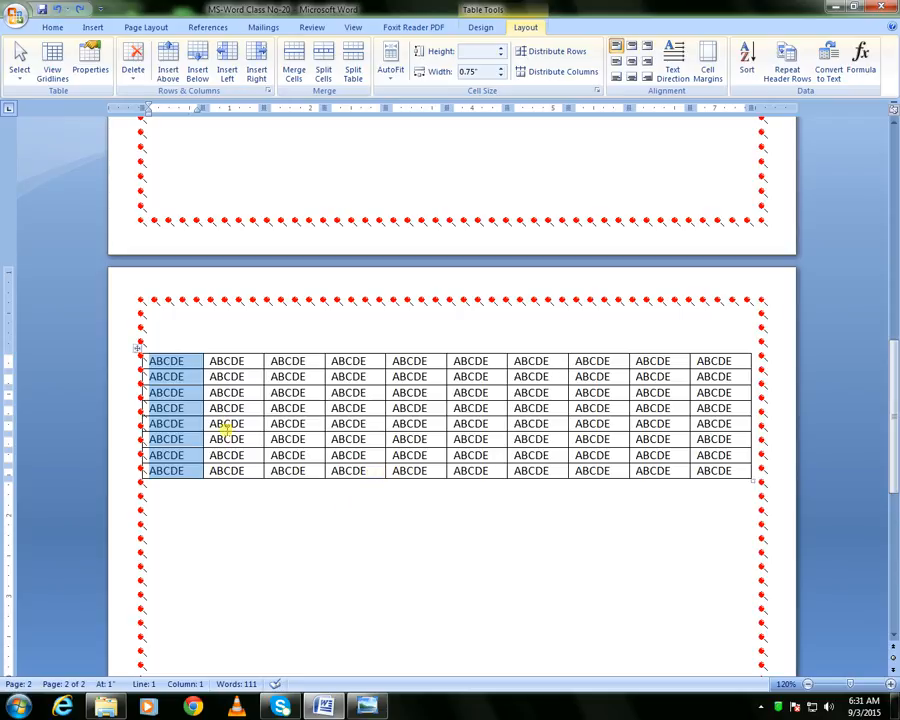
left_click(380, 471, "shift")
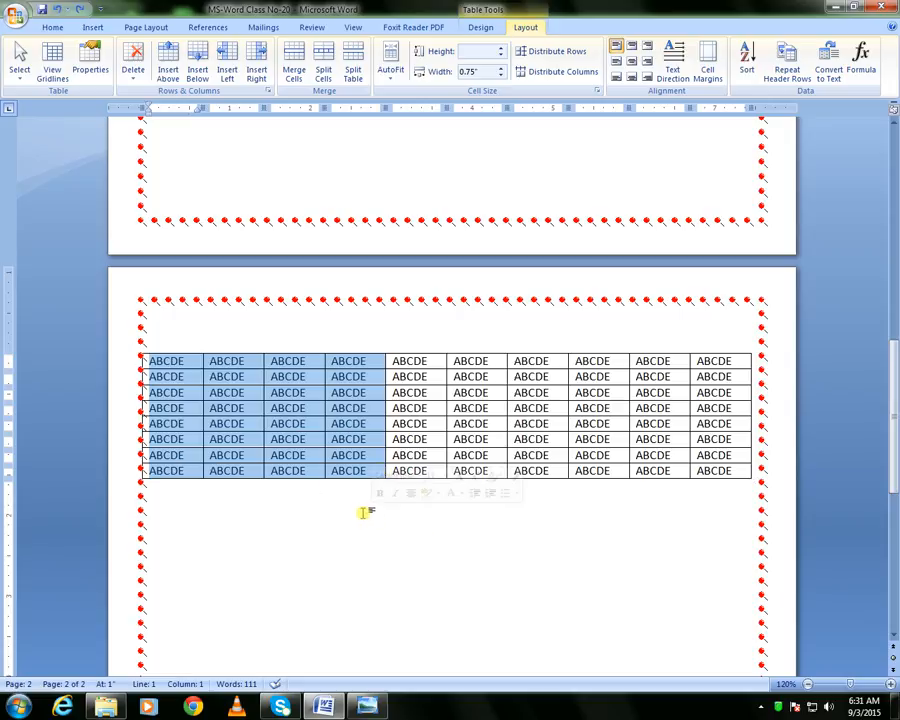
left_click(363, 512)
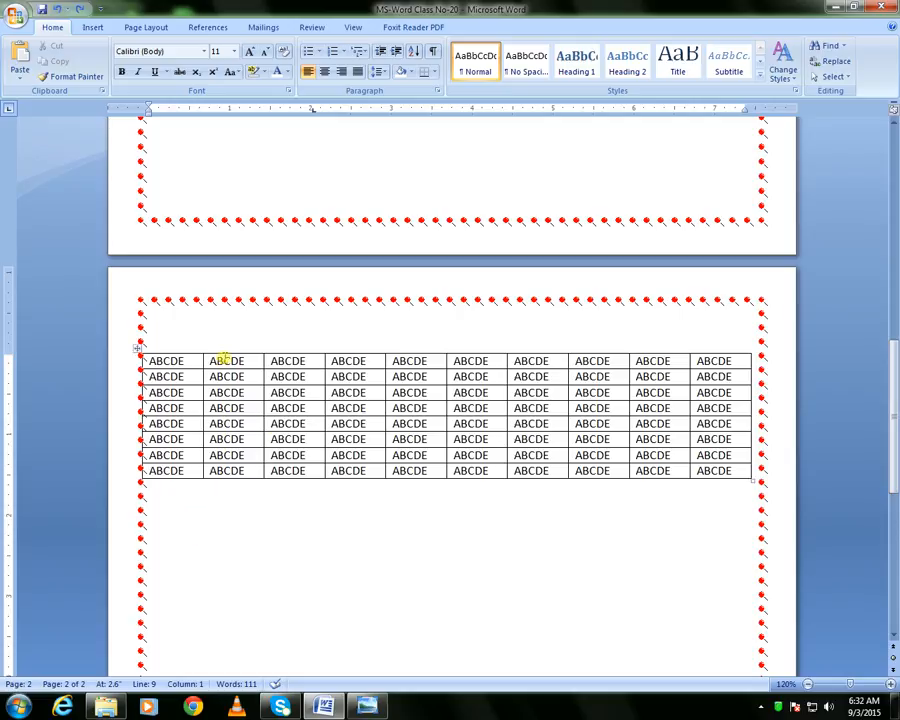
- Select the nonadjacent first, third, fifth, seventh and ninth columns together, clear the selection, and dismiss the Windows color scheme prompt
left_click(169, 323)
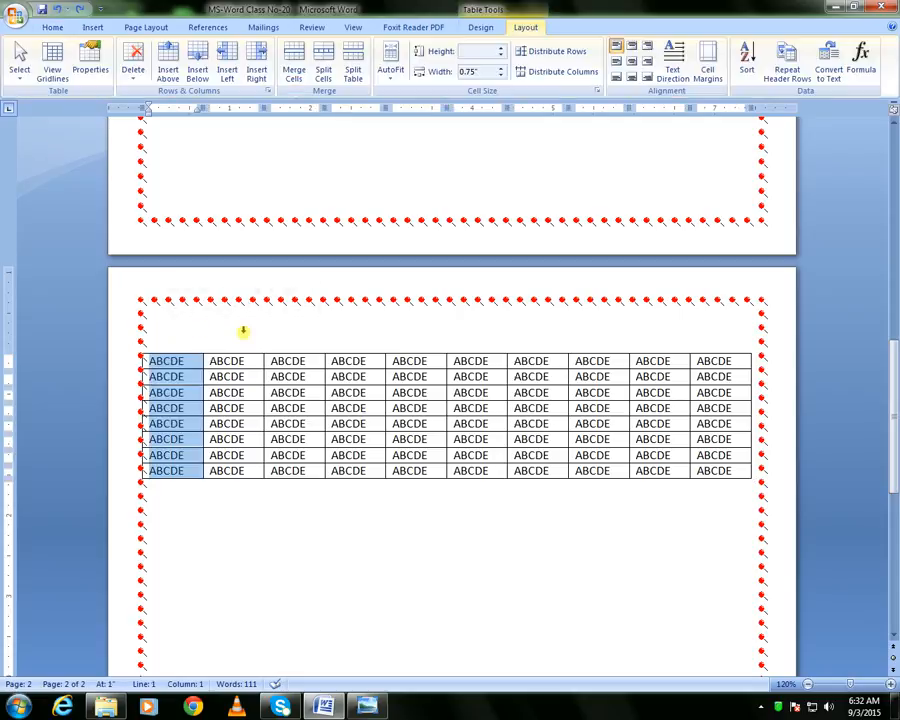
left_click(297, 325, "ctrl")
left_click(418, 329, "ctrl")
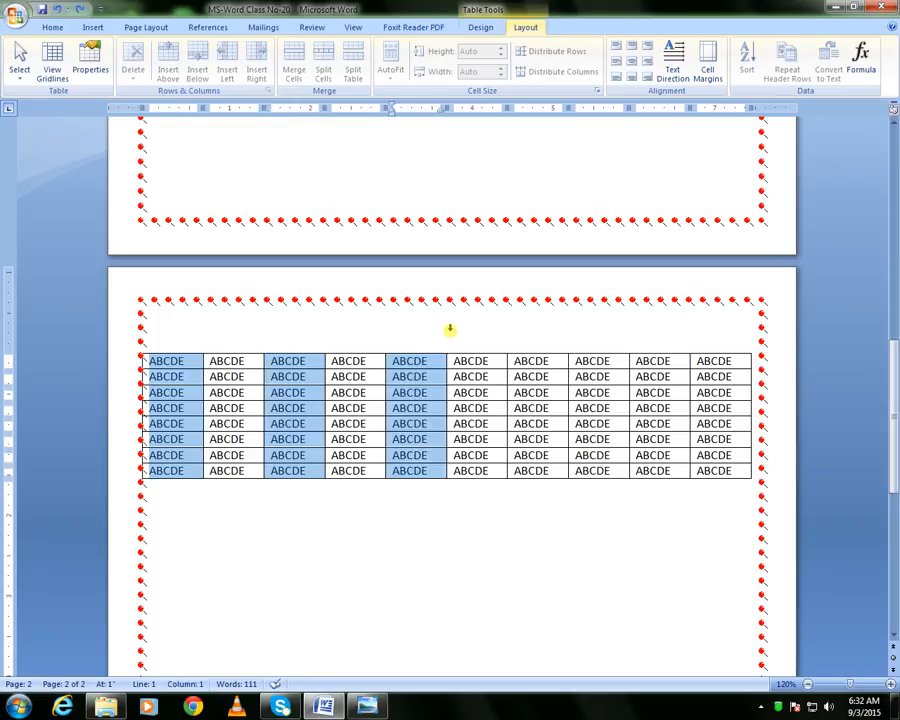
left_click(536, 322, "ctrl")
left_click(665, 323, "ctrl")
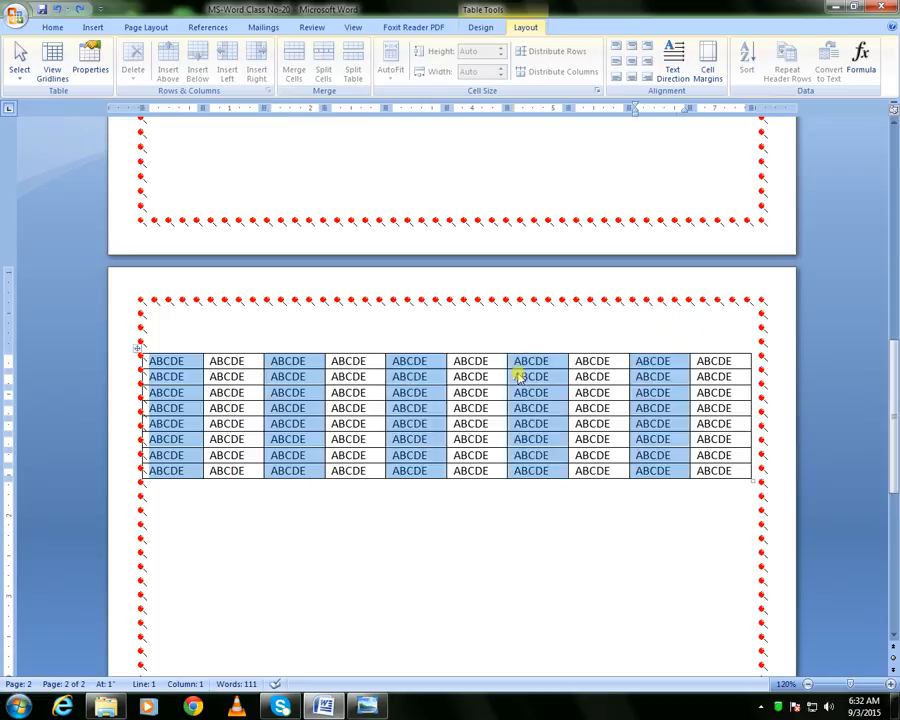
left_click(267, 512)
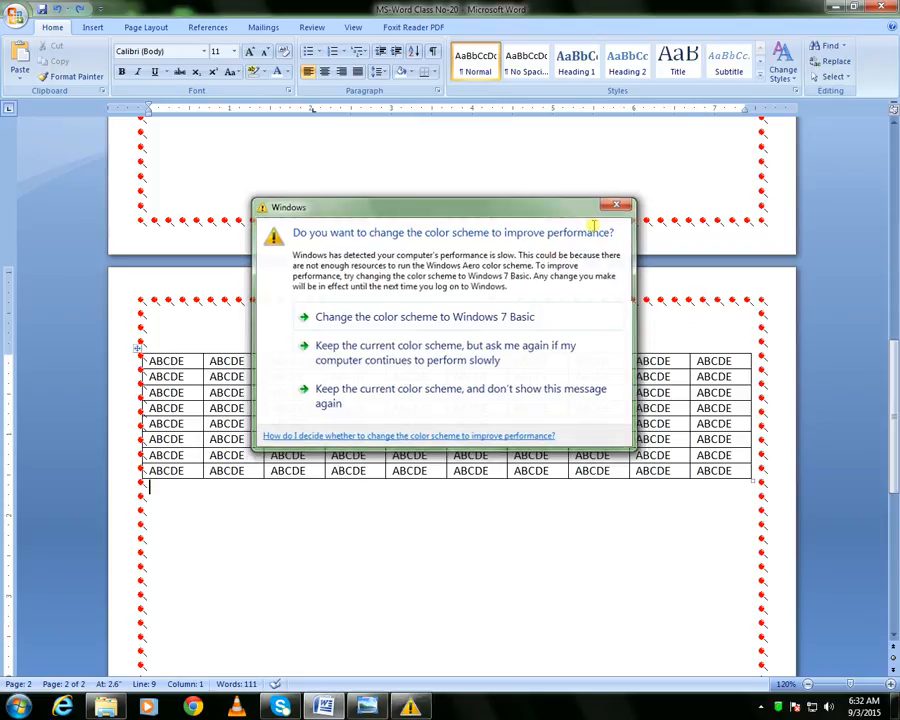
left_click(616, 205)
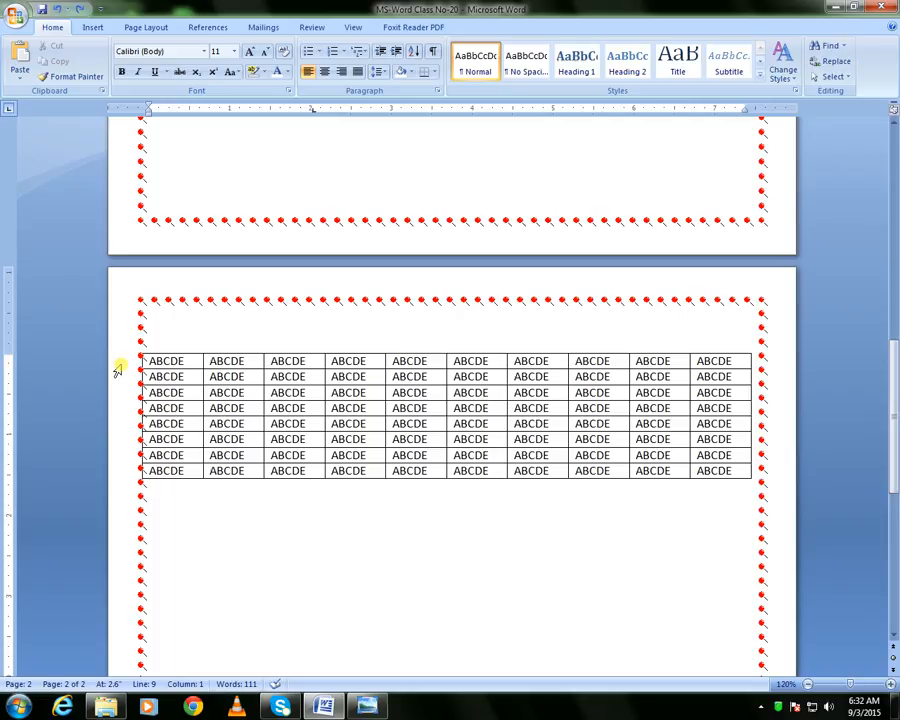
- Select single whole rows one at a time from the margin beside the table, among them rows 1, 5, 2, 3 and 4, and clear the selection
left_click(117, 368)
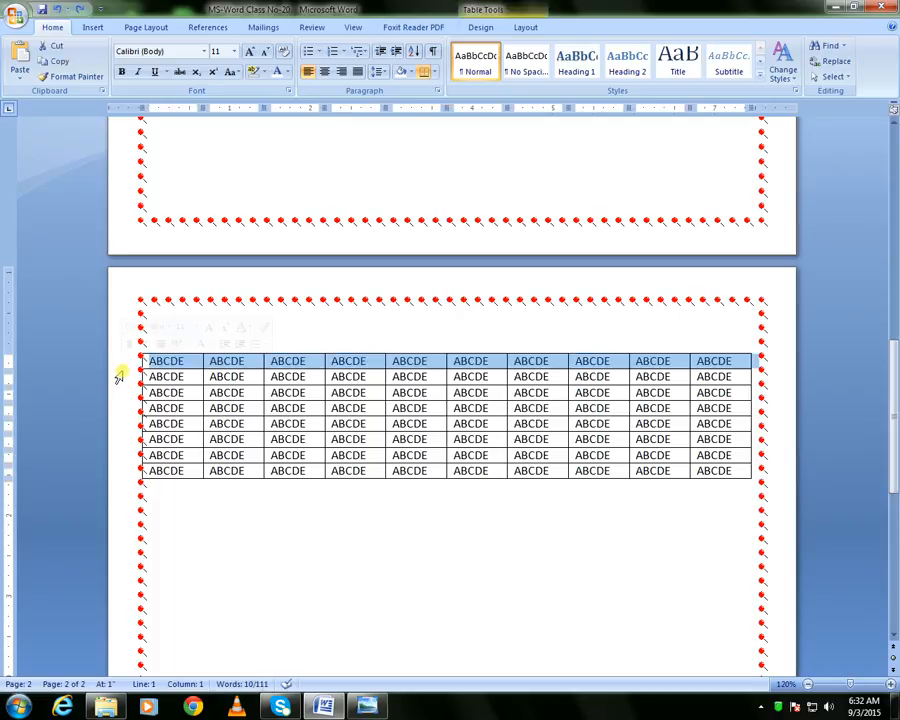
left_click(116, 394)
left_click(113, 408)
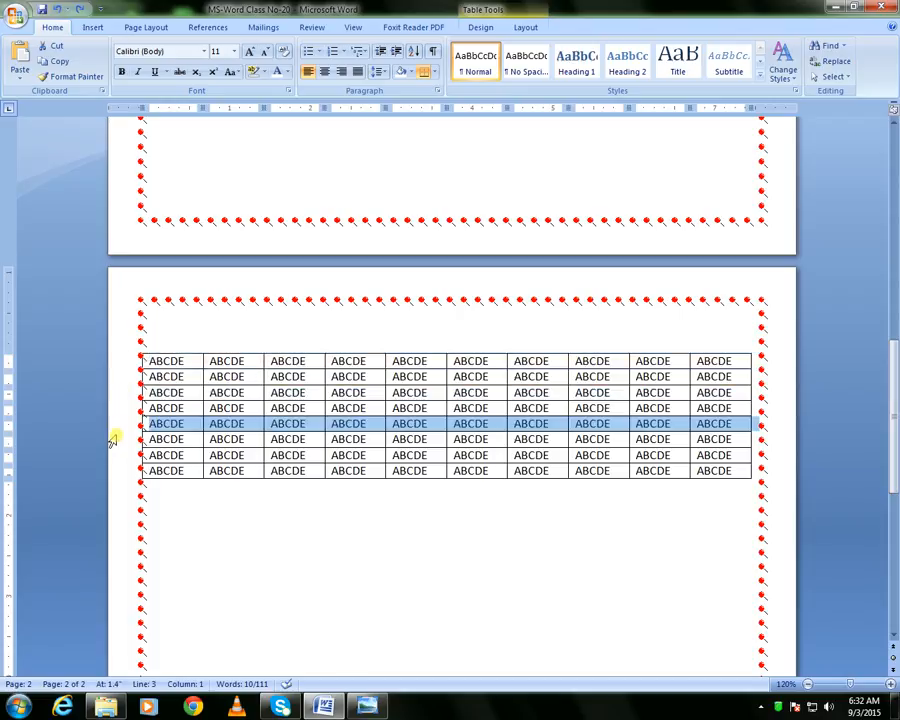
left_click(109, 424)
left_click(110, 374)
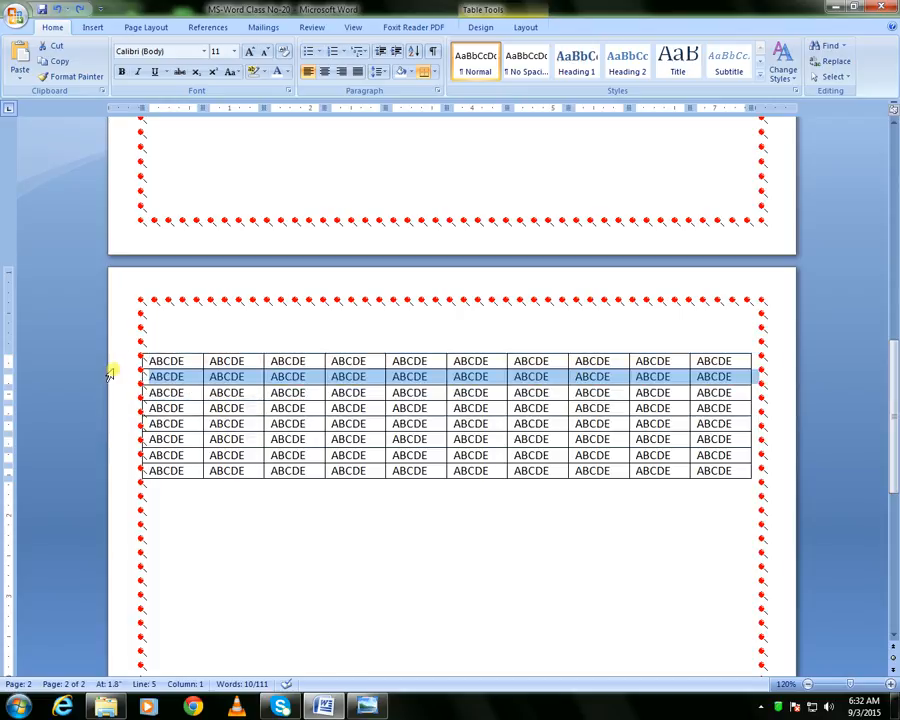
left_click(116, 408)
left_click(120, 440)
left_click(116, 455)
left_click(114, 392)
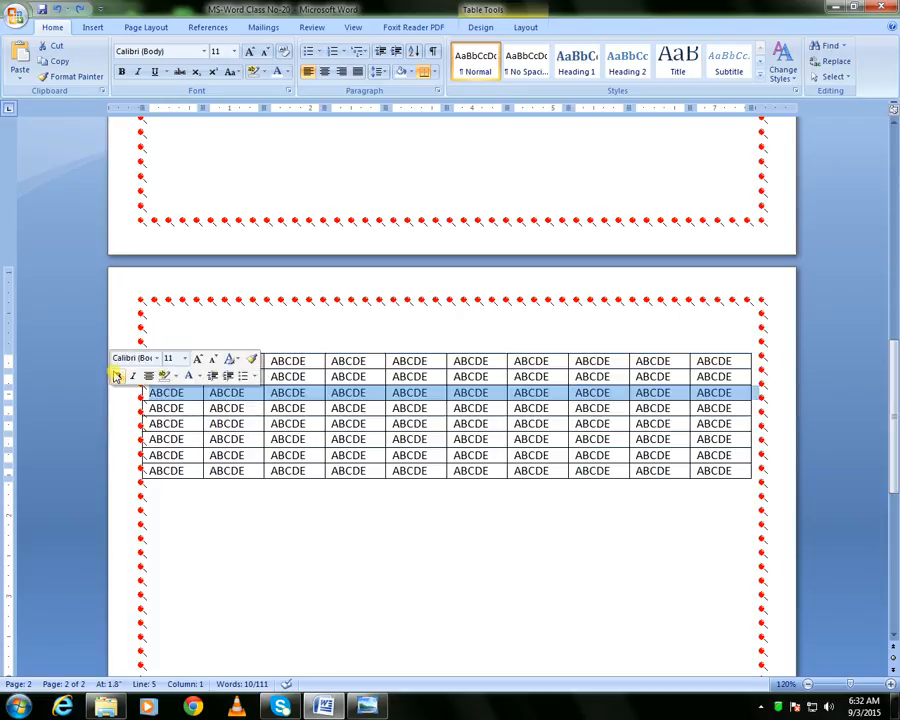
left_click(117, 376)
left_click(118, 378)
left_click(119, 407)
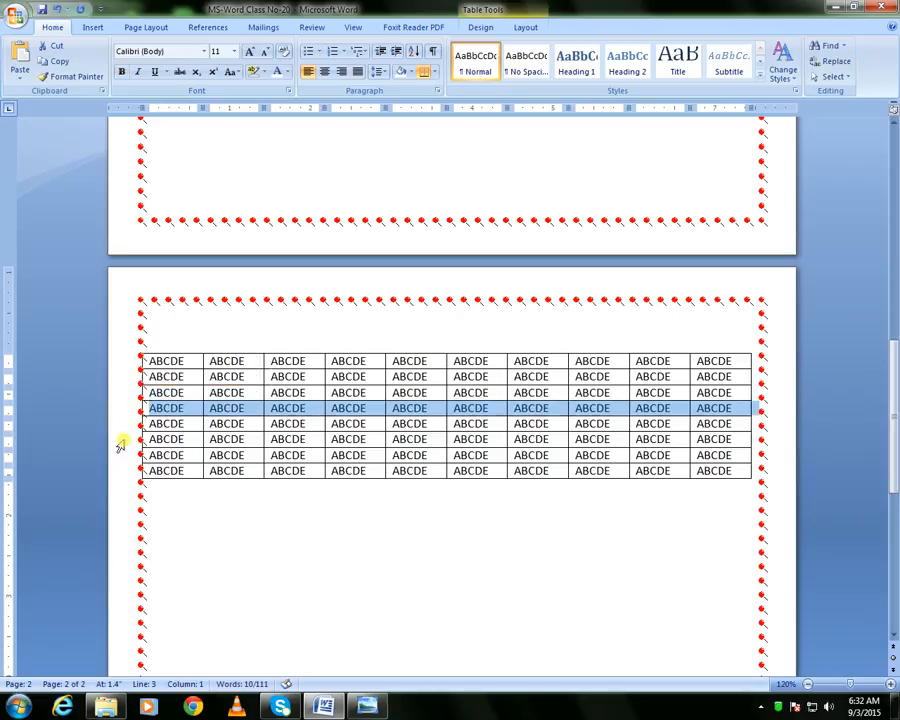
left_click(223, 522)
- Select the first row by sweeping across its cells from the first to the tenth, then clear the selection
left_click(168, 360)
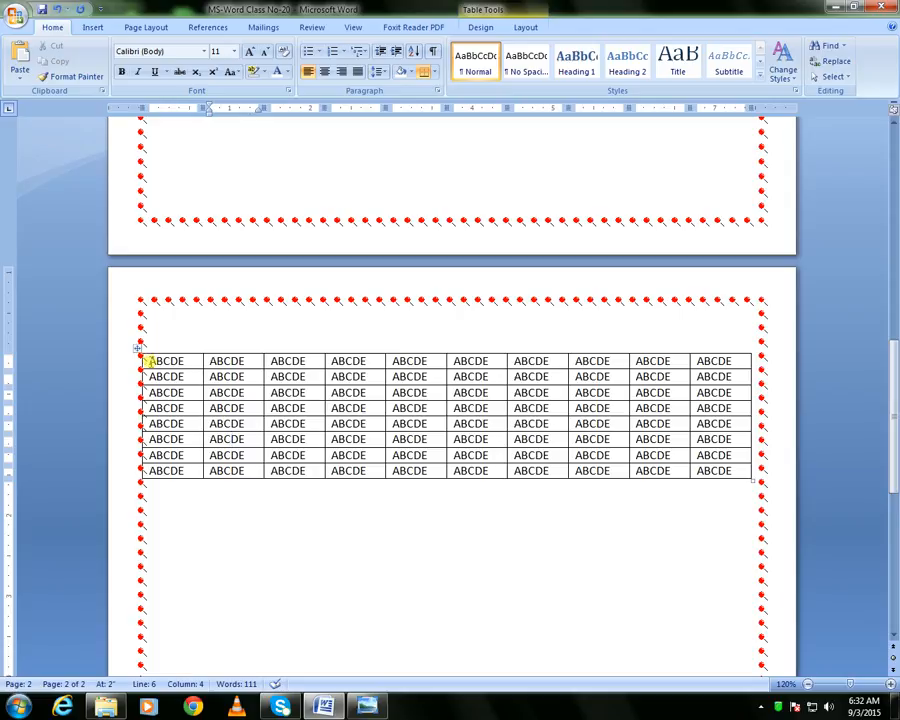
left_click_drag(157, 357, 724, 361)
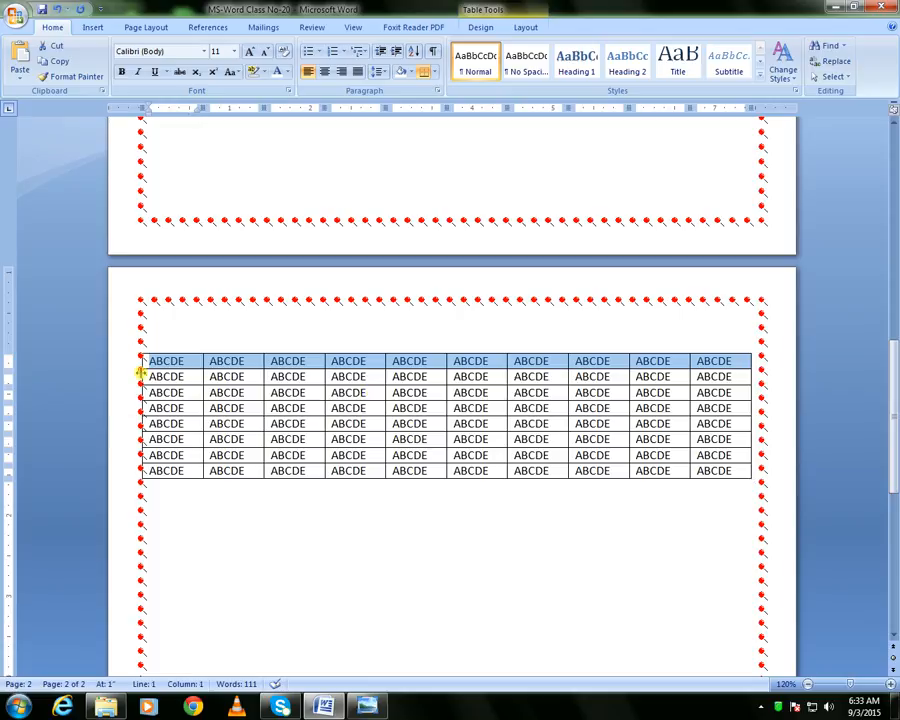
left_click(244, 376)
left_click(254, 366)
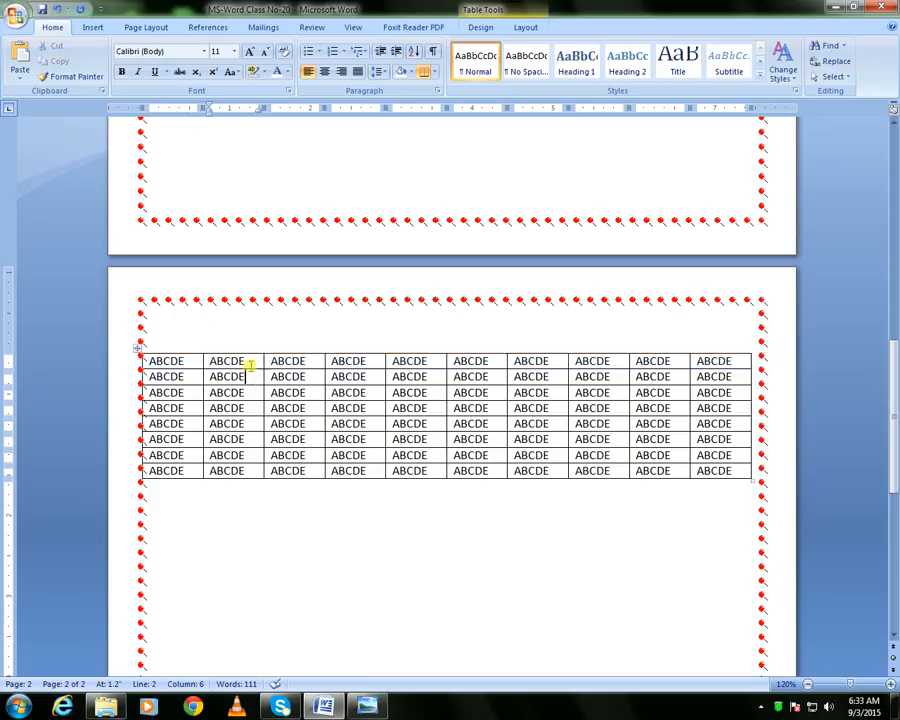
- Select the second row with the Select Row command, then clear the selection
left_click(527, 29)
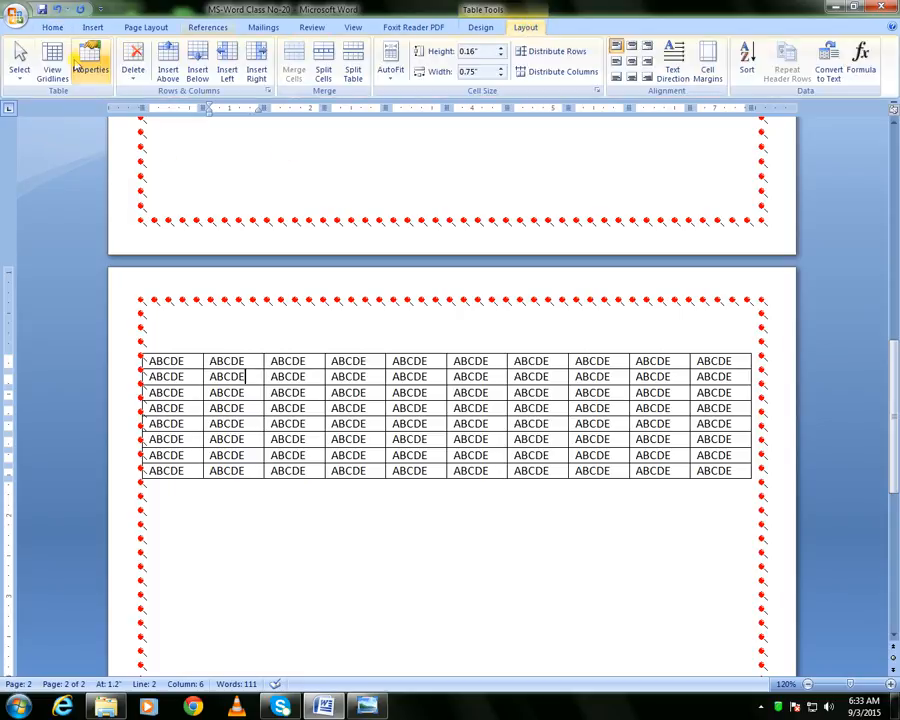
left_click(21, 72)
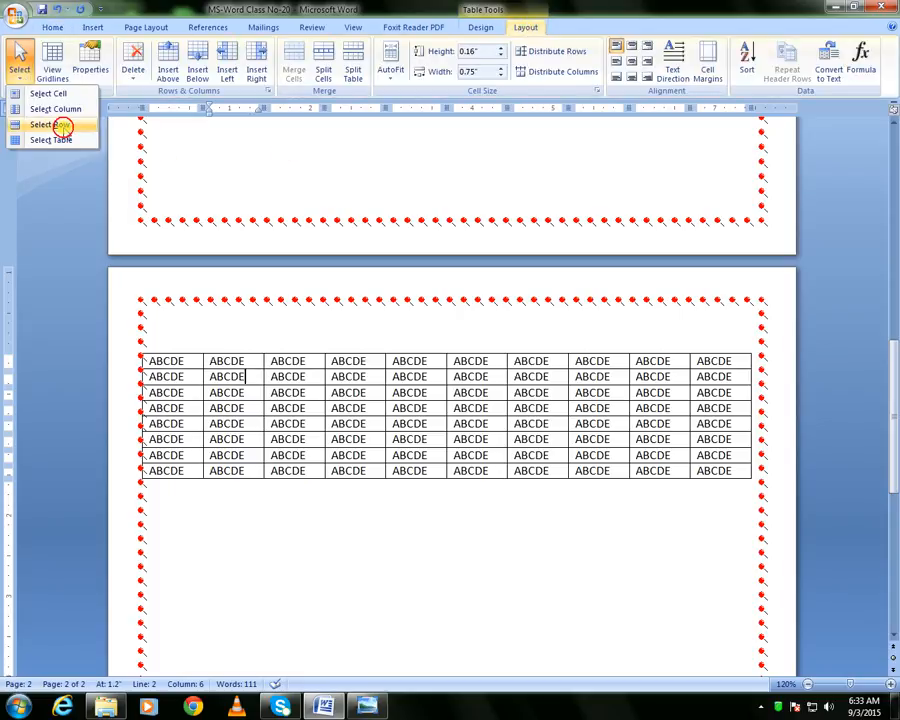
left_click(55, 124)
left_click(361, 425)
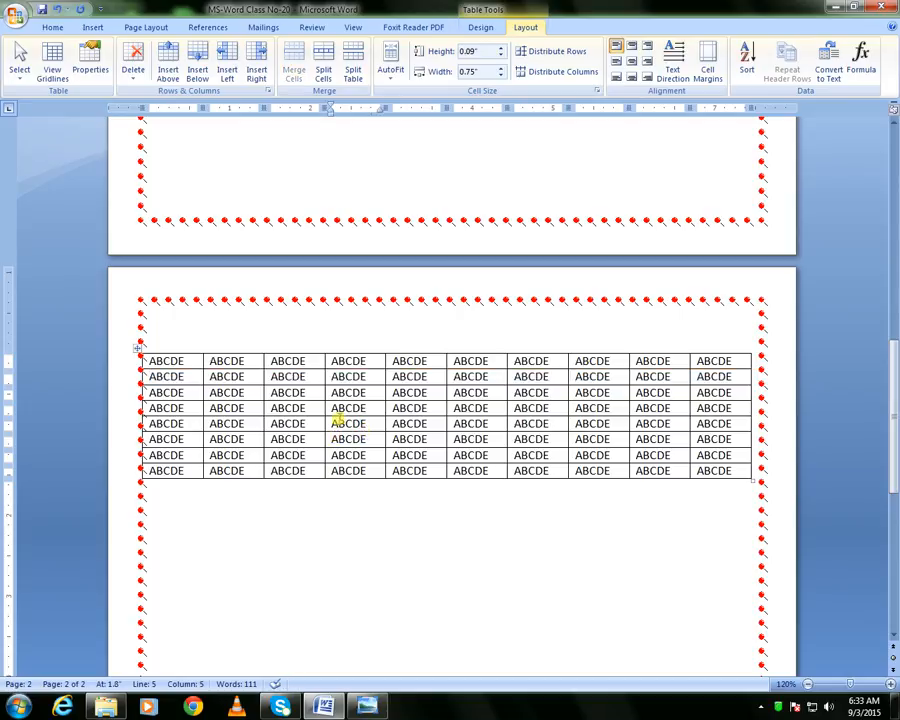
- Extend a selection from the start of the second row's first cell across all ten cells of that row, then clear it
left_click(148, 376)
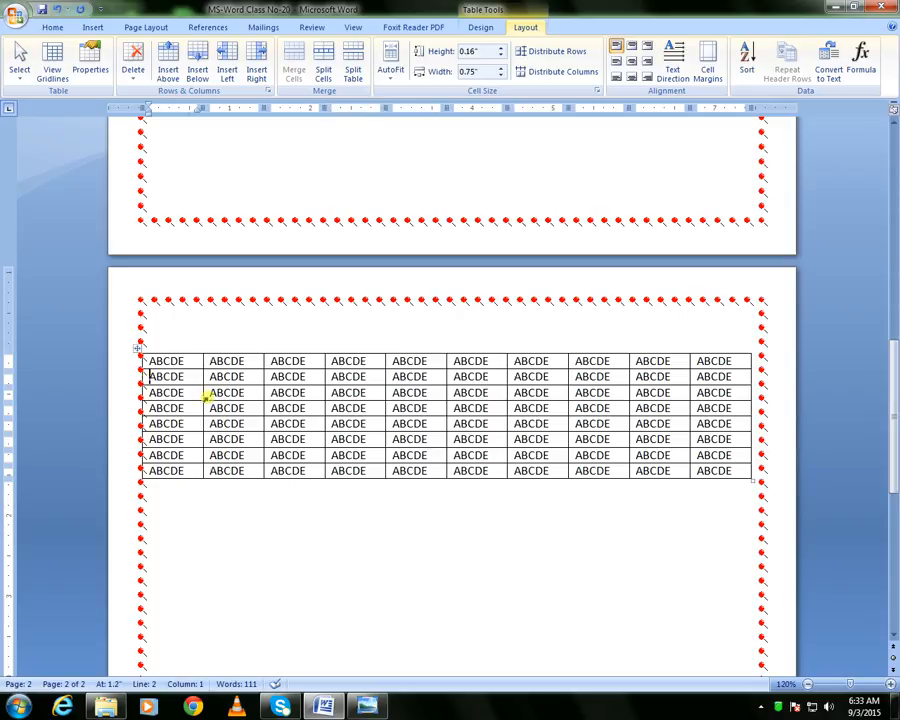
key("shift+Right")
key("shift+Right")
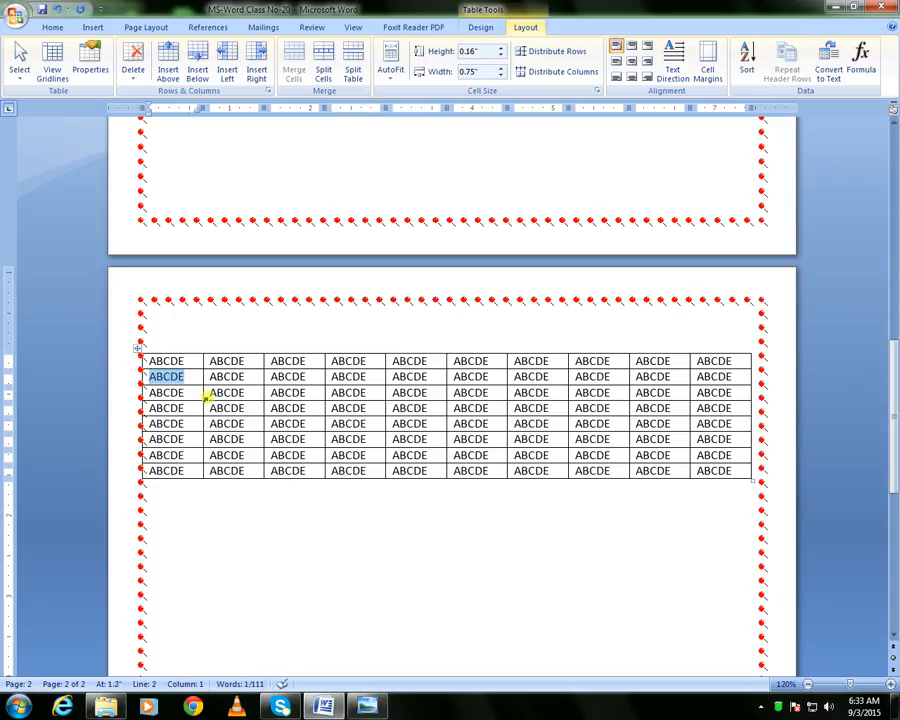
key("shift+Right")
key("shift+Right")
key("shift+Right")
key("shift+Right")
key("shift+Right")
key("shift+Right")
key("shift+Right")
key("shift+Right")
key("shift+Right")
key("shift+Right")
key("shift+Right")
key("shift+Right")
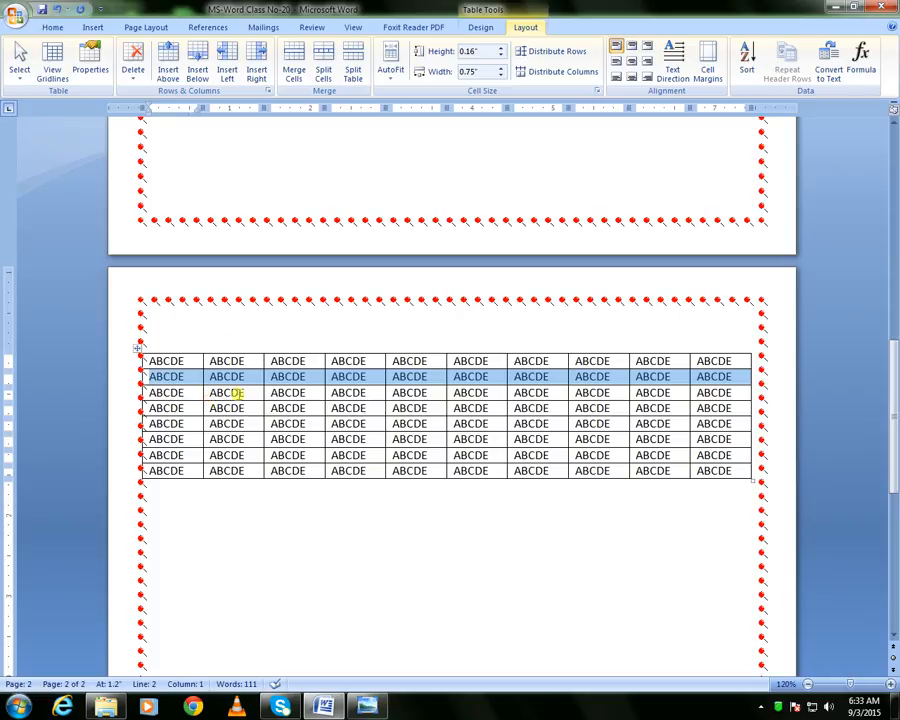
left_click(243, 393)
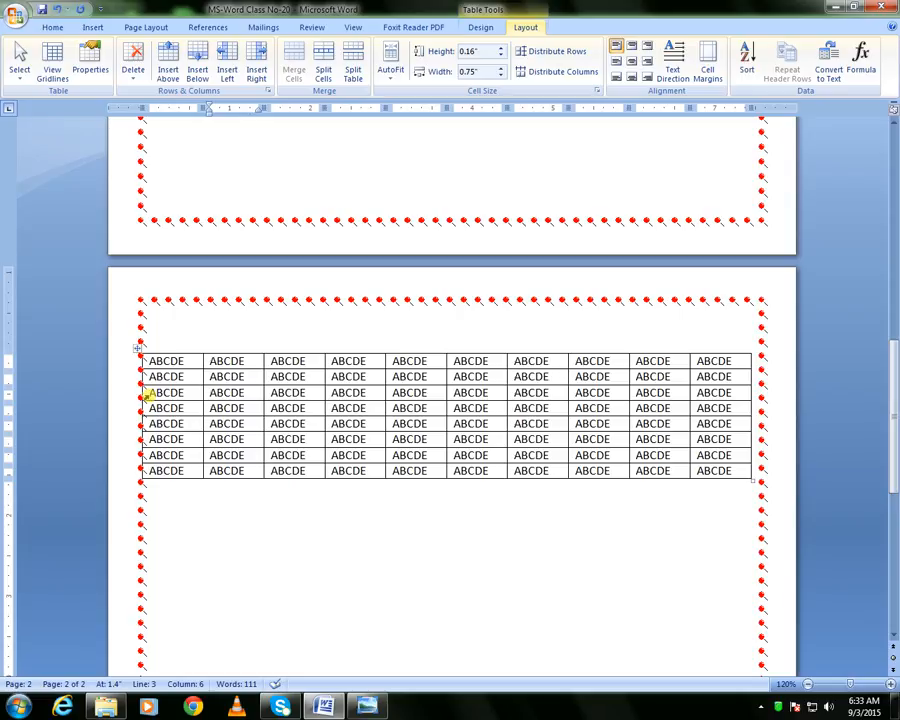
- Select the first row from the margin, dismiss the Windows color scheme prompt, and sweep down the margin to select the first four rows together
scroll(147, 394, "up", 1)
scroll(150, 414, "down", 1)
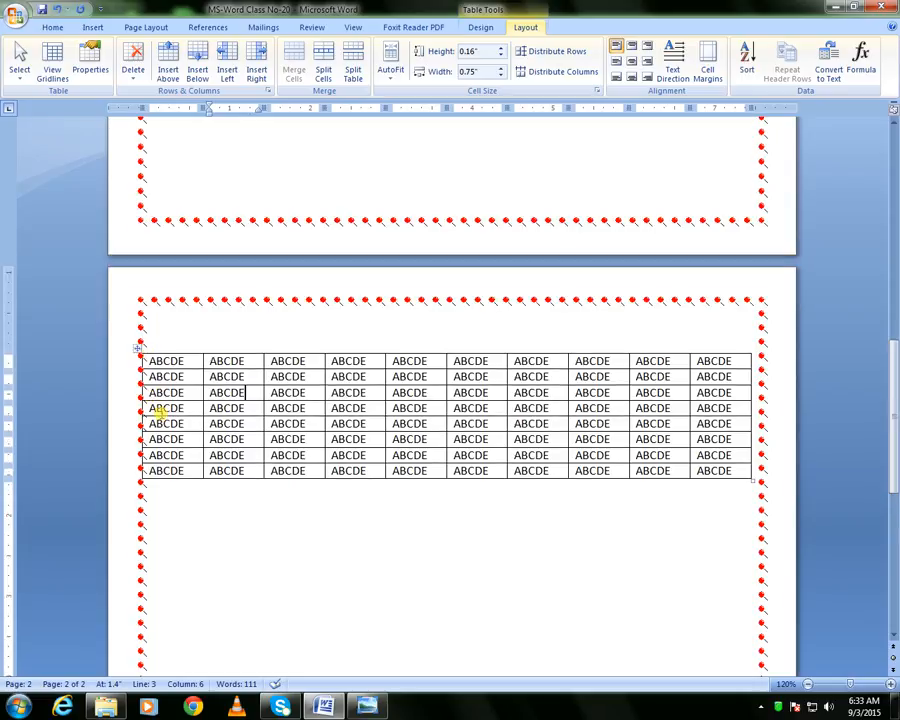
scroll(158, 412, "up", 9)
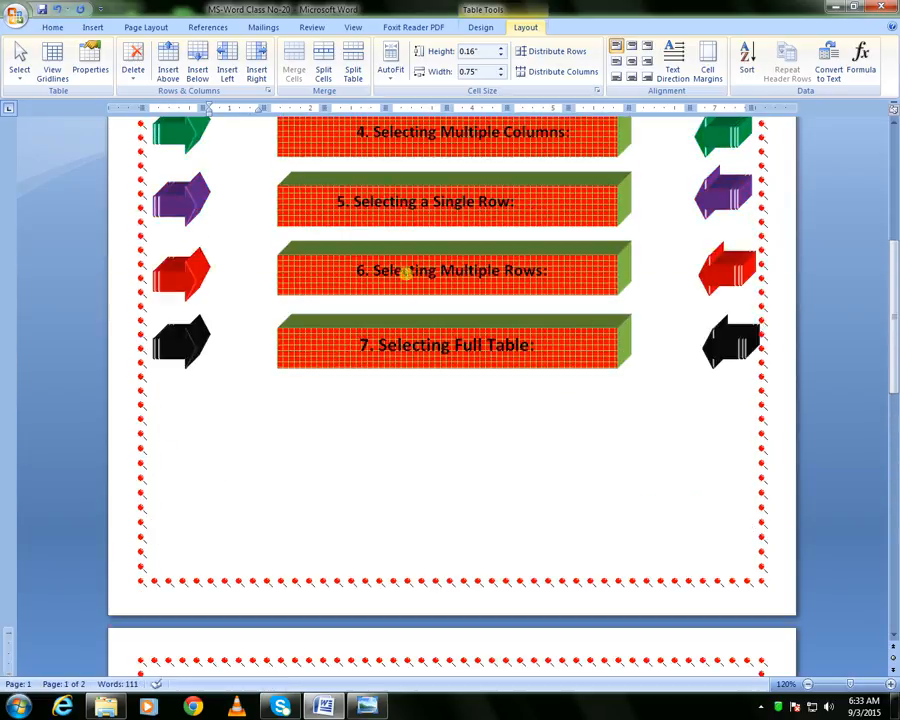
scroll(422, 322, "down", 8)
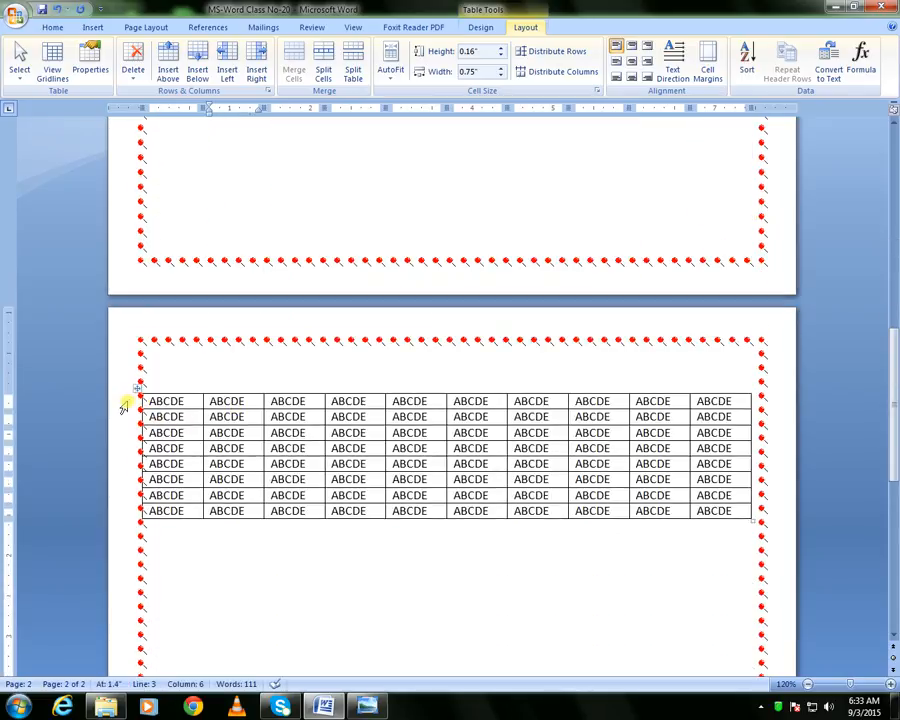
left_click(124, 406)
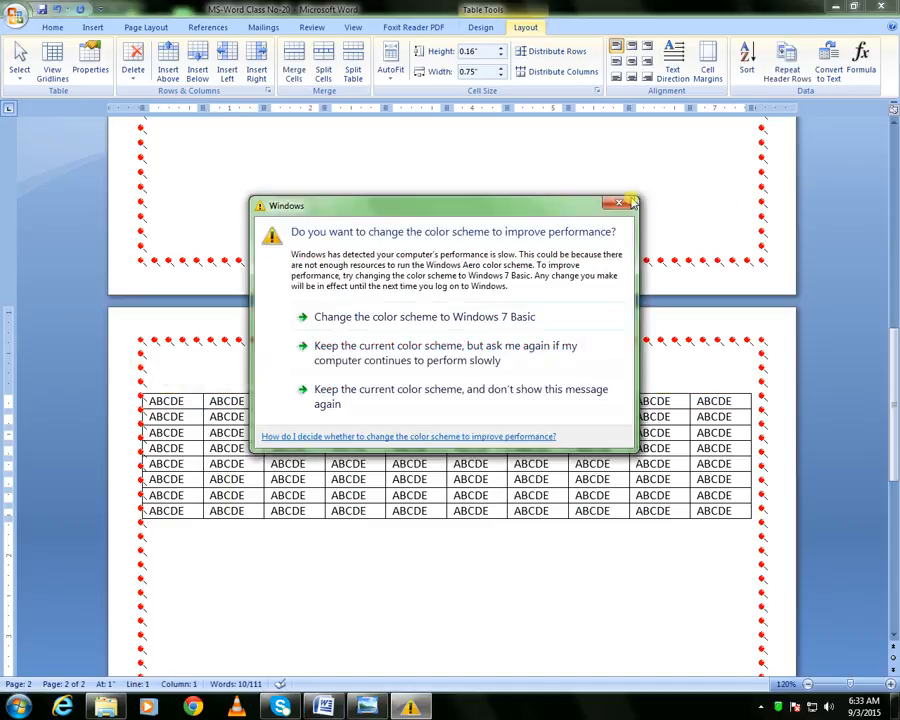
left_click(315, 362)
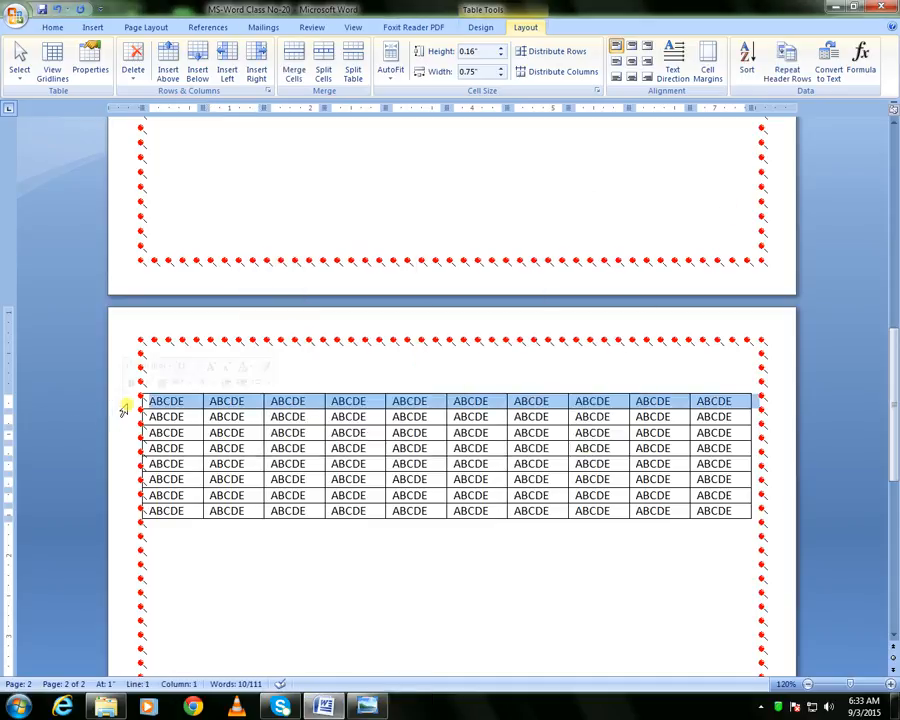
left_click_drag(127, 404, 130, 453)
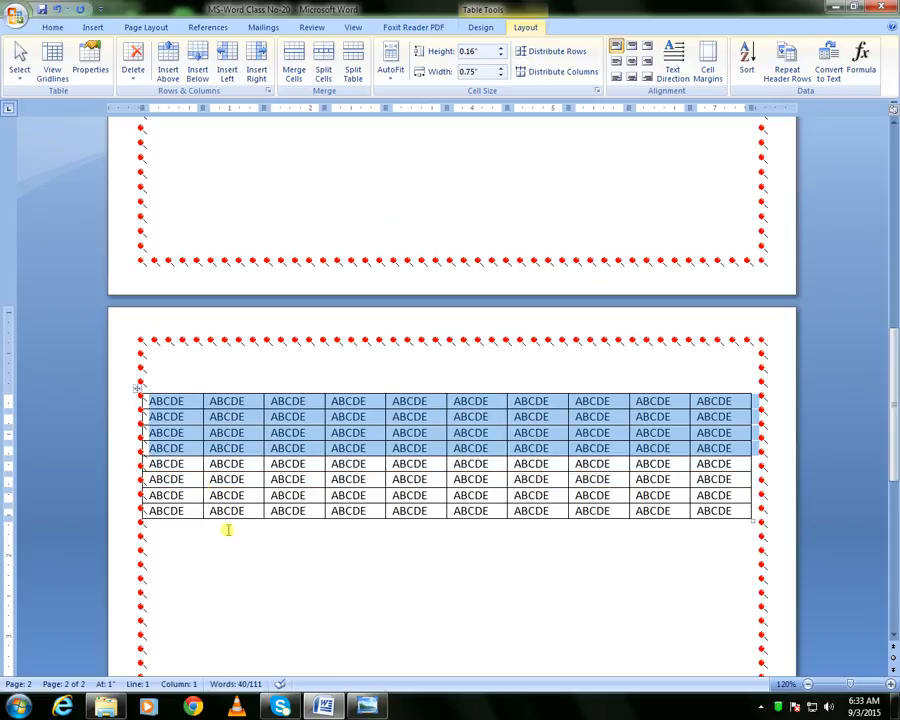
double_click(227, 479)
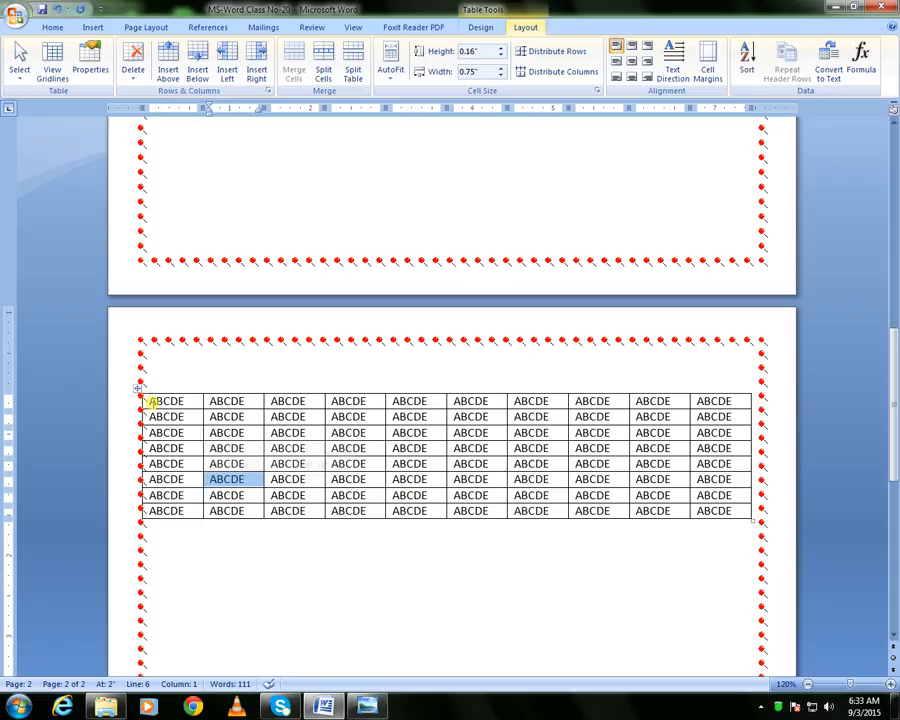
- Select the top-left cell and extend the selection cell by cell across the entire first row
double_click(153, 401)
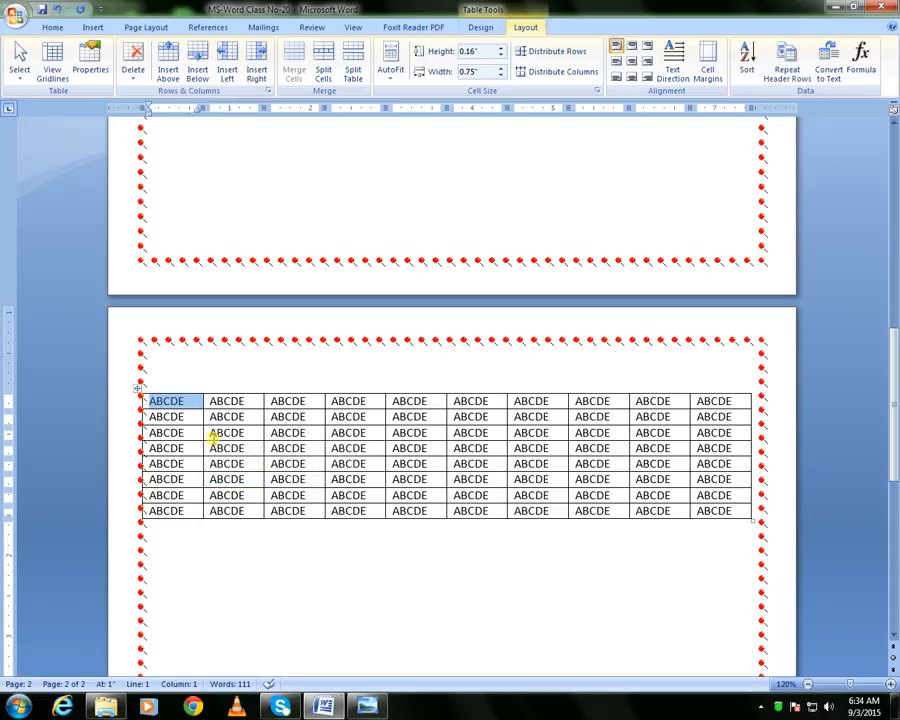
key("shift+Right")
key("shift+Right")
key("shift+Right")
key("shift+Right")
key("shift+Right")
key("shift+Right")
key("shift+Right")
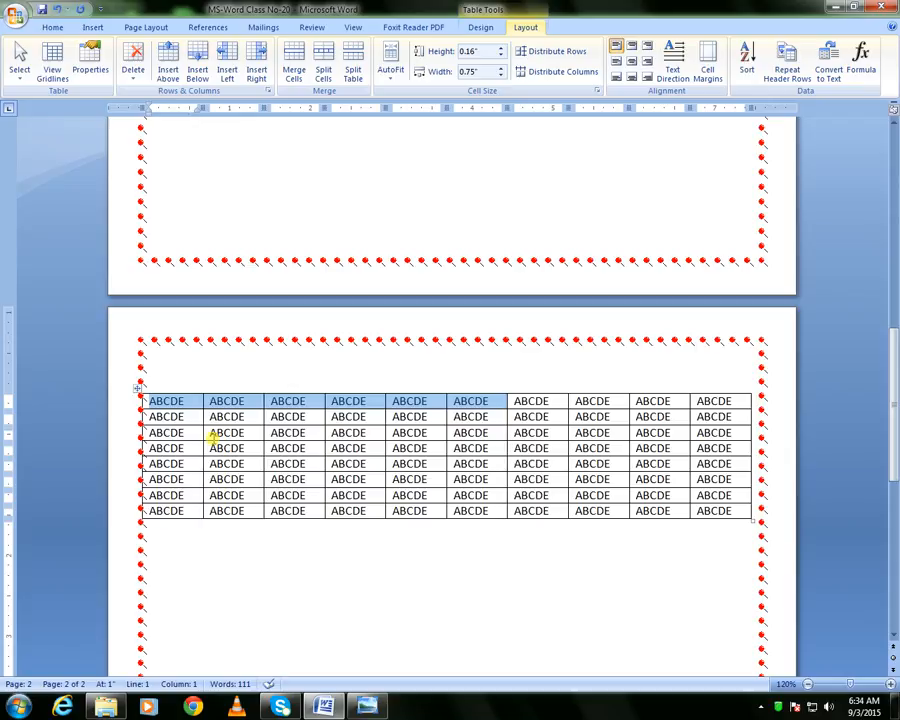
key("shift+Right")
key("shift+Right")
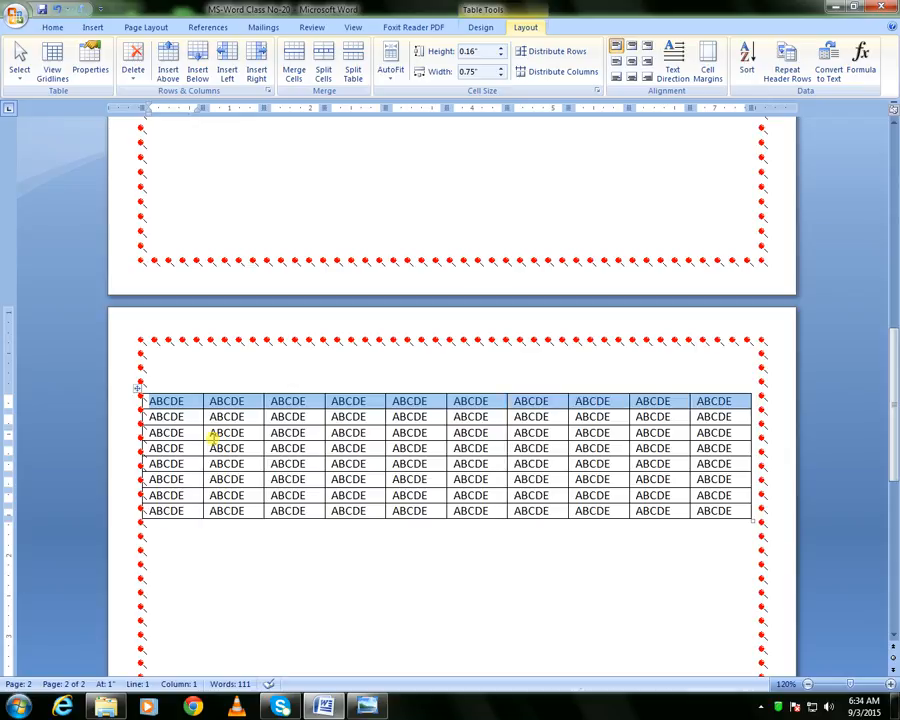
- Extend the first-row selection downward row by row through the seventh row, then clear it
key("shift+Down")
key("shift+Down")
key("shift+Down")
key("shift+Down")
key("shift+Down")
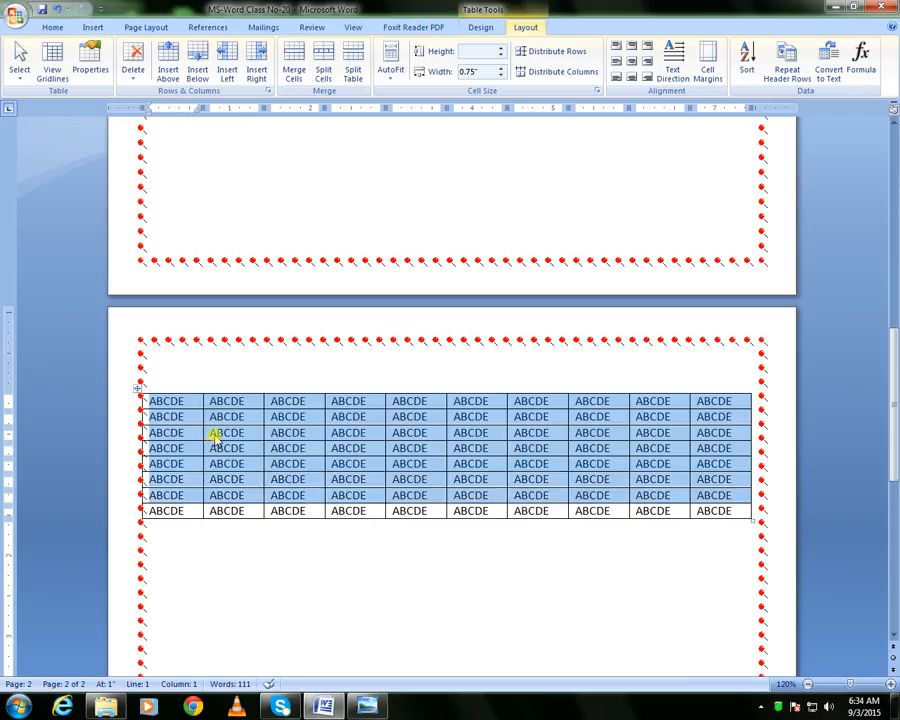
left_click(212, 436)
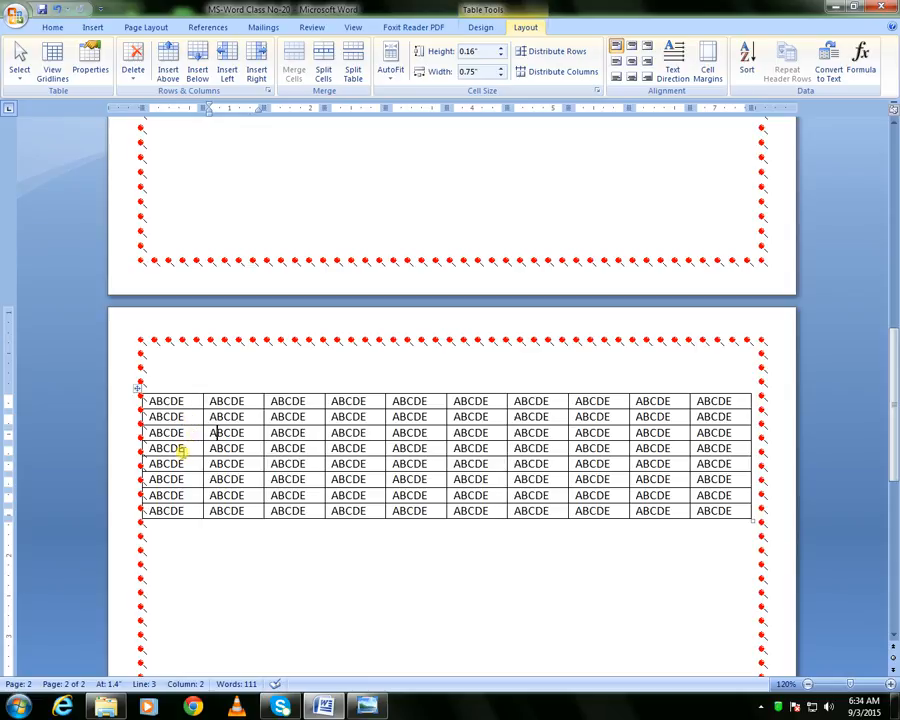
- Select the nonadjacent first, third, sixth and eighth table rows together from the margin, then clear the selection
left_click(124, 404)
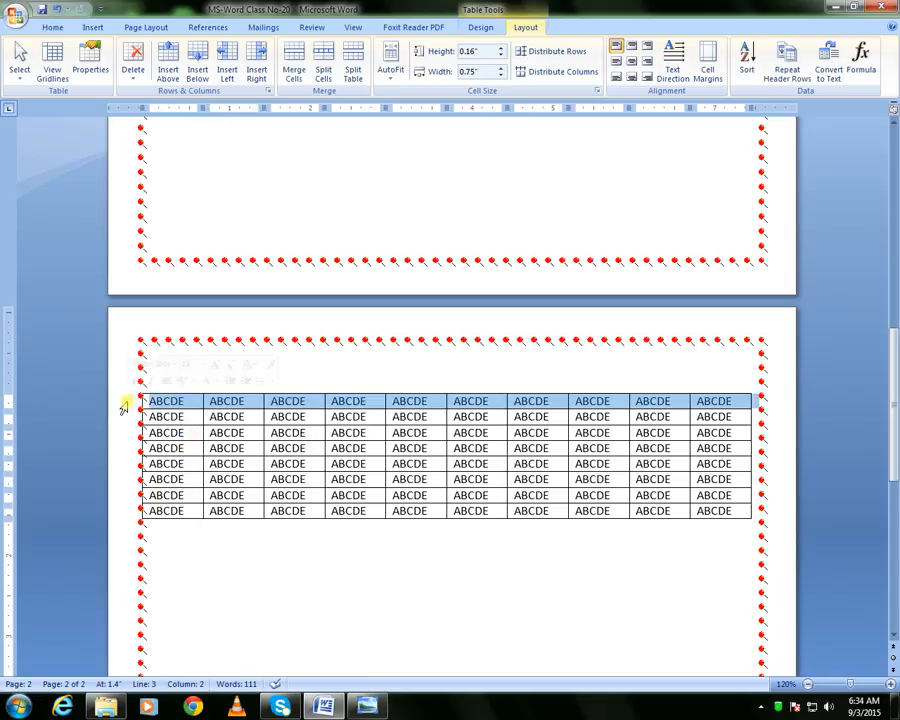
left_click(126, 434, "ctrl")
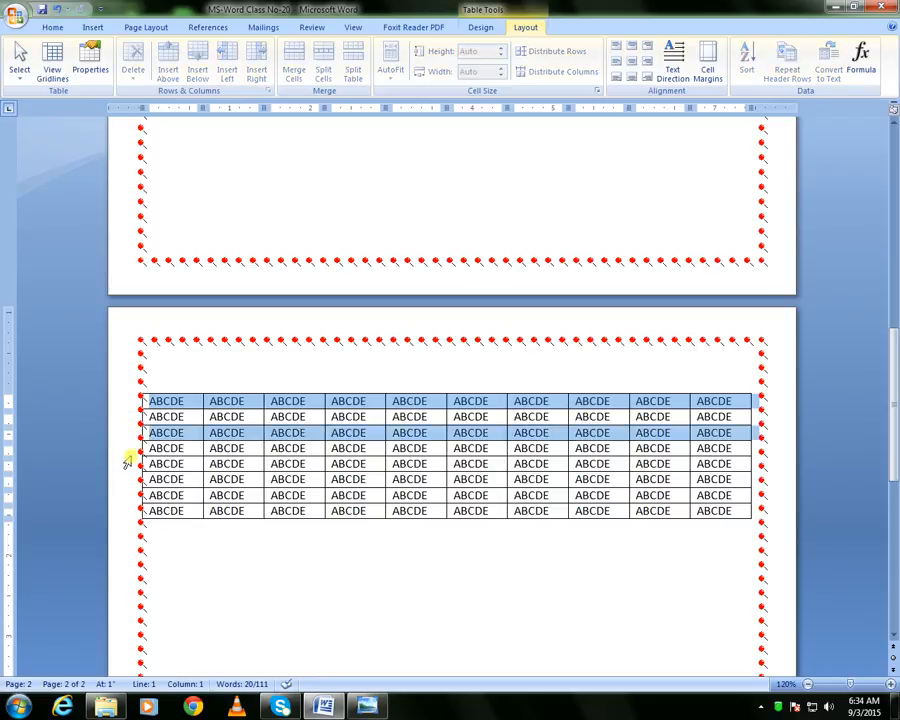
left_click(124, 479, "ctrl")
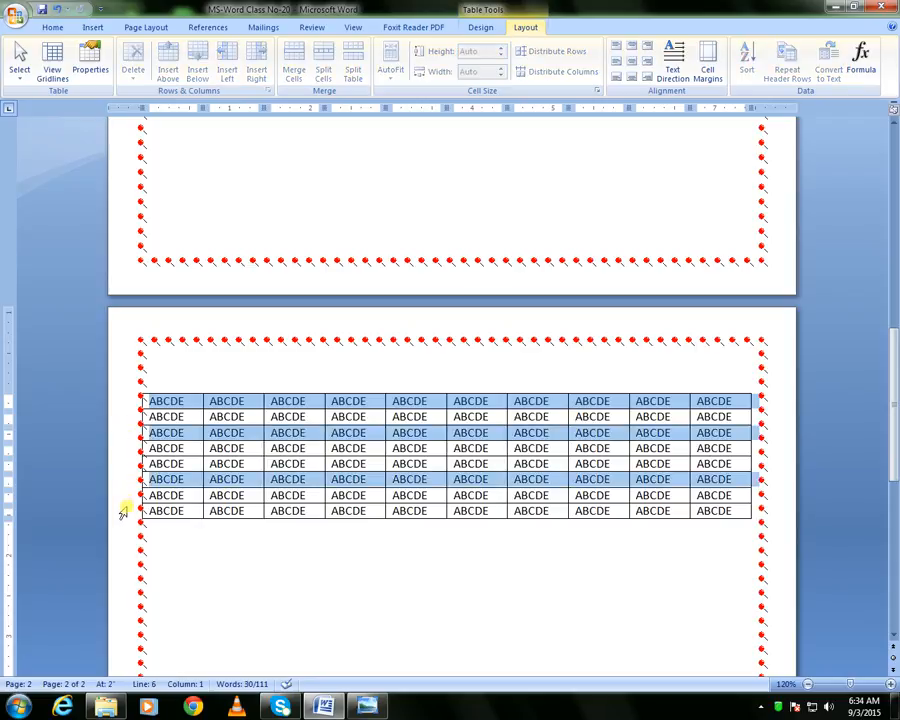
left_click(122, 511, "ctrl")
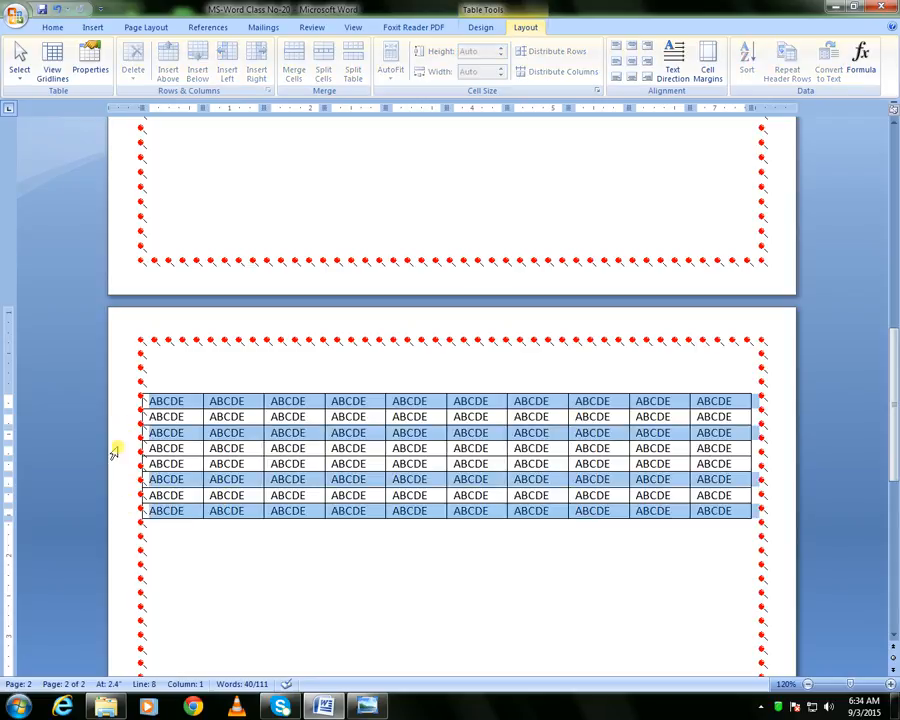
left_click(257, 541)
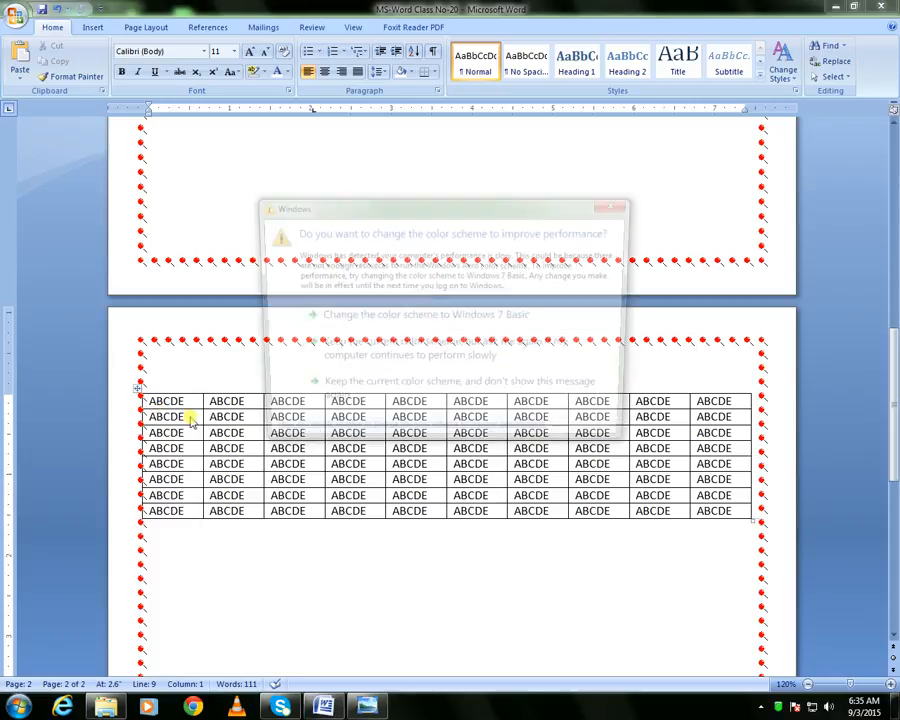
- Dismiss the Windows color scheme prompt, select the full table with its move handle, and clear the selection
left_click(618, 203)
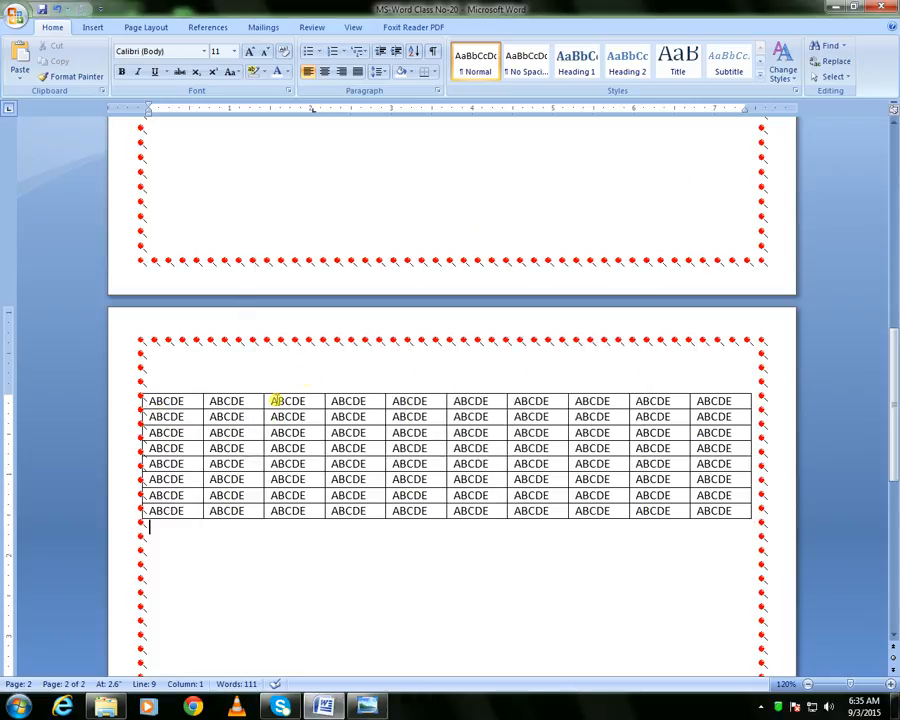
left_click(138, 388)
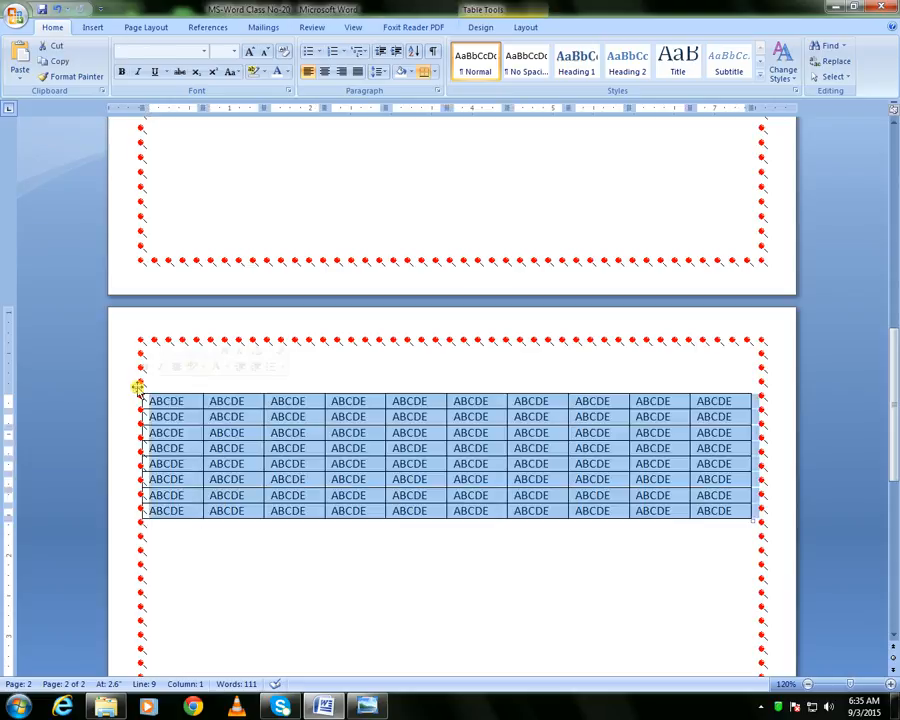
left_click(347, 530)
left_click(286, 448)
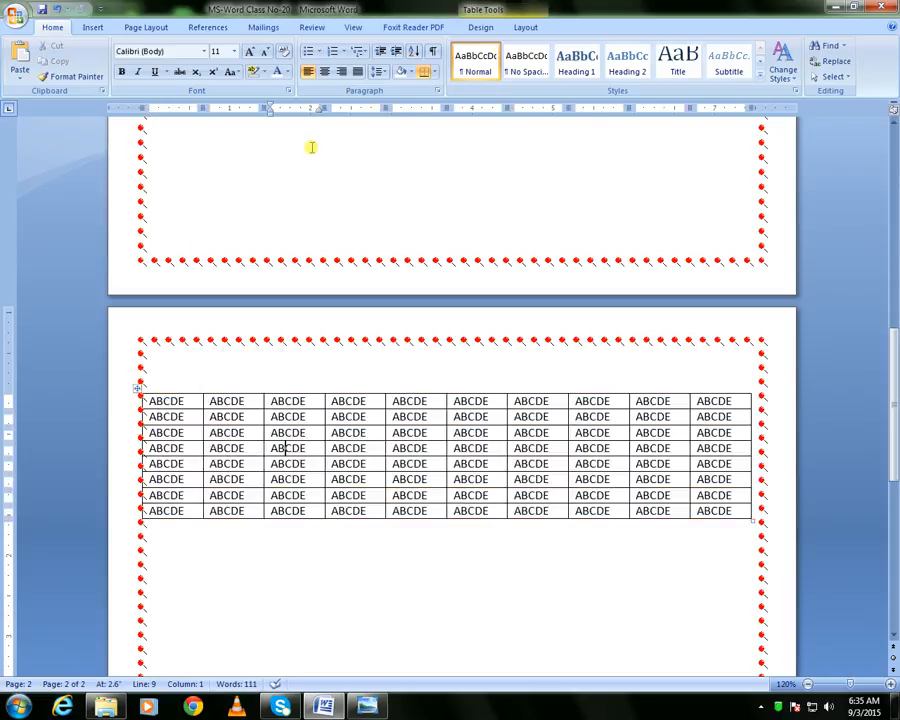
left_click(522, 27)
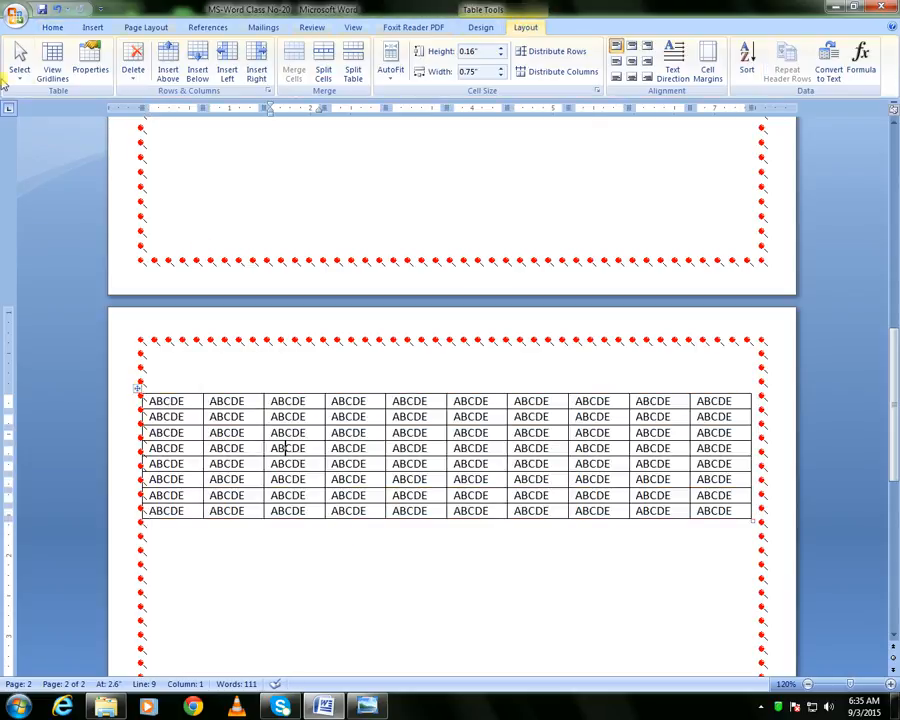
left_click(19, 62)
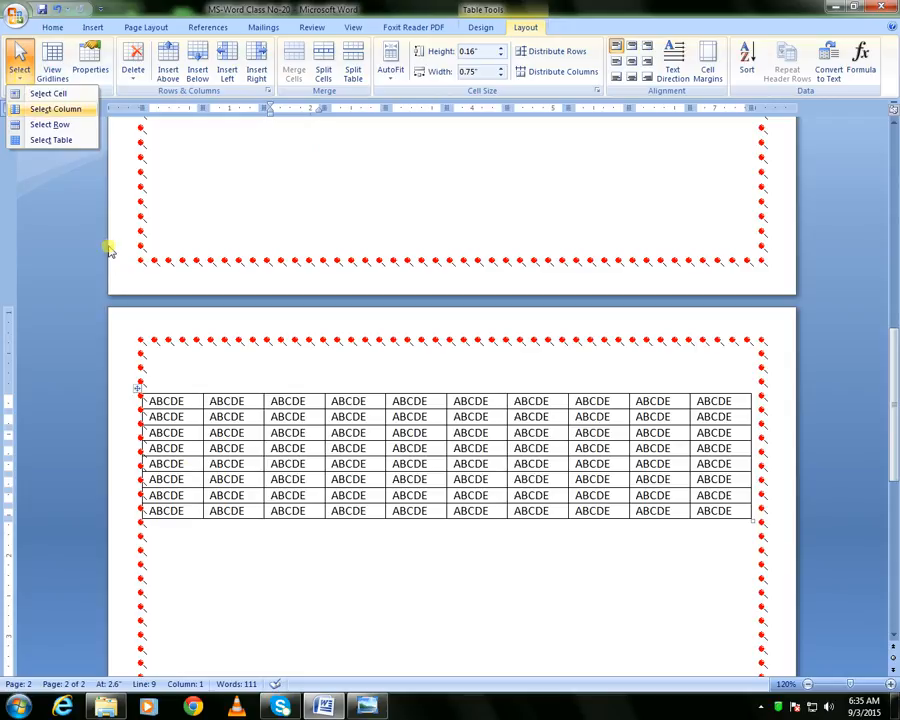
left_click(227, 552)
left_click(230, 548)
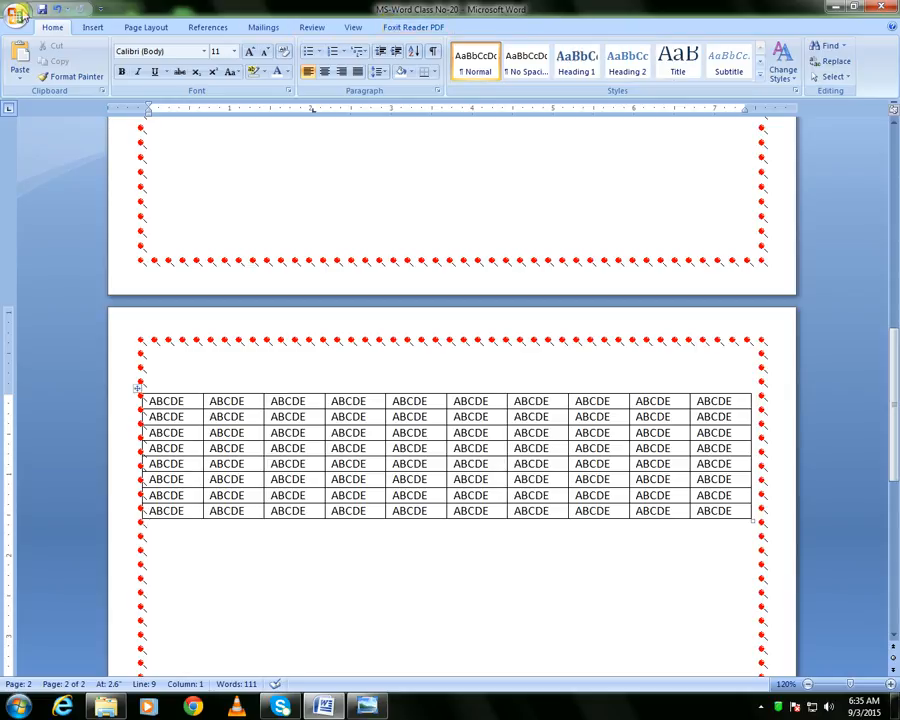
- Select the entire table with the Select Table command, starting from the third cell of the fourth row, then clear the selection
left_click(311, 448)
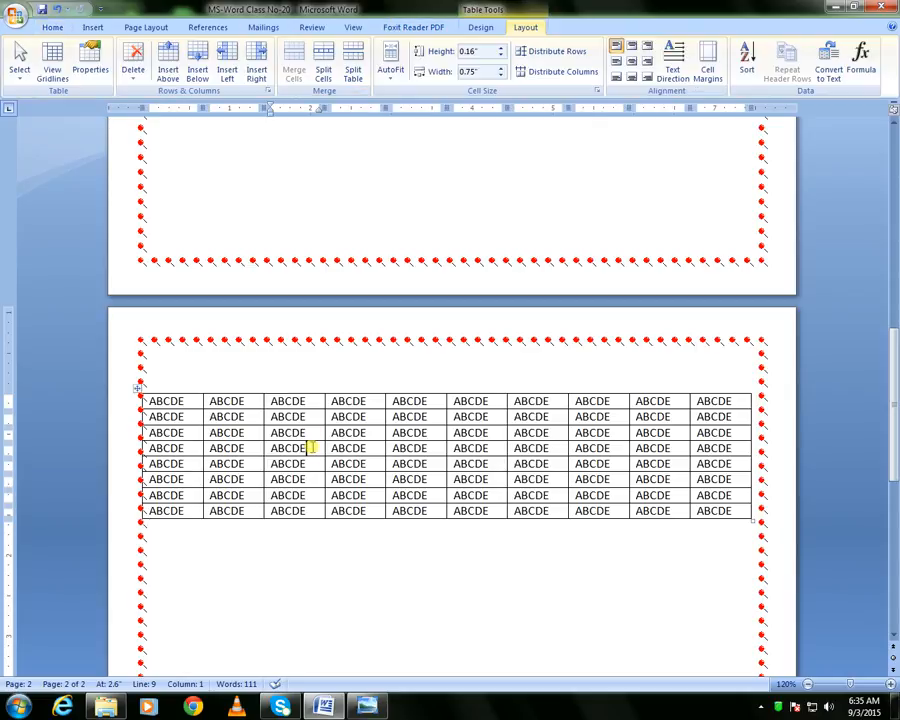
left_click(481, 27)
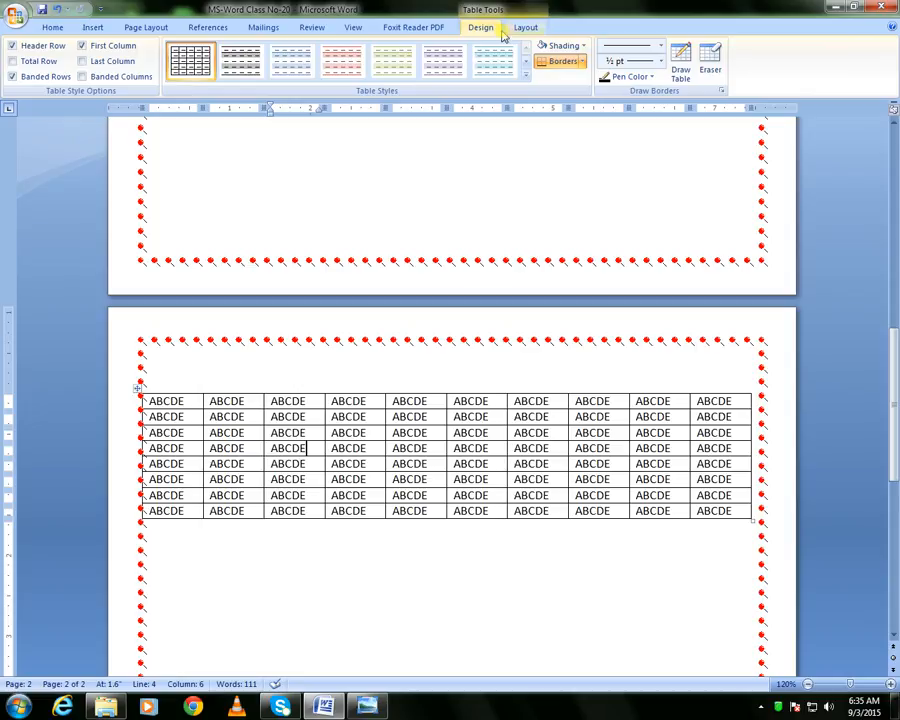
left_click(518, 29)
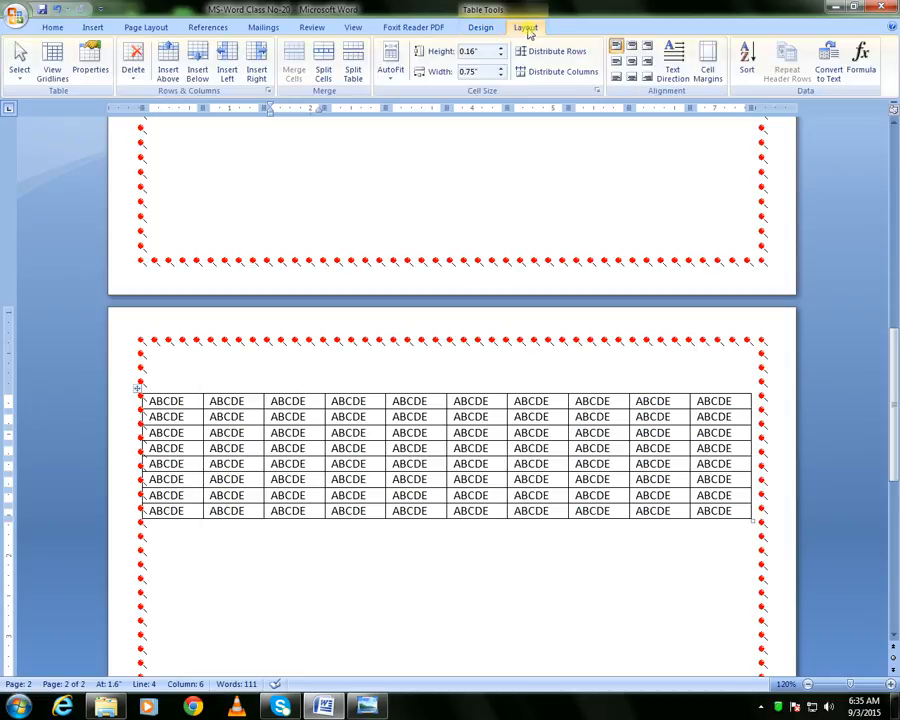
left_click(19, 62)
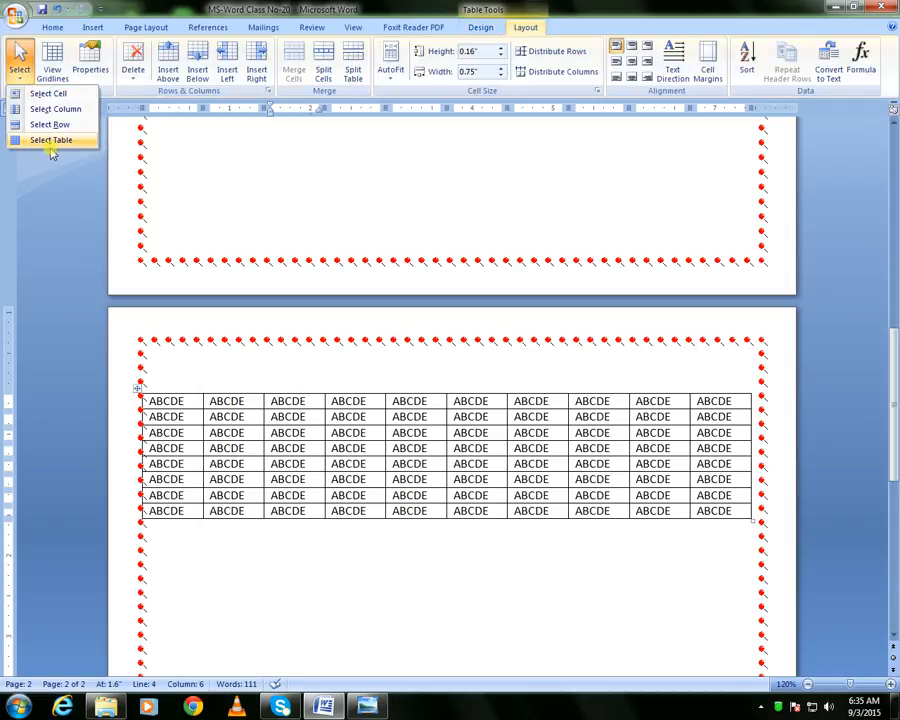
left_click(48, 140)
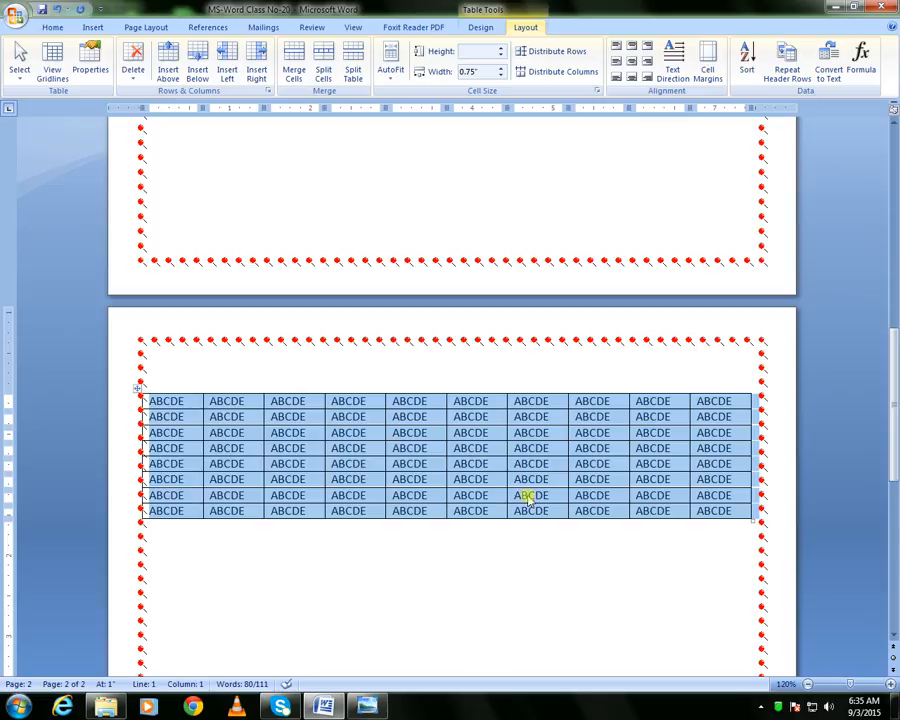
left_click(297, 535)
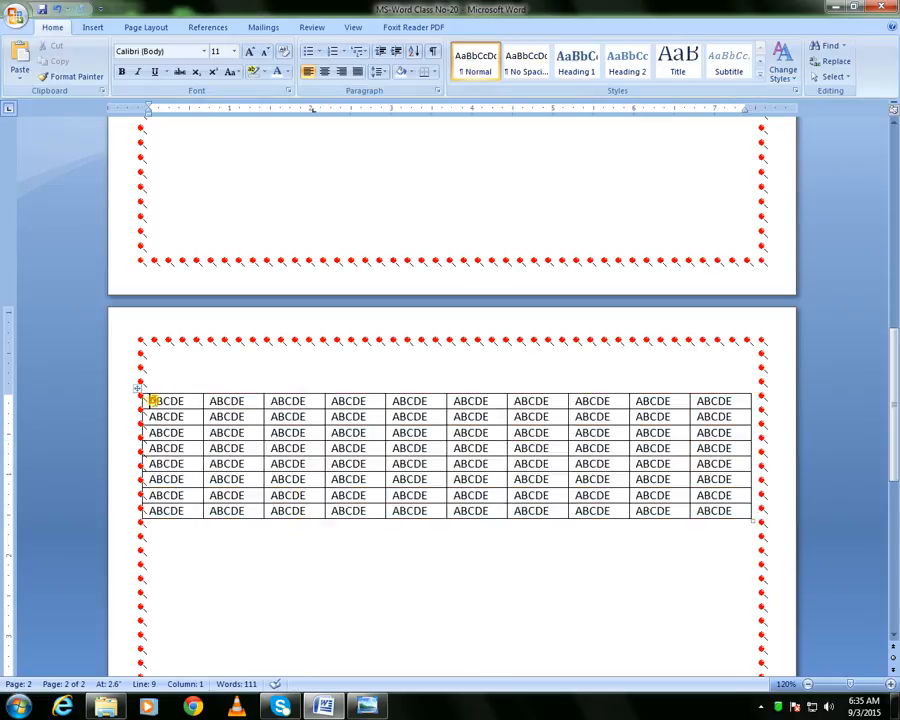
- Sweep a selection from the table's first cell to its last cell to cover the full table, then clear it
left_click_drag(152, 400, 741, 518)
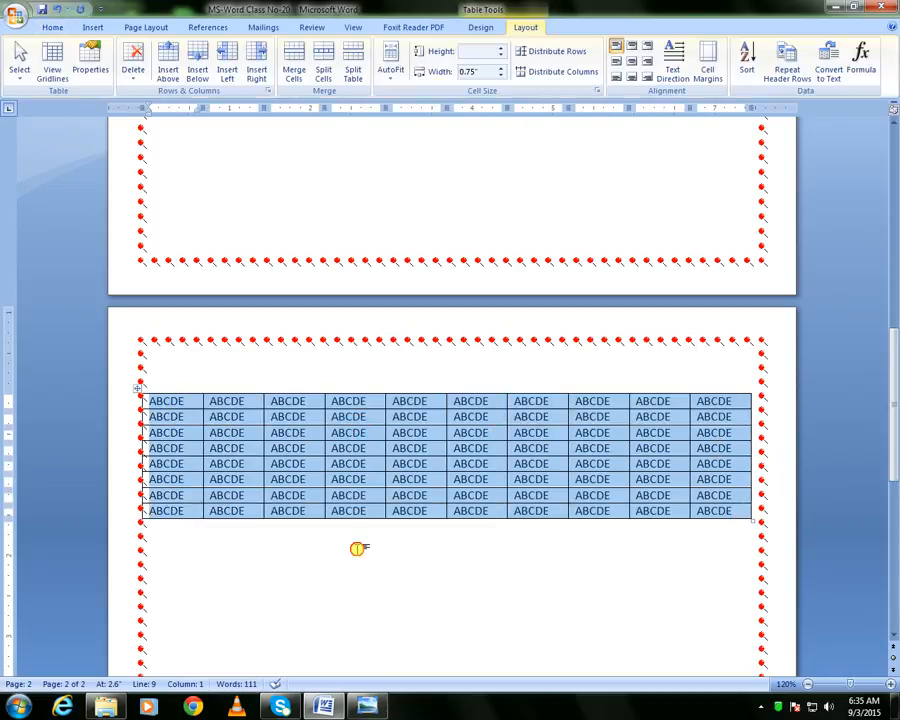
left_click(357, 548)
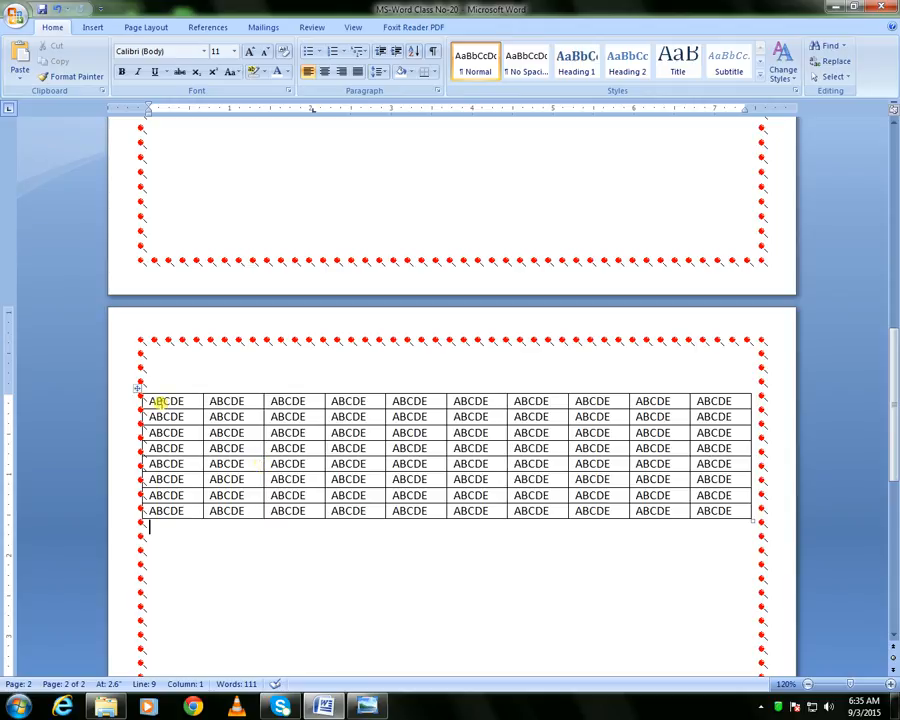
- Start at the beginning of the table's first cell and extend the selection row by row down the entire first column
left_click(150, 401)
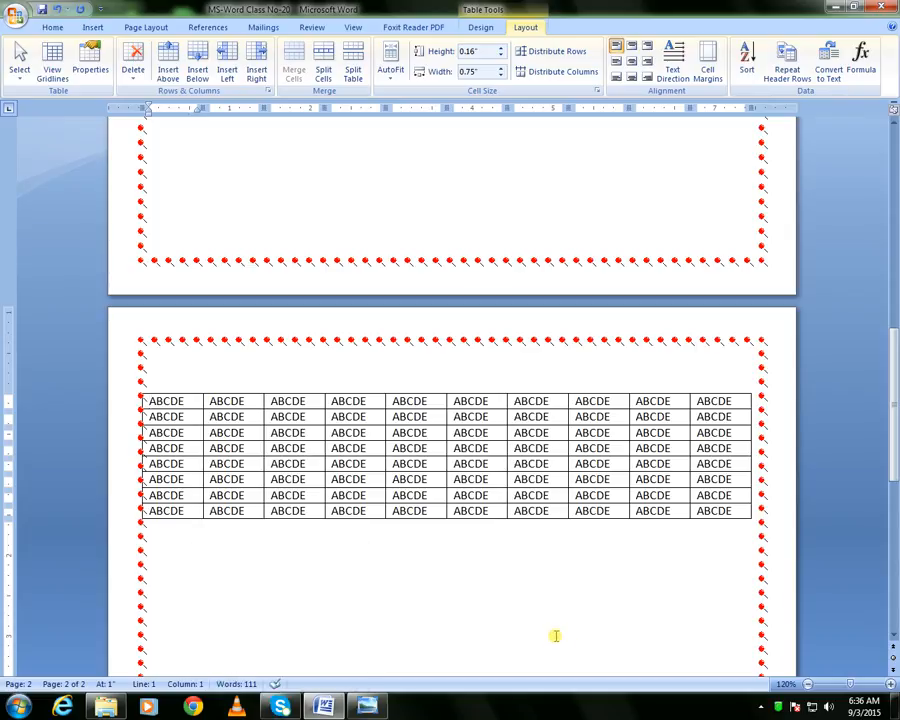
key("shift+End")
key("shift+Down")
key("shift+Down")
key("shift+Down")
key("shift+Down")
key("shift+Down")
key("shift+Down")
key("shift+Down")
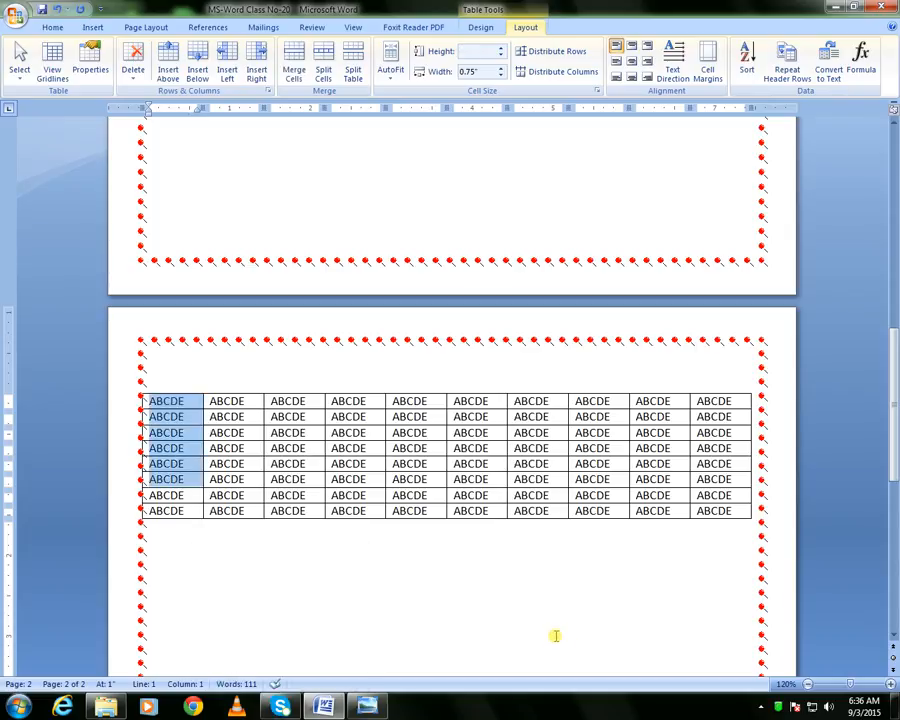
- Extend the first-column selection column by column across all ten columns to cover the full table, then clear it
key("shift+Right")
key("shift+Right")
key("shift+Right")
key("shift+Right")
key("shift+Right")
key("shift+Right")
key("shift+Right")
key("shift+Right")
key("shift+Right")
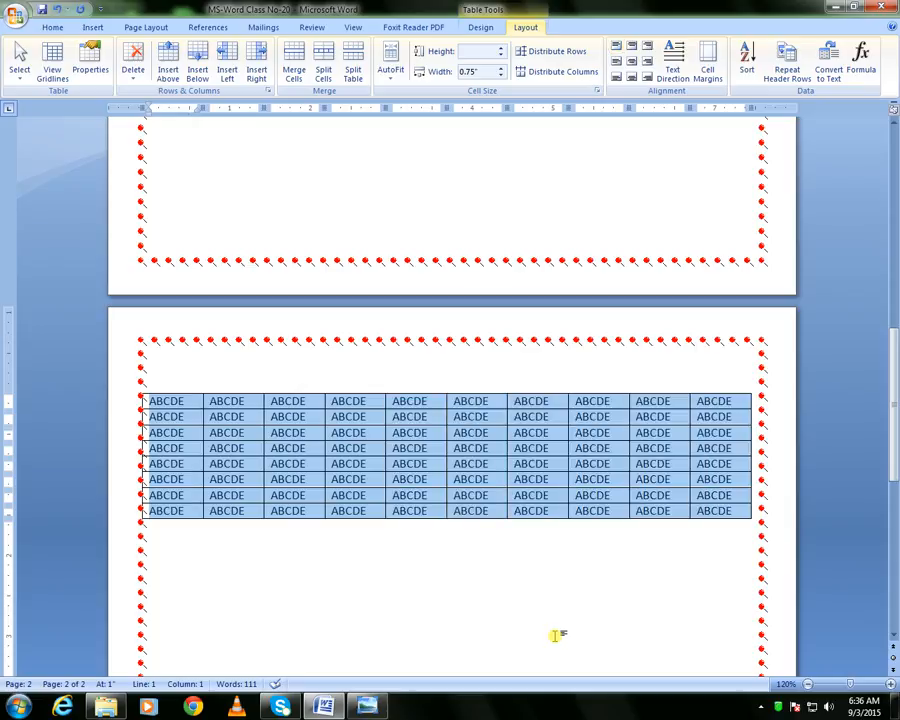
left_click(499, 559)
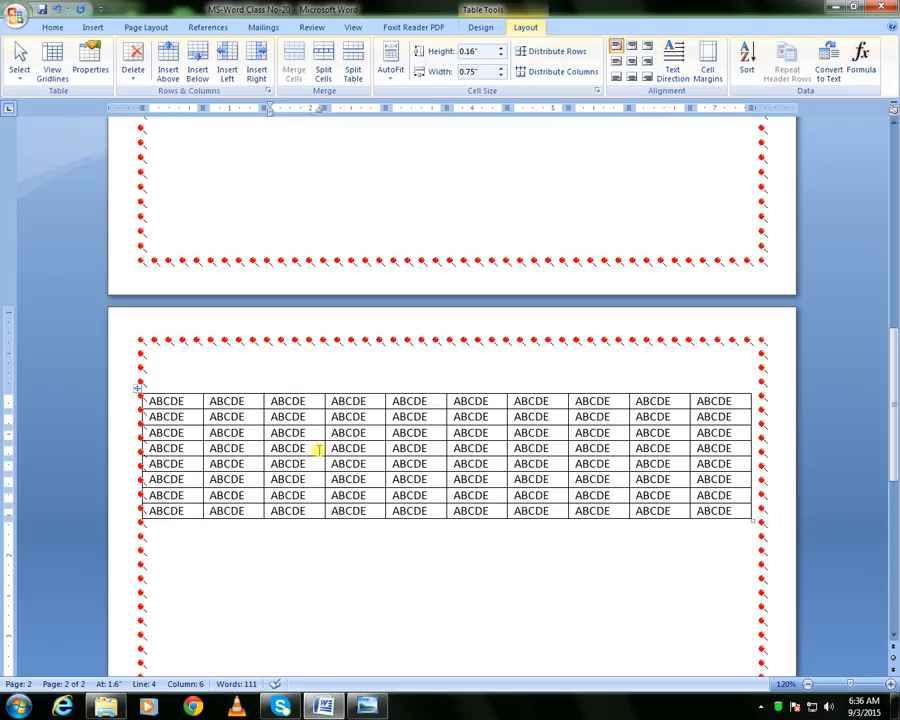
- Select all document content including the table, clear it, repeat the selection from a fourth-column cell, and clear it again
key("ctrl+a")
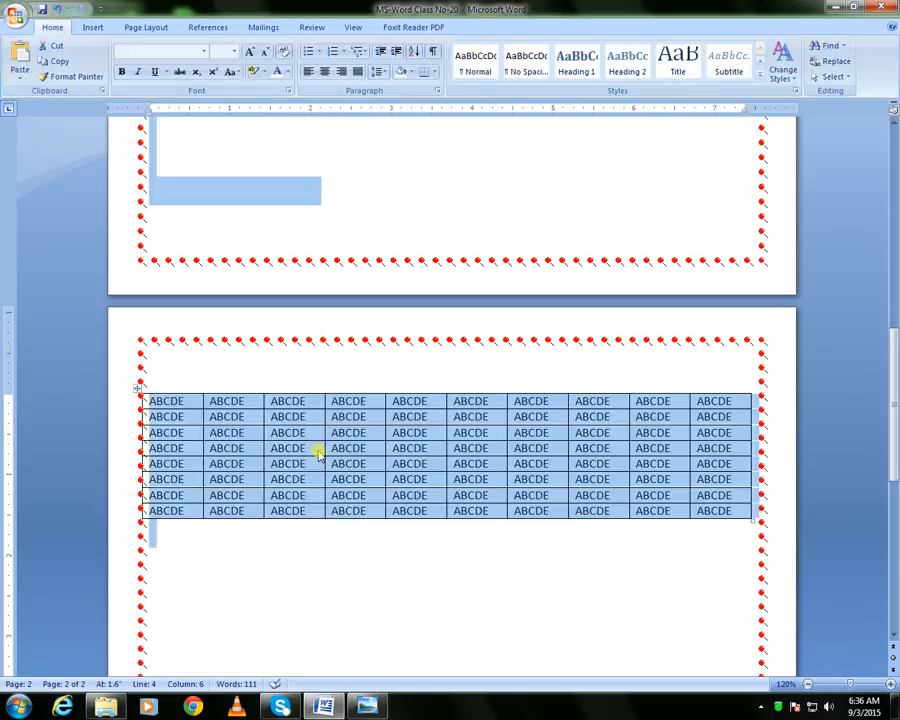
left_click(362, 600)
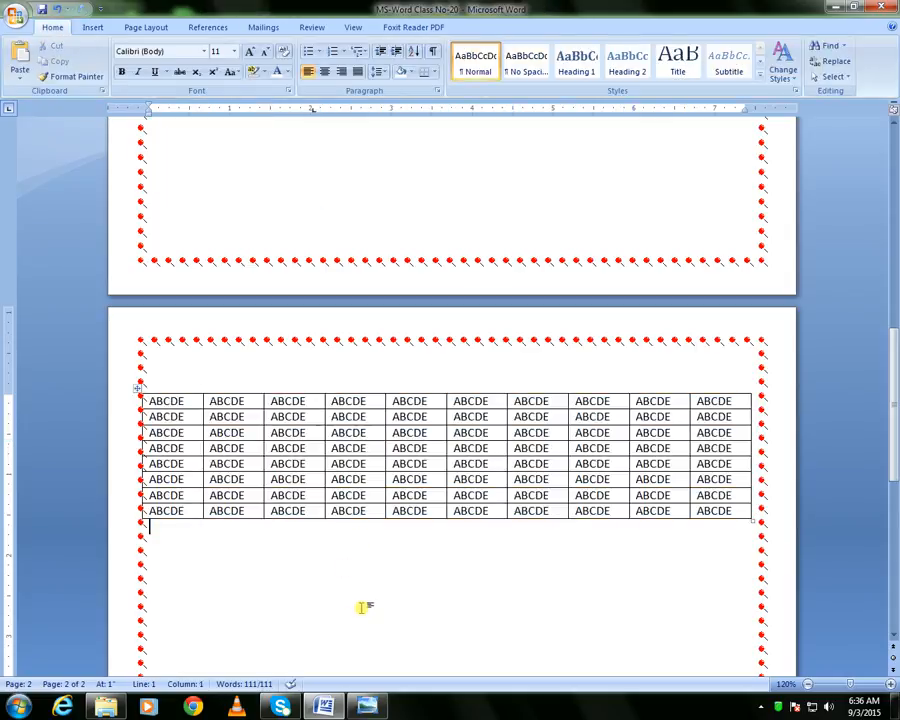
left_click(344, 462)
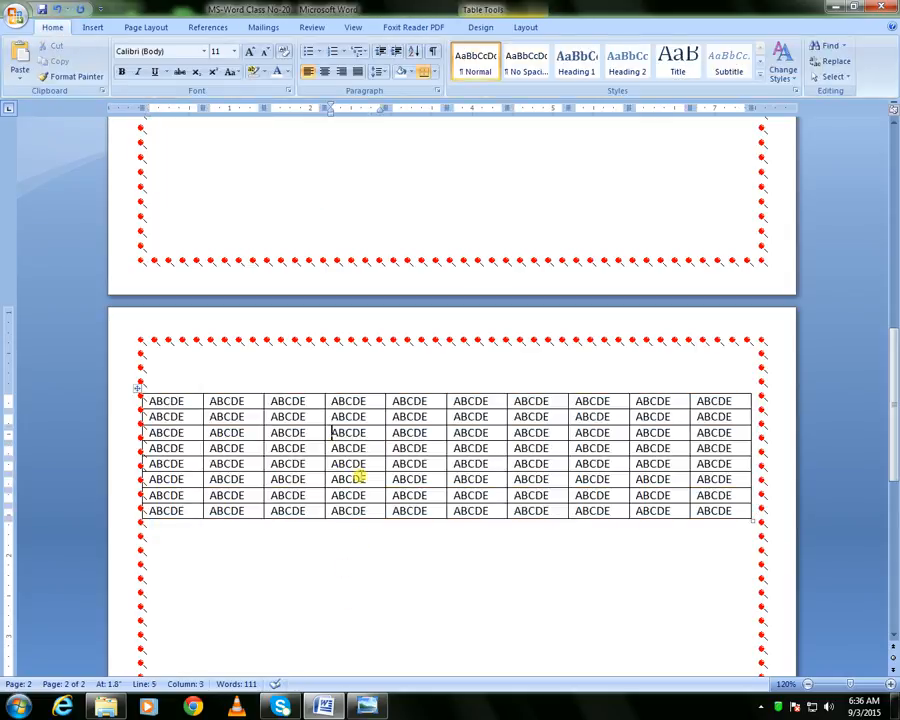
key("ctrl+a")
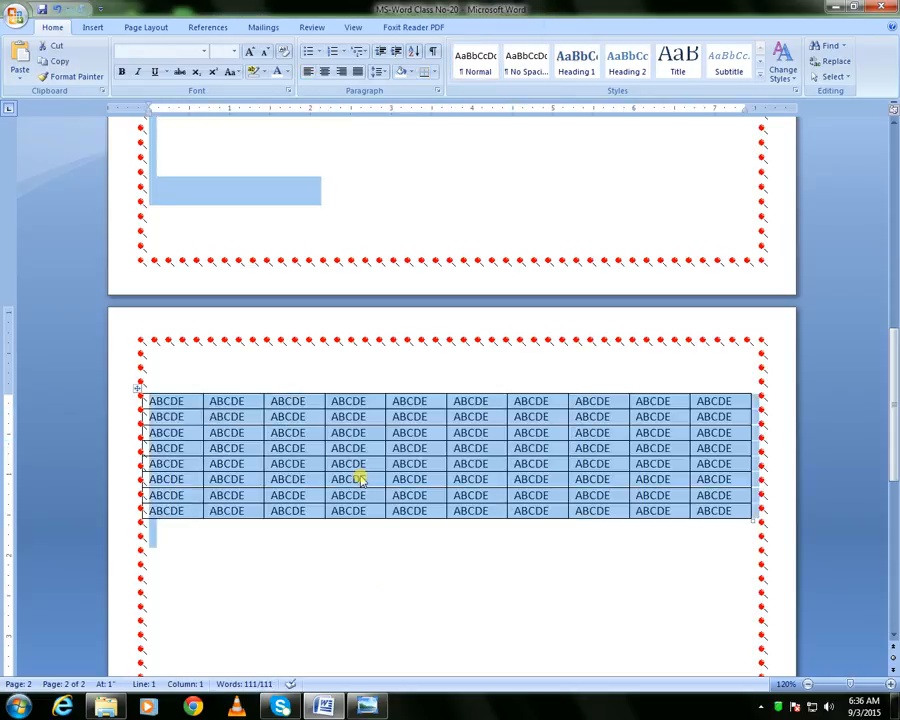
left_click(358, 538)
left_click(346, 463)
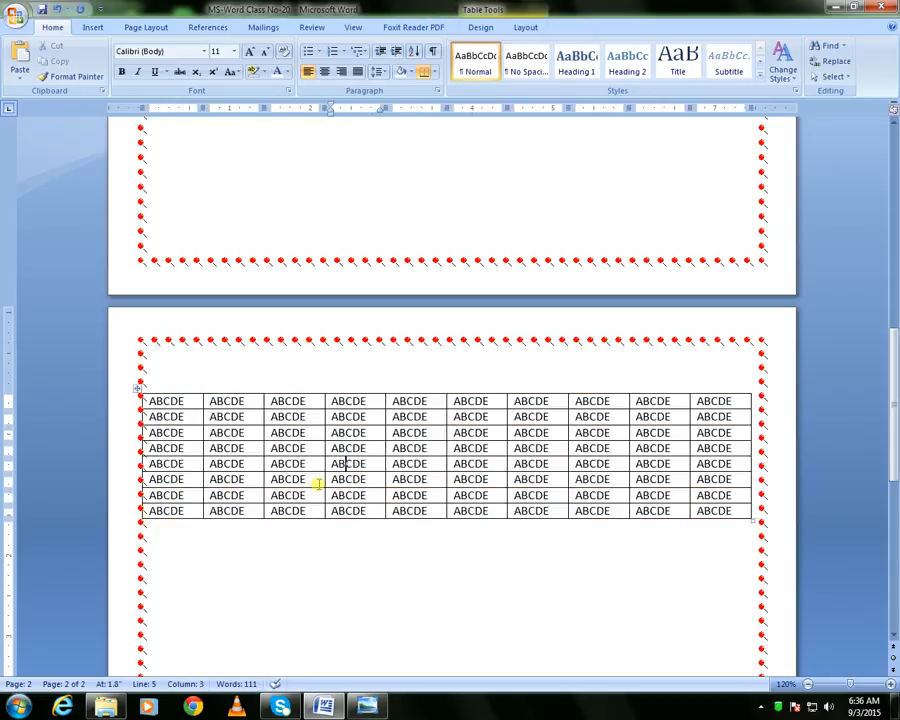
- Review the Table Selection topic list on the first page, from selecting a single cell to selecting the full table
scroll(254, 462, "up", 6)
scroll(236, 454, "up", 4)
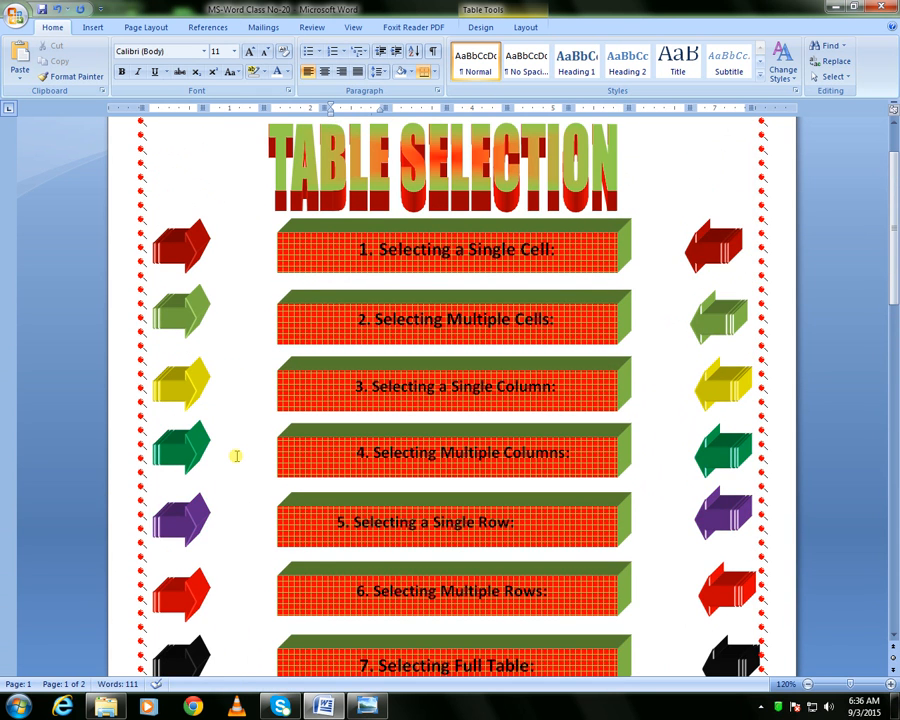
scroll(236, 456, "down", 7)
scroll(234, 454, "up", 5)
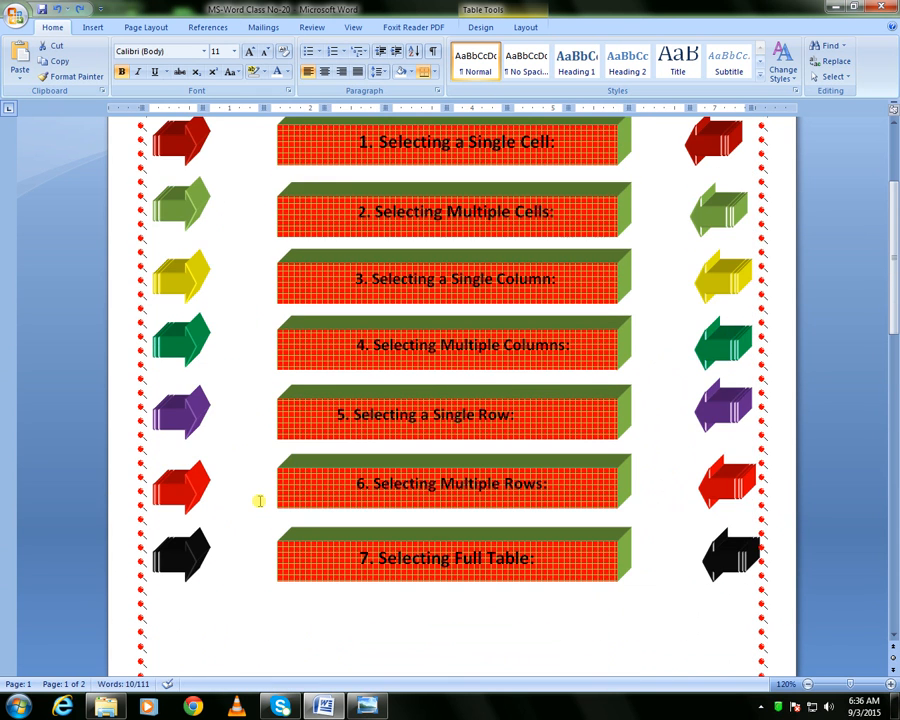
left_click(242, 408)
scroll(258, 438, "up", 3)
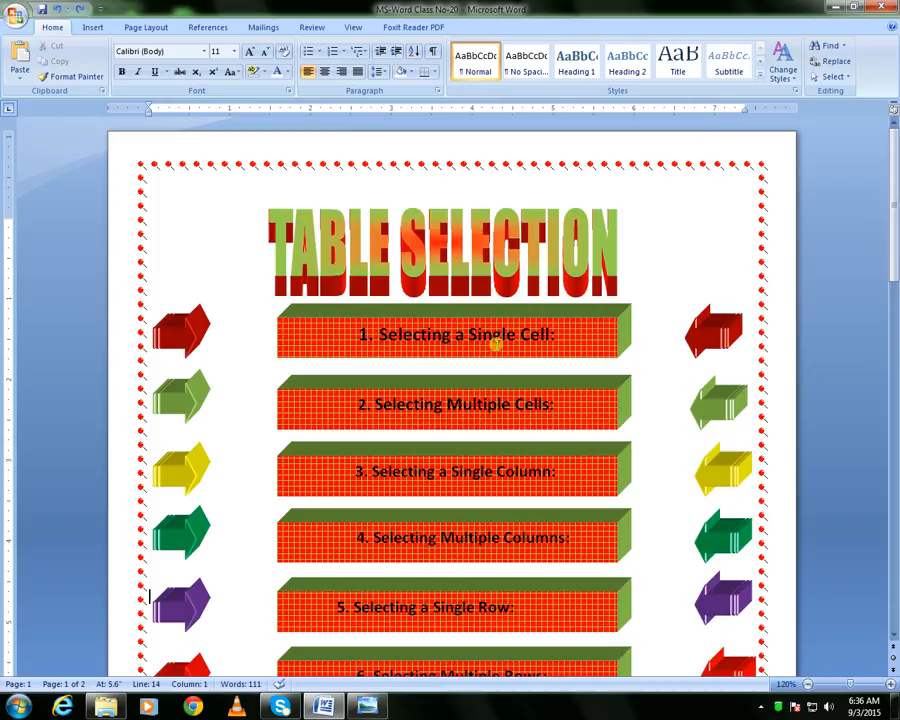
scroll(495, 343, "down", 1)
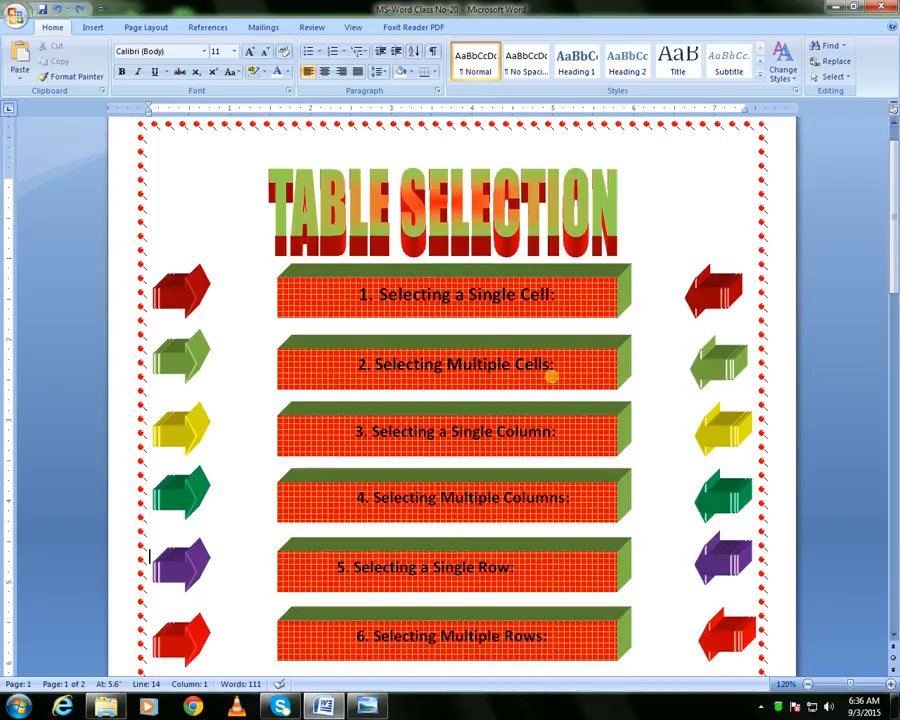
scroll(545, 374, "down", 2)
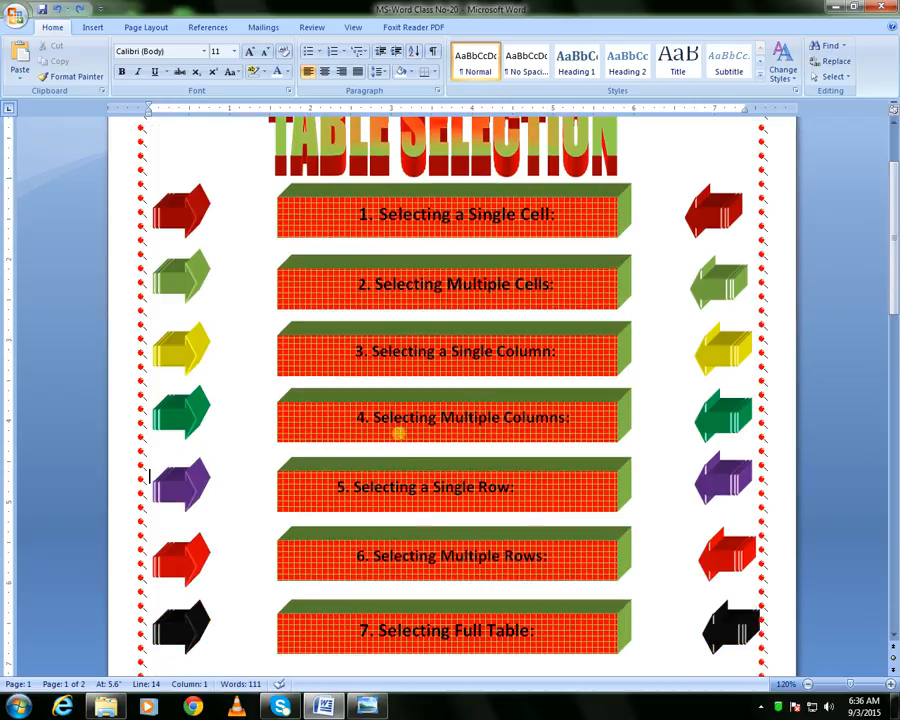